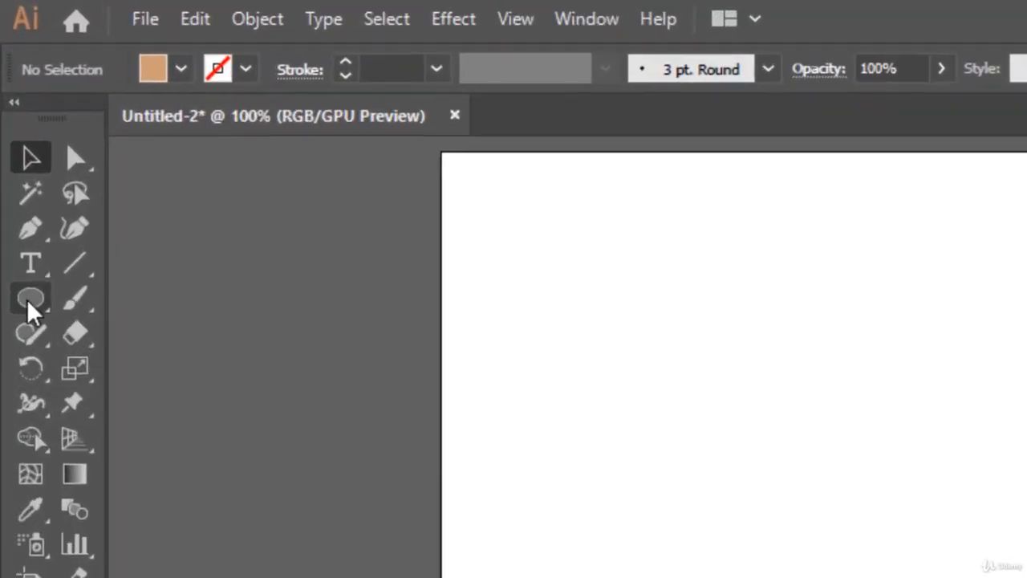
# Draw a rectangle about 102 by 122 px in the upper middle of the artboard and round its corners fully to 51.48 px
pyautogui.click(16, 154)
pyautogui.click(34, 311)
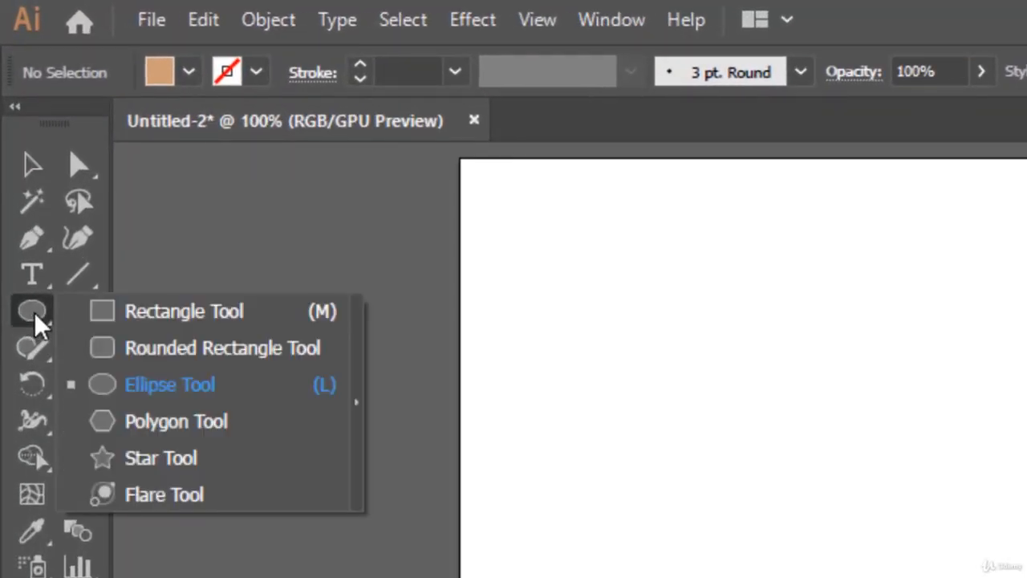
pyautogui.click(180, 317)
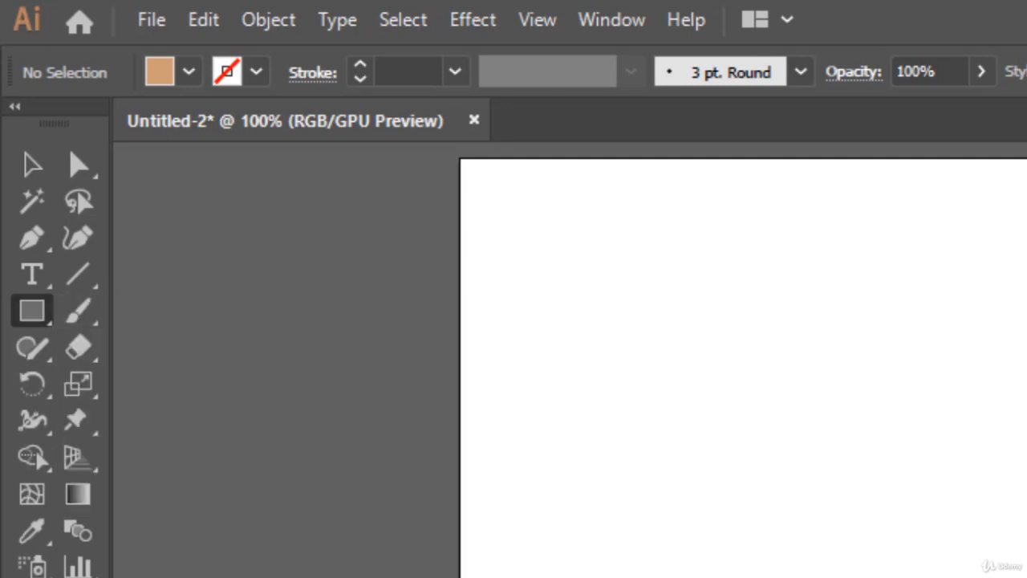
pyautogui.moveTo(860, 410); pyautogui.dragTo(1008, 565)
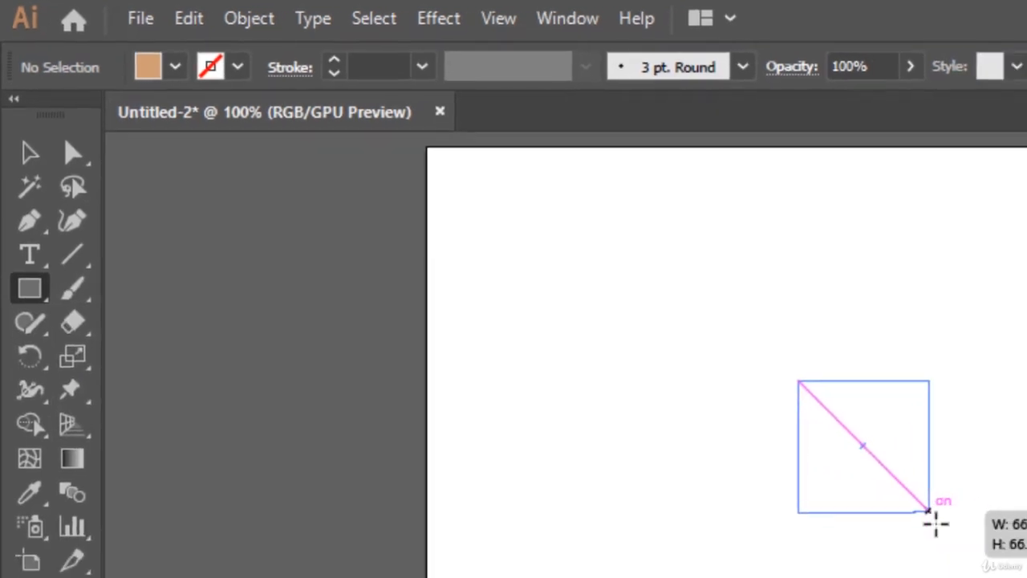
pyautogui.moveTo(936, 524); pyautogui.dragTo(999, 577)
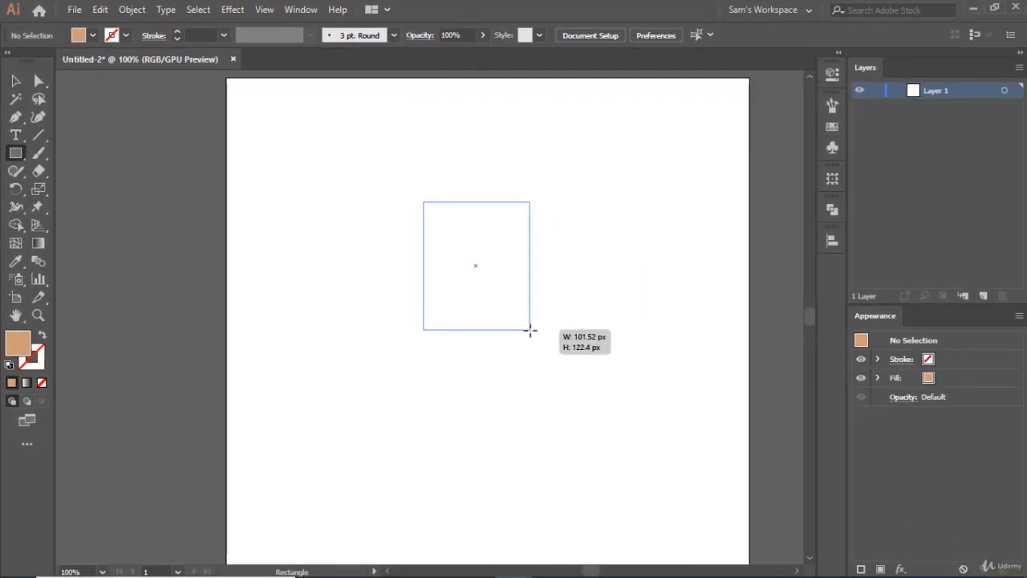
pyautogui.moveTo(530, 330); pyautogui.dragTo(532, 330)
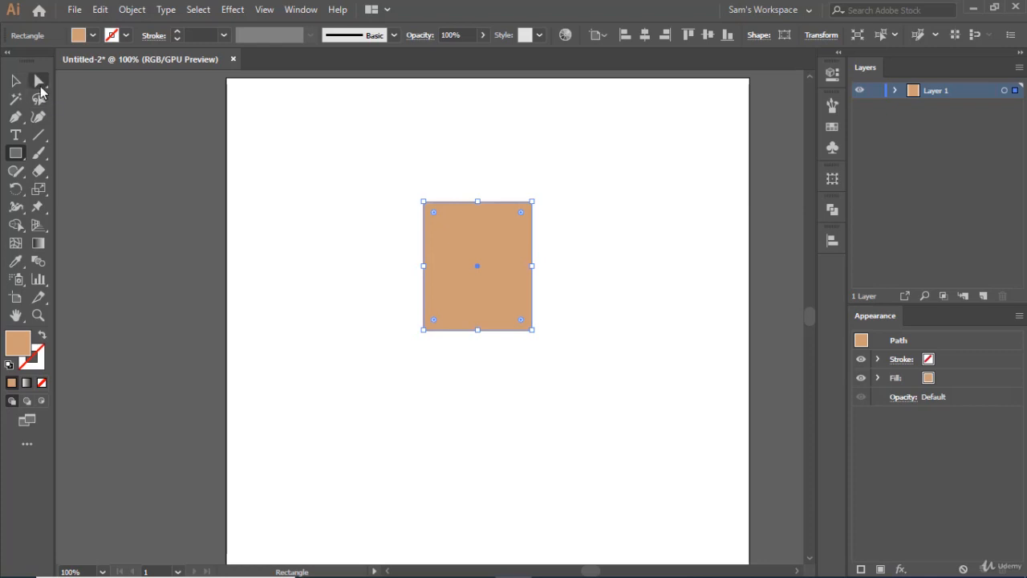
pyautogui.click(40, 83)
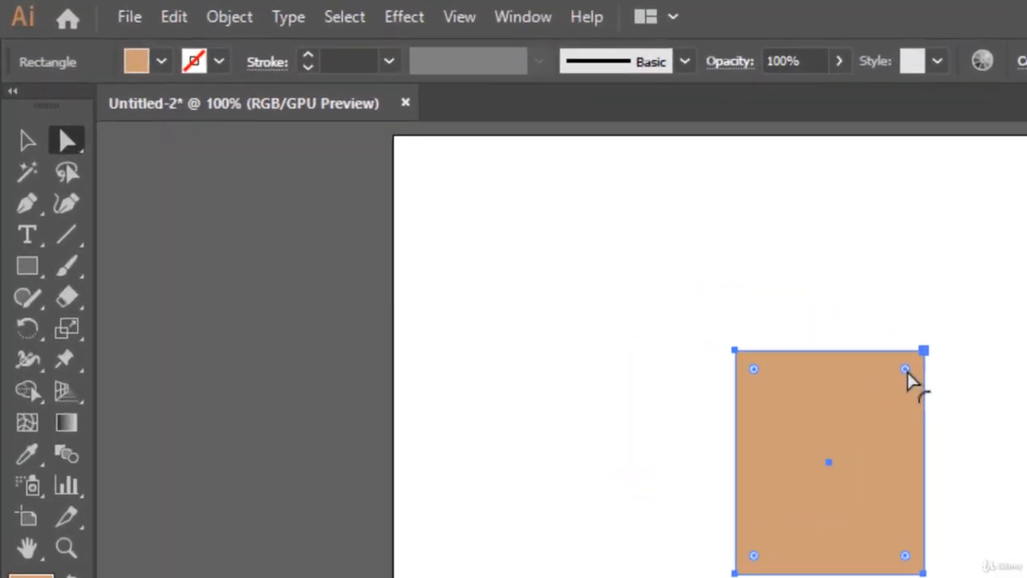
pyautogui.moveTo(907, 377); pyautogui.dragTo(495, 281)
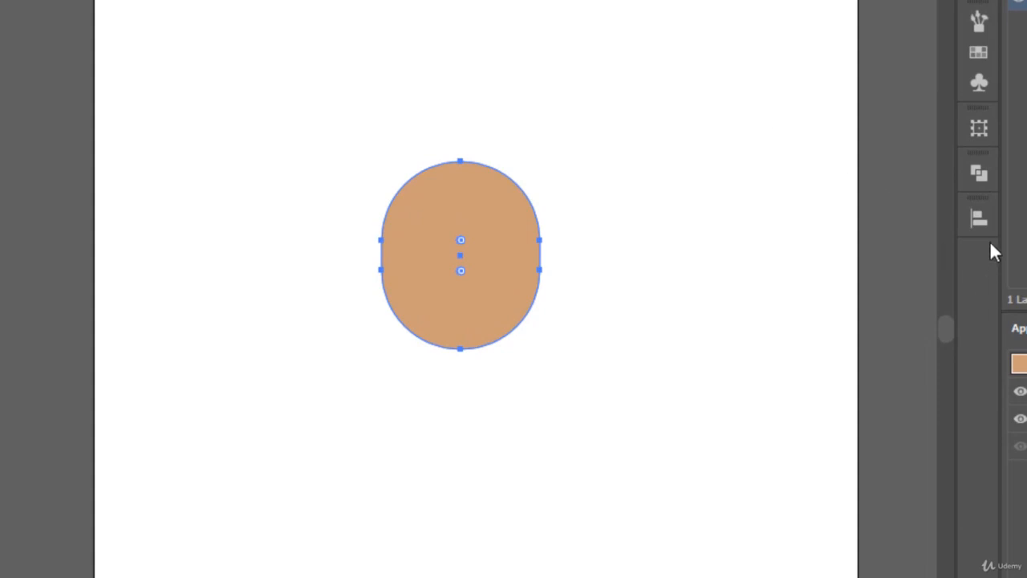
# Fill the rounded shape with the Skintones swatch C=0 M=24 Y=40 K=13 and add that colour to the document swatches
pyautogui.click(977, 53)
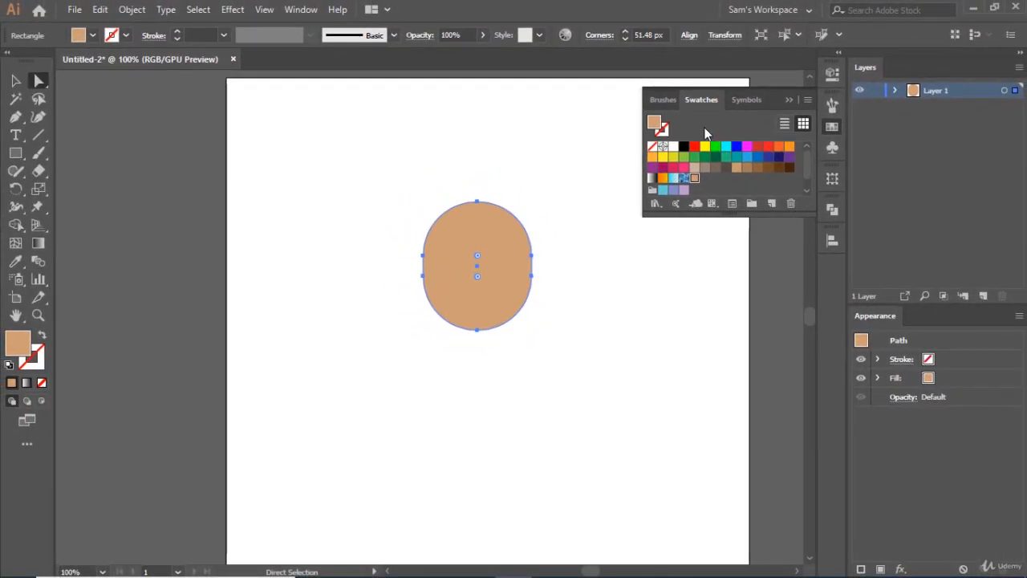
pyautogui.click(656, 204)
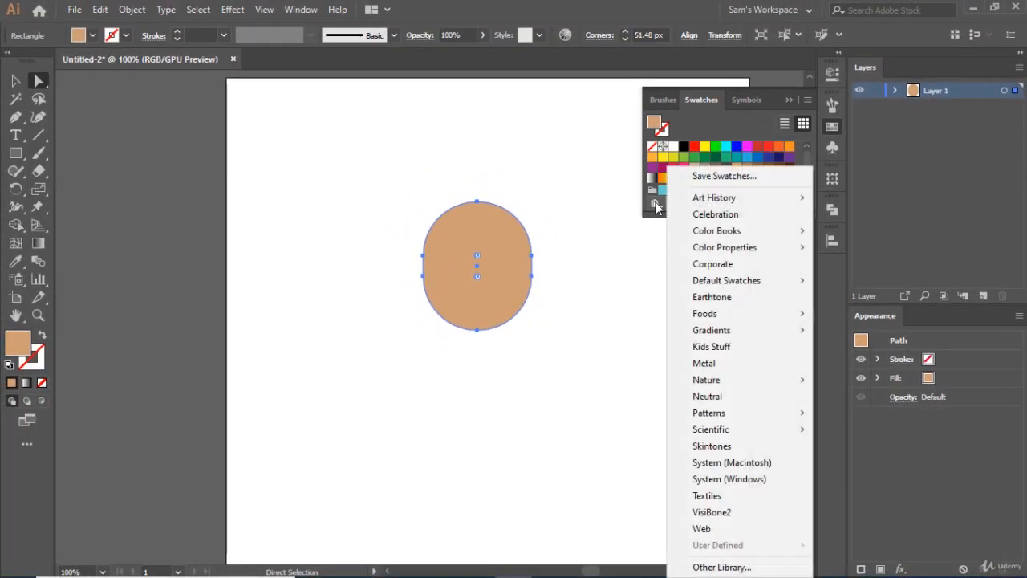
pyautogui.click(738, 451)
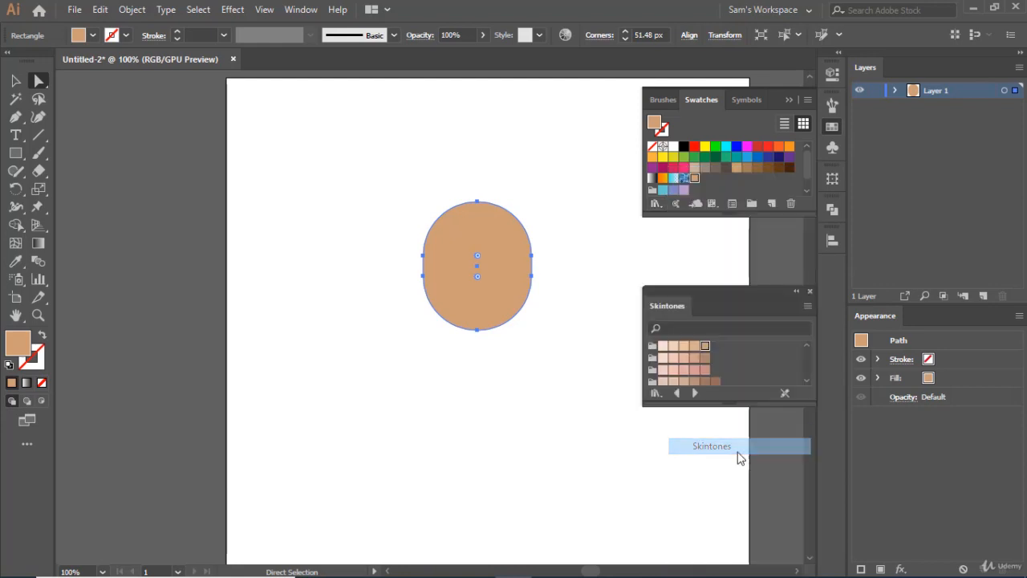
pyautogui.click(695, 347)
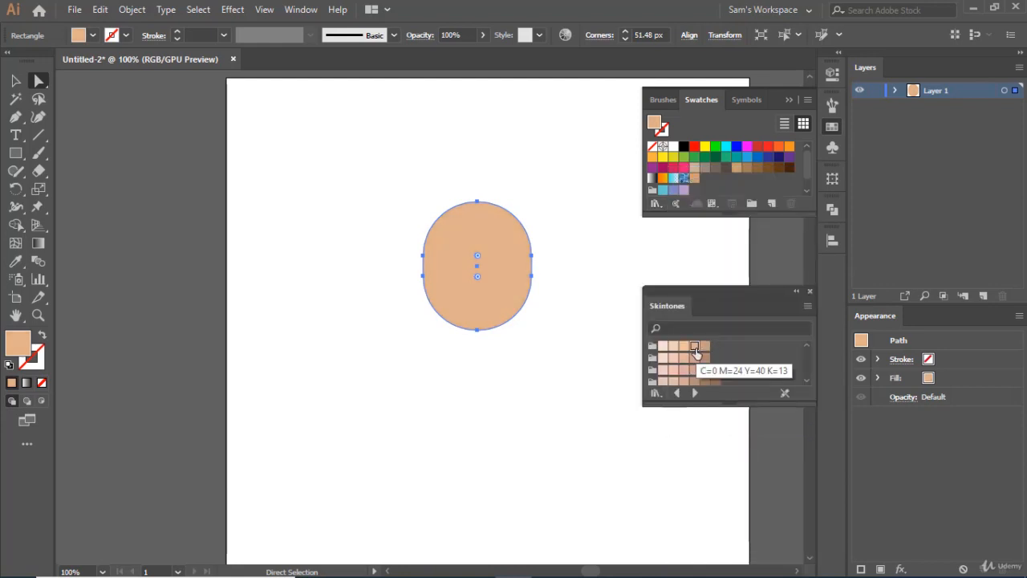
pyautogui.moveTo(696, 353); pyautogui.dragTo(702, 178)
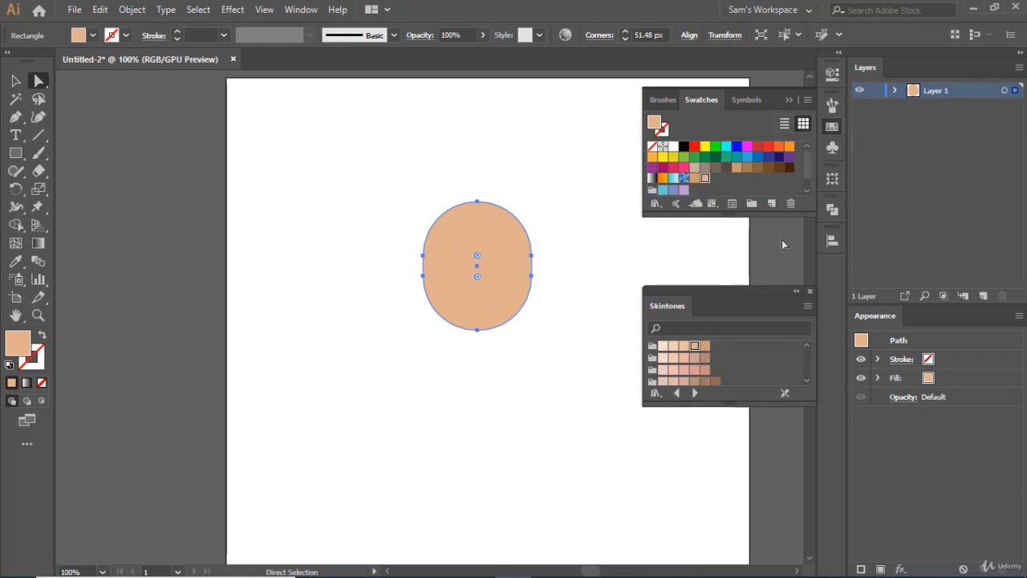
pyautogui.click(809, 293)
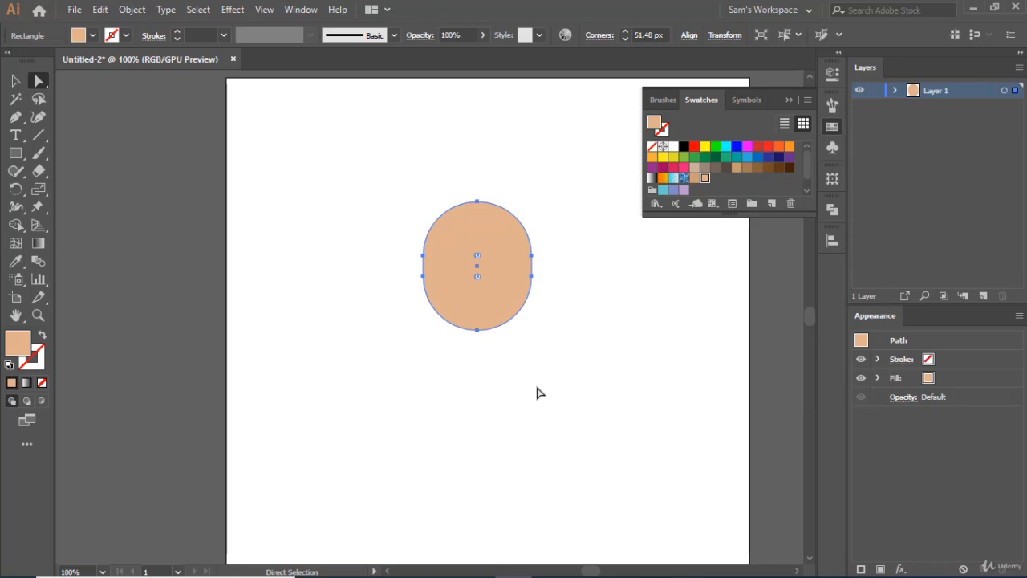
# Duplicate the head shape below the original and scale the copy from its centre to about 121 by 144 px
pyautogui.click(15, 80)
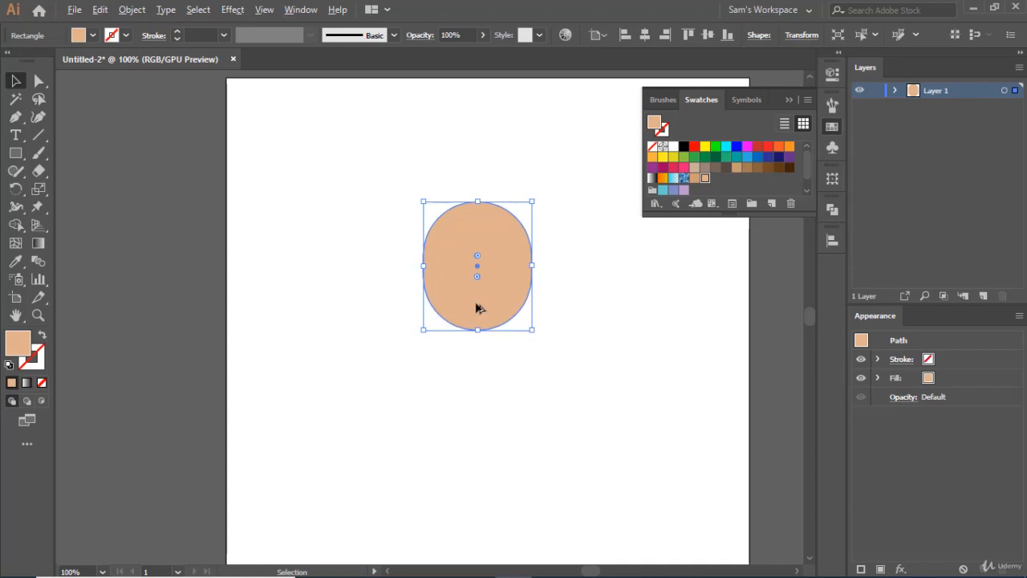
pyautogui.moveTo(476, 308); pyautogui.dragTo(482, 450)
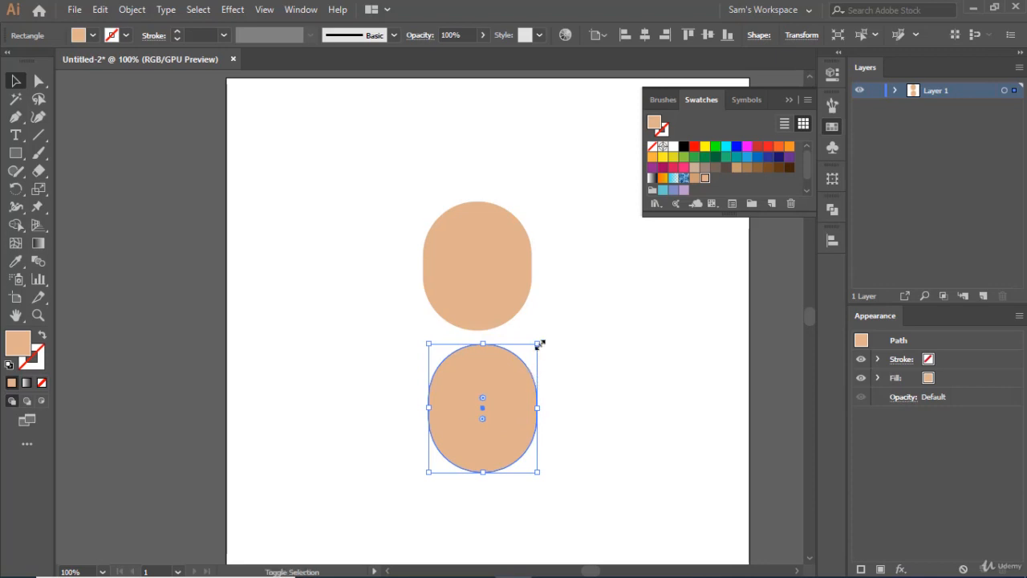
pyautogui.moveTo(540, 344); pyautogui.dragTo(548, 329)
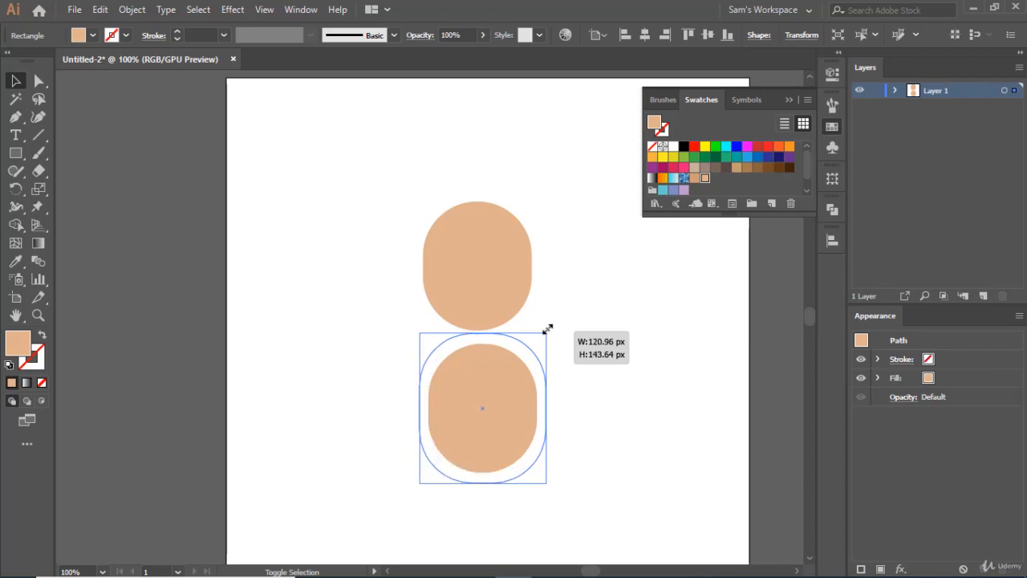
pyautogui.moveTo(548, 329); pyautogui.dragTo(547, 329)
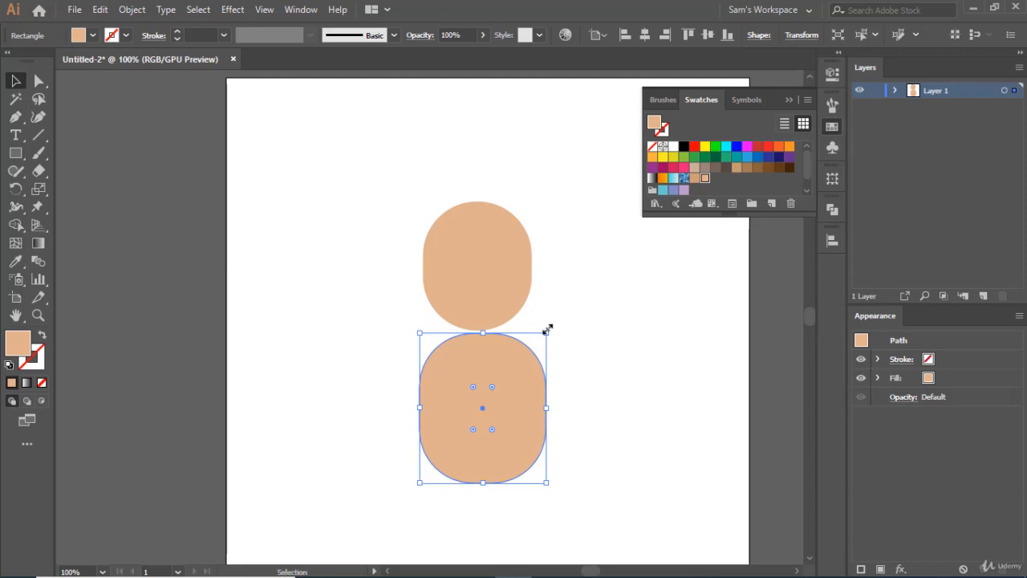
# Move the larger lower shape slightly down to leave a small gap beneath the head, and deselect it
pyautogui.click(15, 98)
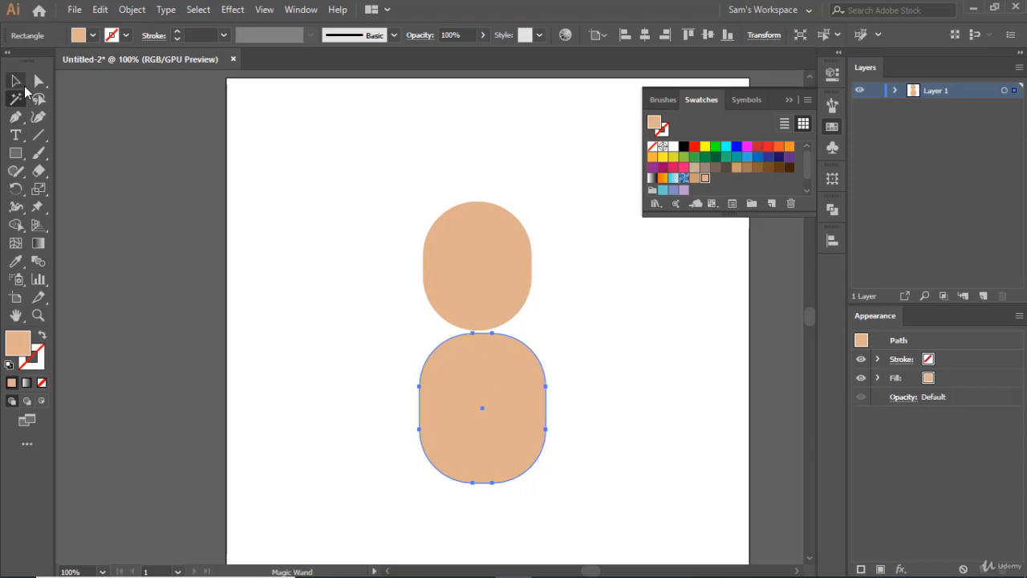
pyautogui.click(15, 80)
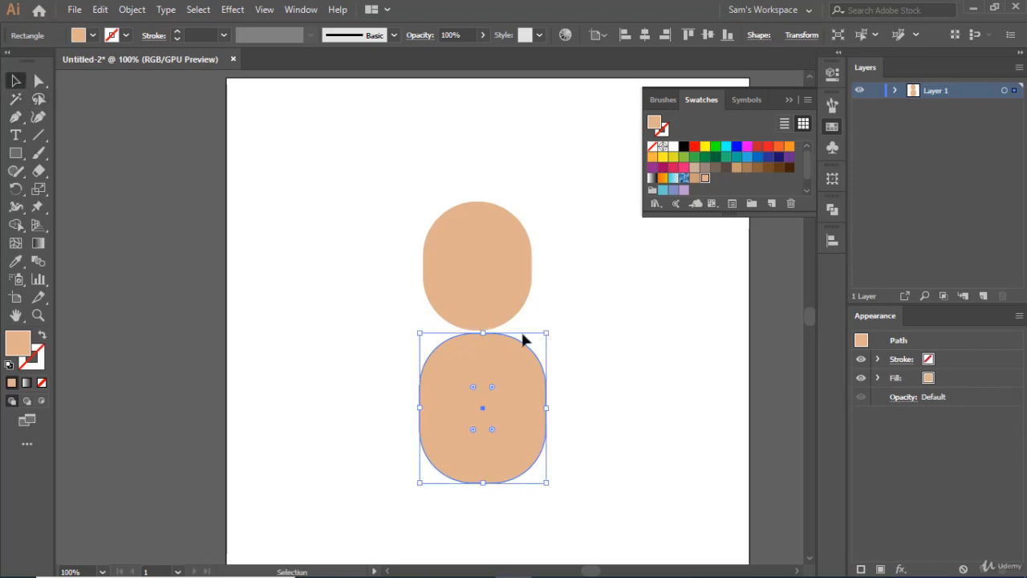
pyautogui.moveTo(477, 365); pyautogui.dragTo(477, 371)
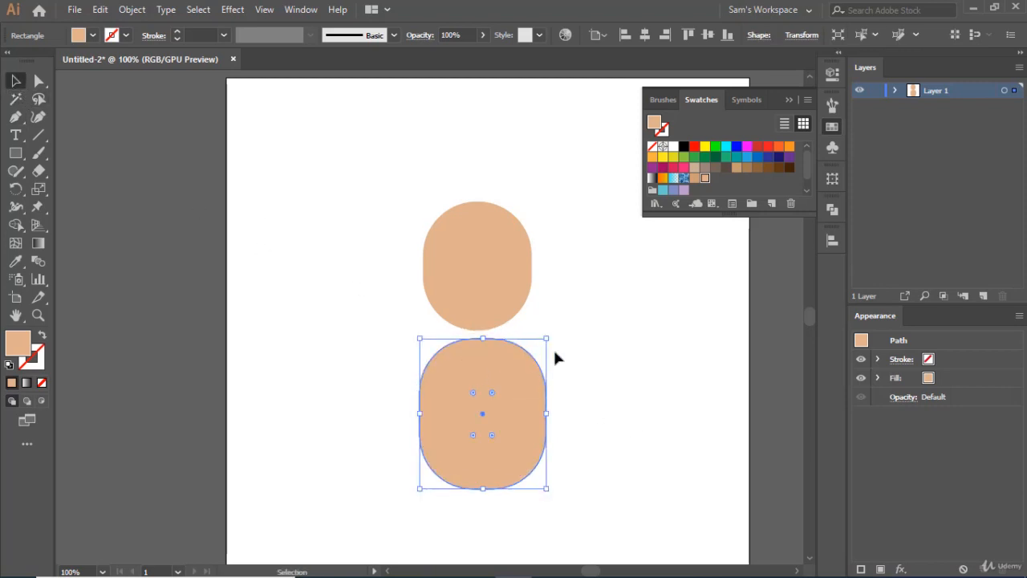
pyautogui.click(554, 358)
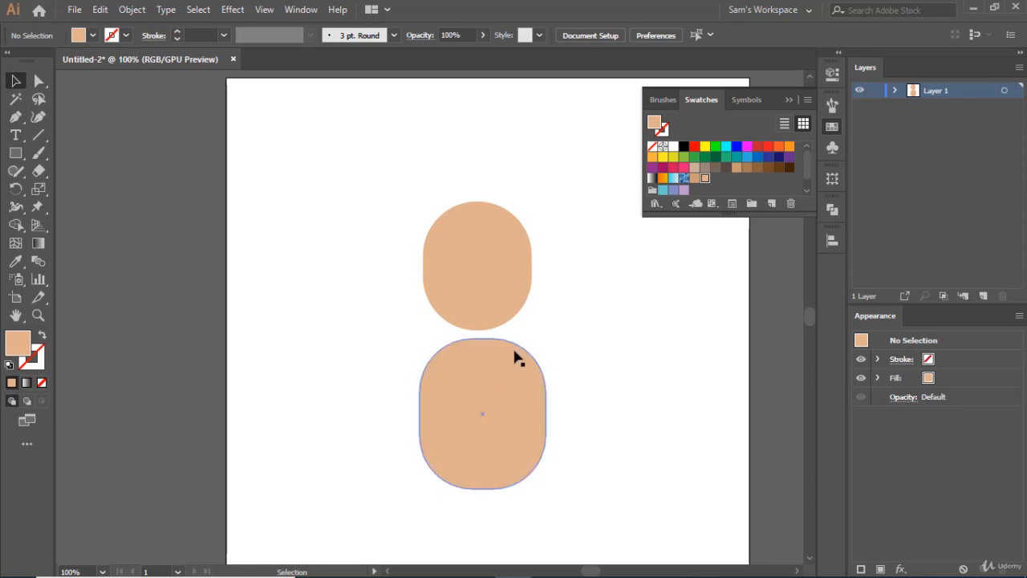
# Draw a tall rectangle over the middle of the body shape and fill it with green R=57 G=181 B=74
pyautogui.click(16, 153)
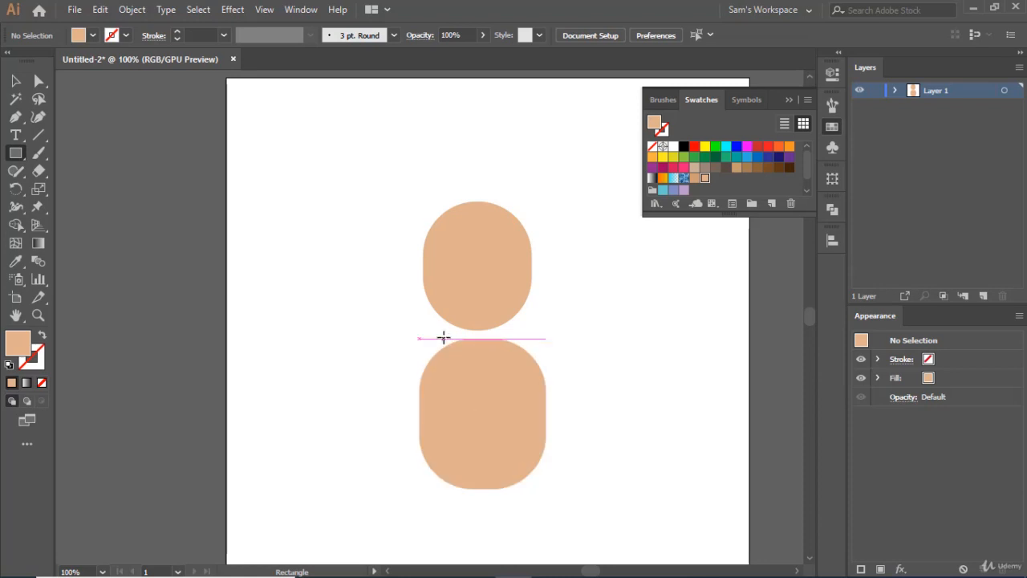
pyautogui.moveTo(444, 338); pyautogui.dragTo(526, 500)
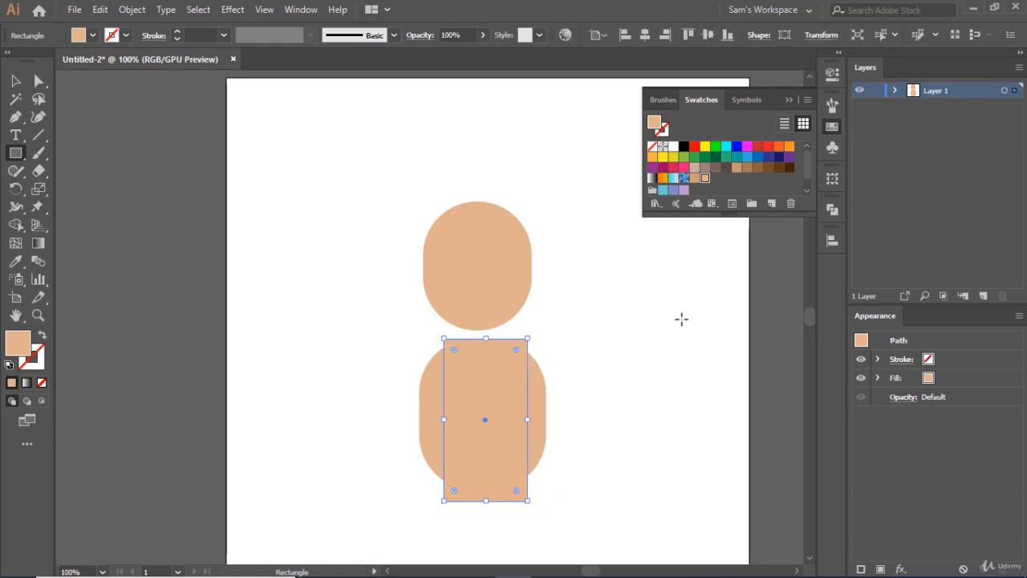
pyautogui.click(13, 81)
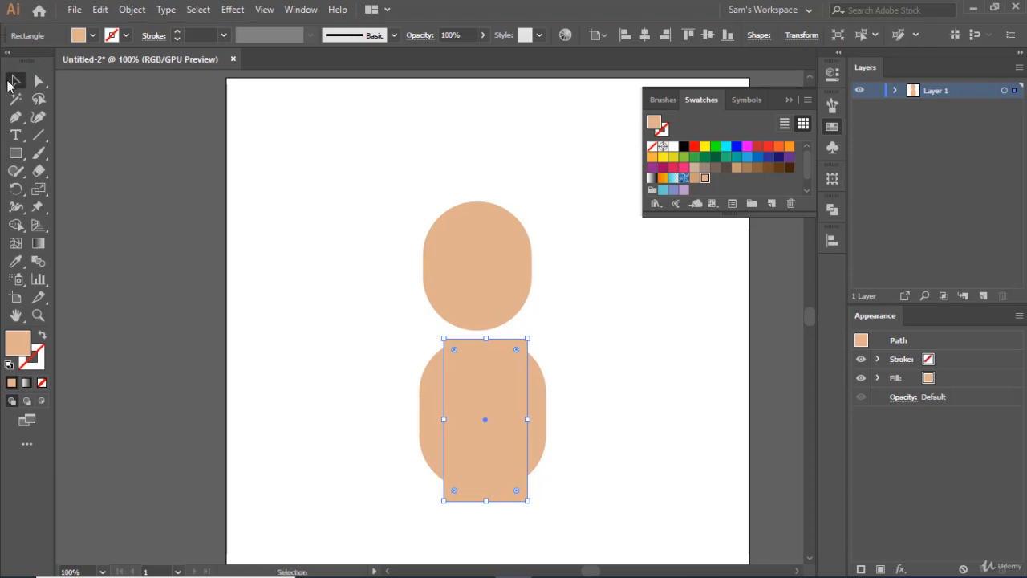
pyautogui.click(695, 159)
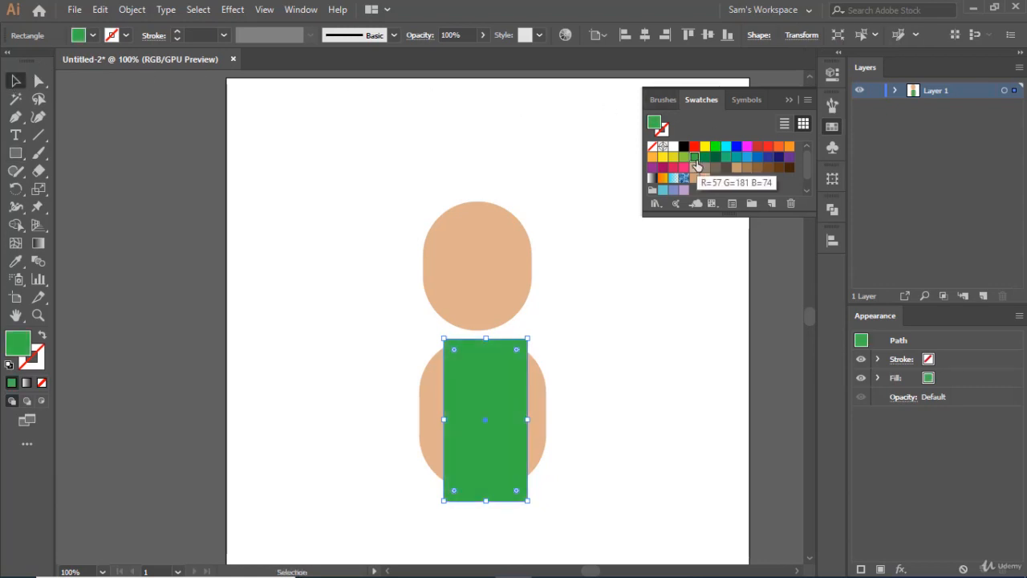
# Draw a circle centred on the top edge of the green rectangle, about half the rectangle's width
pyautogui.click(37, 316)
pyautogui.click(509, 419)
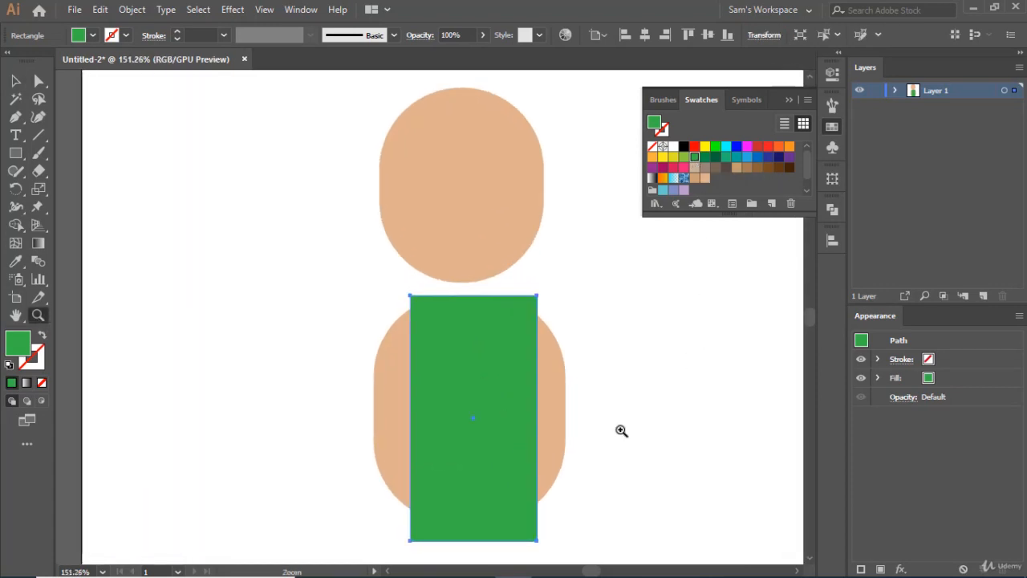
pyautogui.click(16, 83)
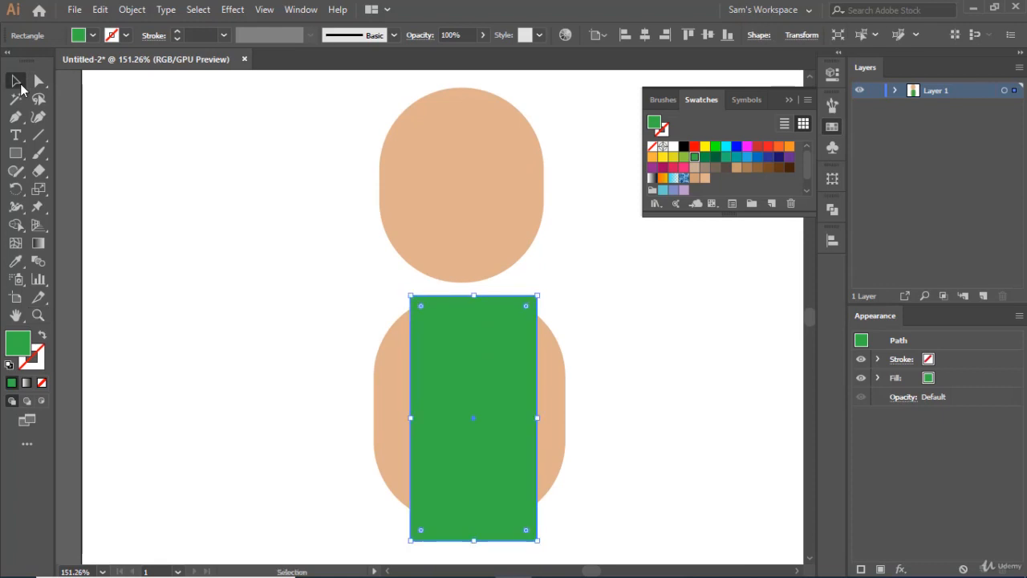
pyautogui.click(18, 156)
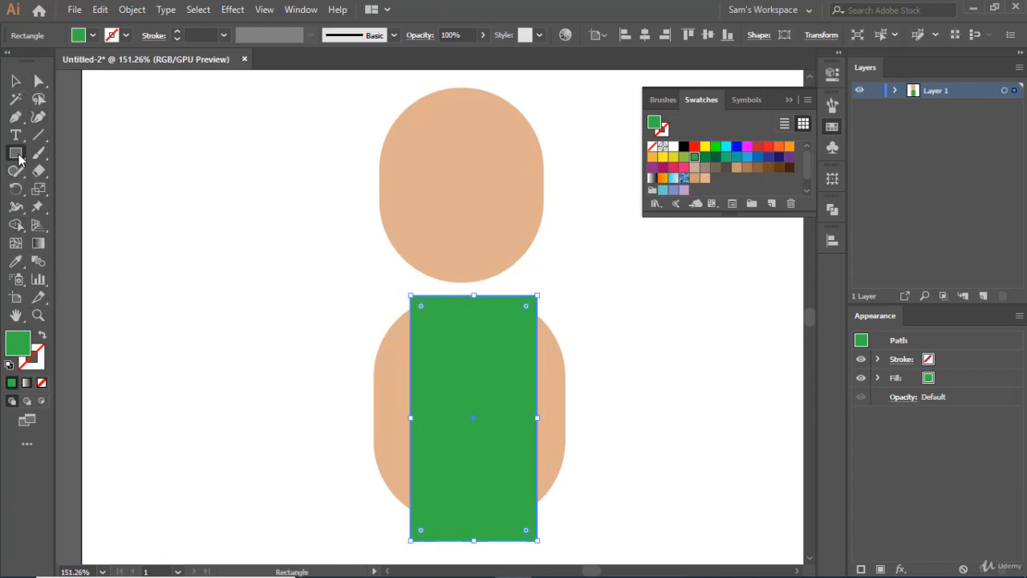
pyautogui.moveTo(19, 159); pyautogui.dragTo(76, 191)
pyautogui.moveTo(475, 308); pyautogui.dragTo(508, 339)
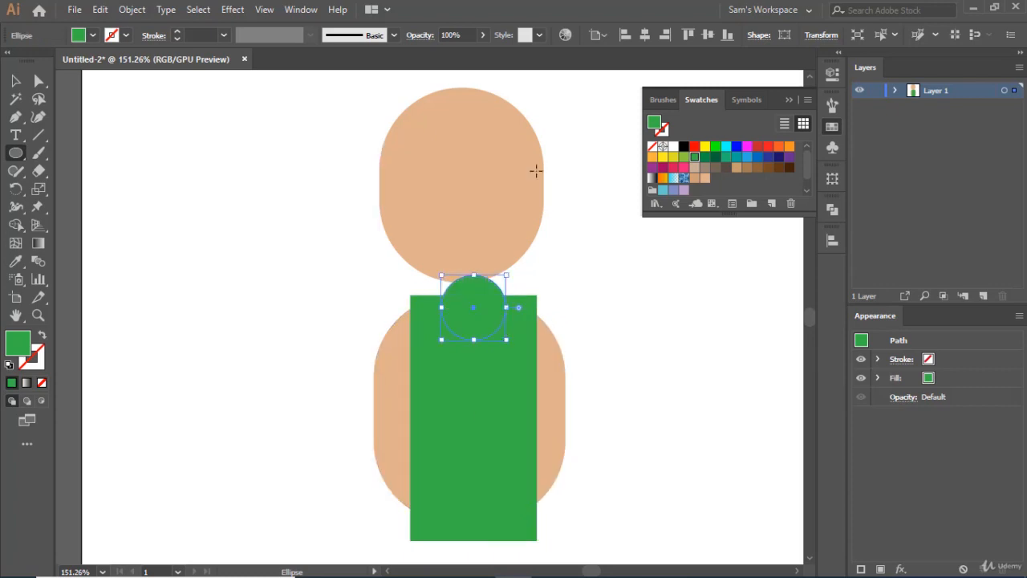
# Fill the neckline circle with black and enlarge it slightly from its centre
pyautogui.click(683, 147)
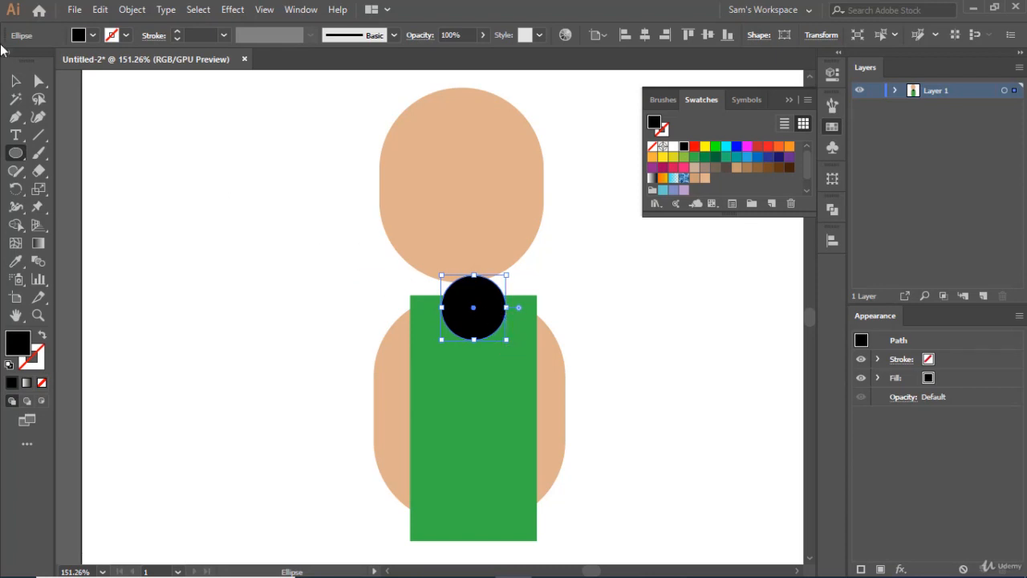
pyautogui.press('v')
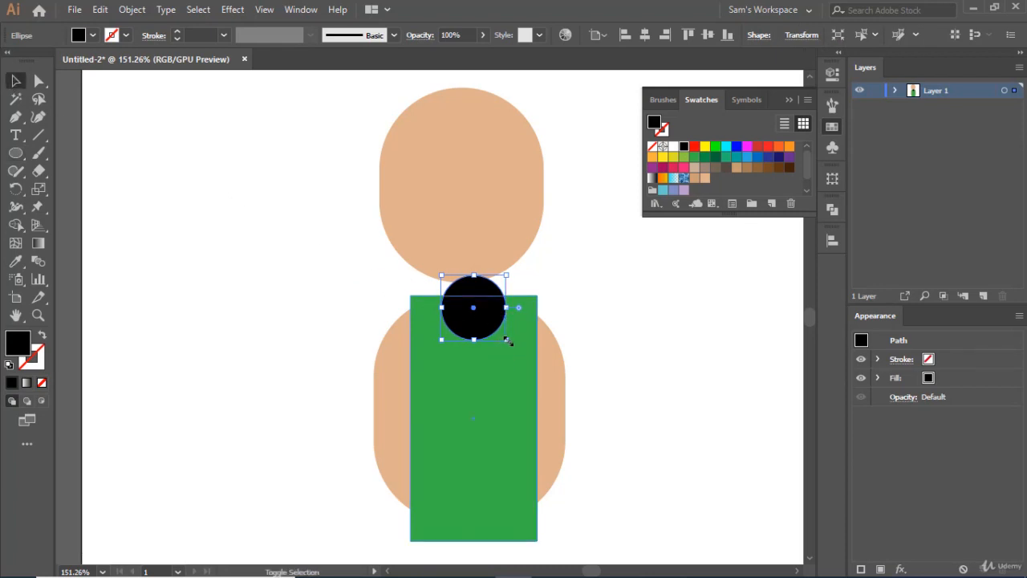
pyautogui.moveTo(507, 341); pyautogui.dragTo(513, 345)
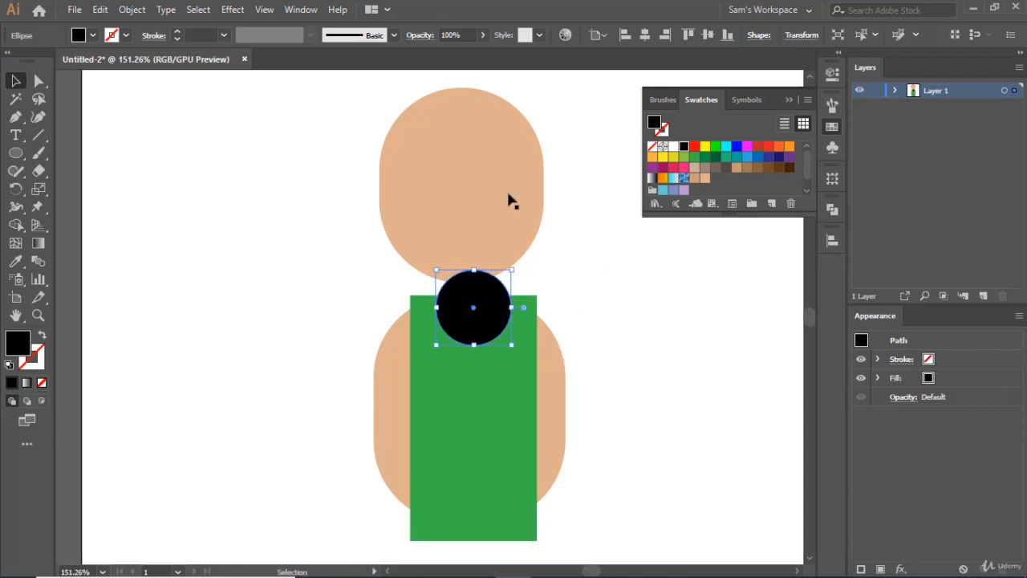
# Subtract the black circle from the green rectangle with the Pathfinder Minus Front mode to cut a round neckline
pyautogui.keyDown('shift'); pyautogui.click(450, 443); pyautogui.keyUp('shift')
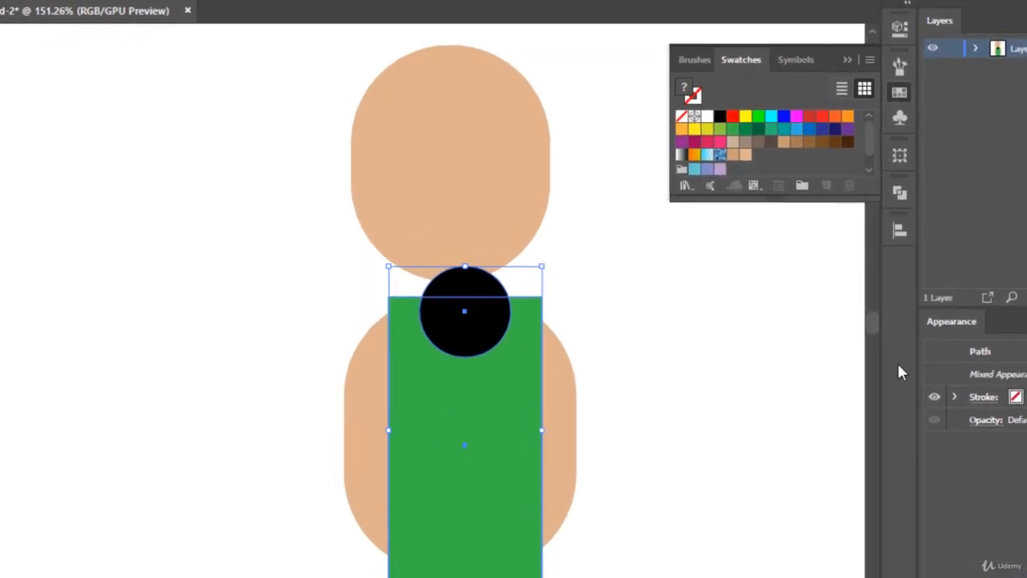
pyautogui.click(903, 196)
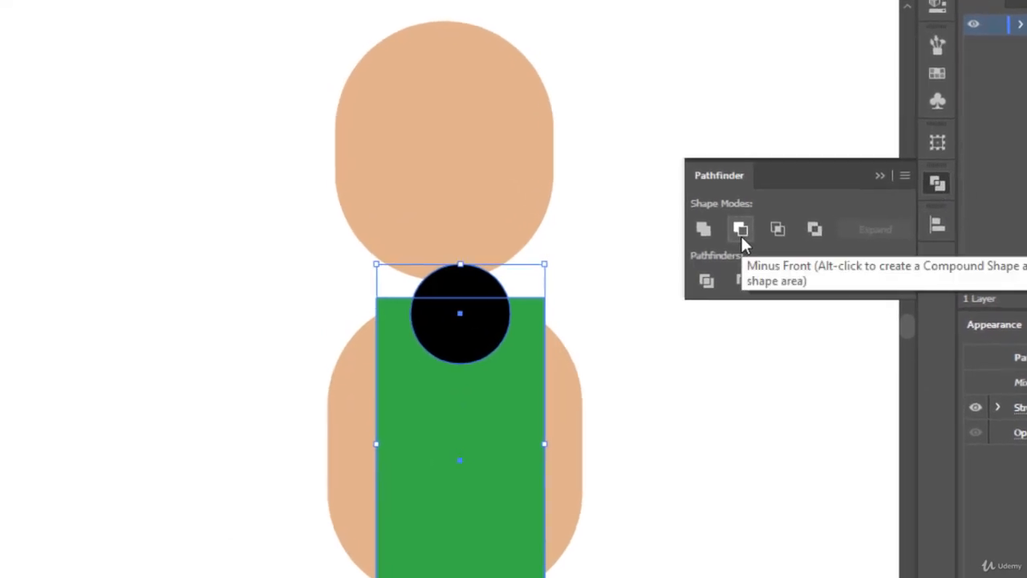
pyautogui.click(741, 234)
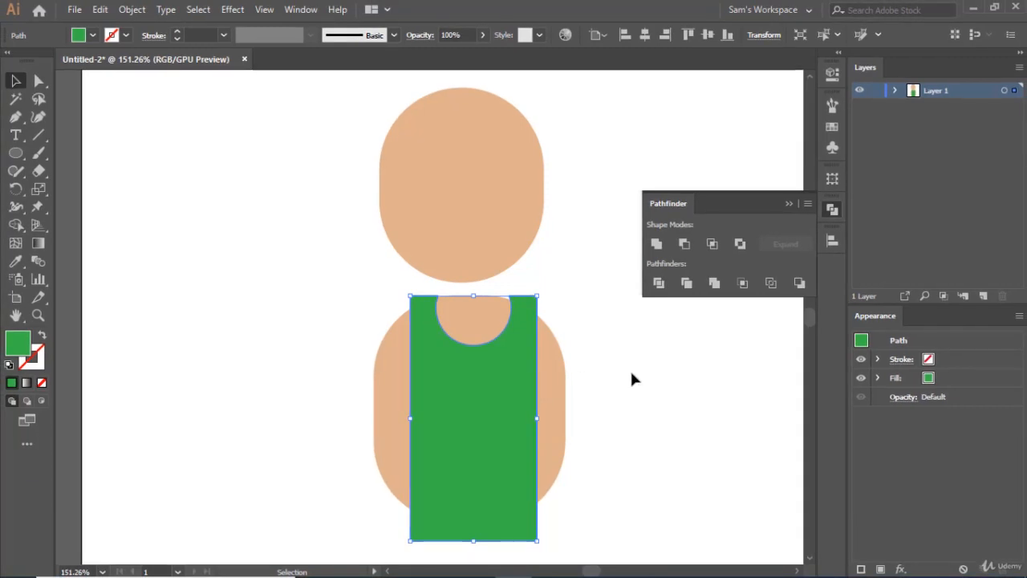
# Split the overlapping body shape and green top with Pathfinder Divide and ungroup the resulting pieces
pyautogui.click(632, 374)
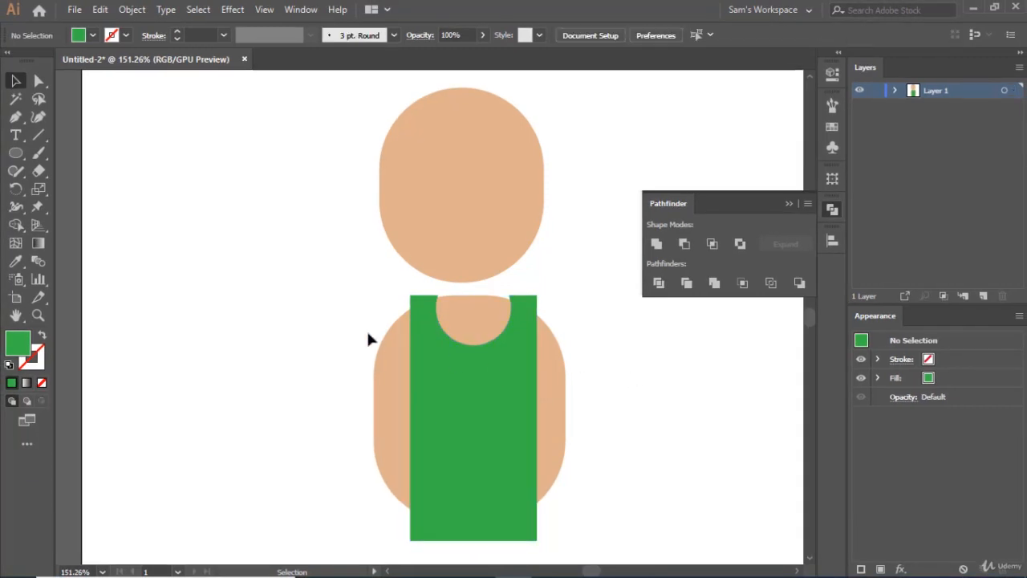
pyautogui.moveTo(302, 302); pyautogui.dragTo(656, 505)
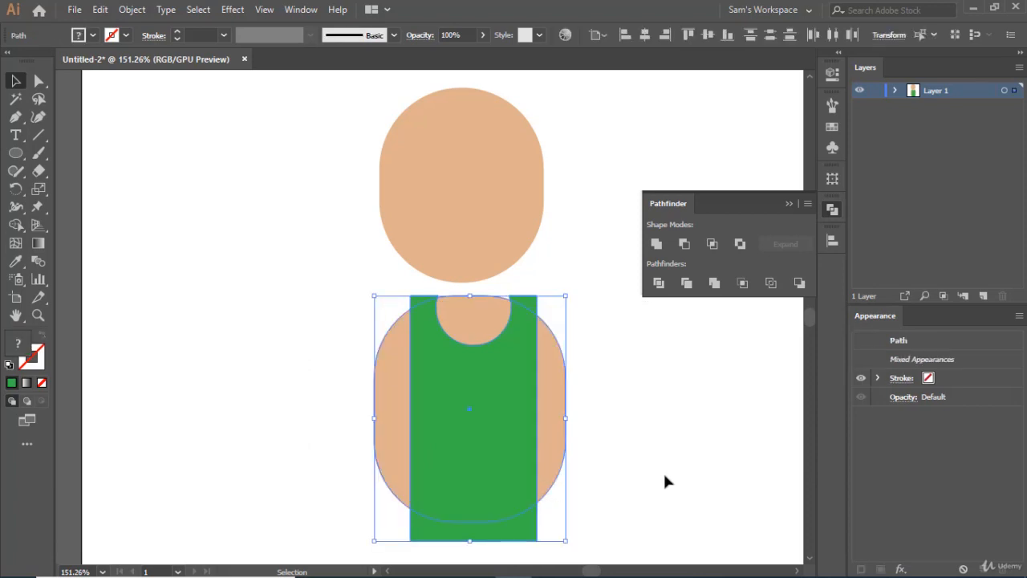
pyautogui.click(658, 283)
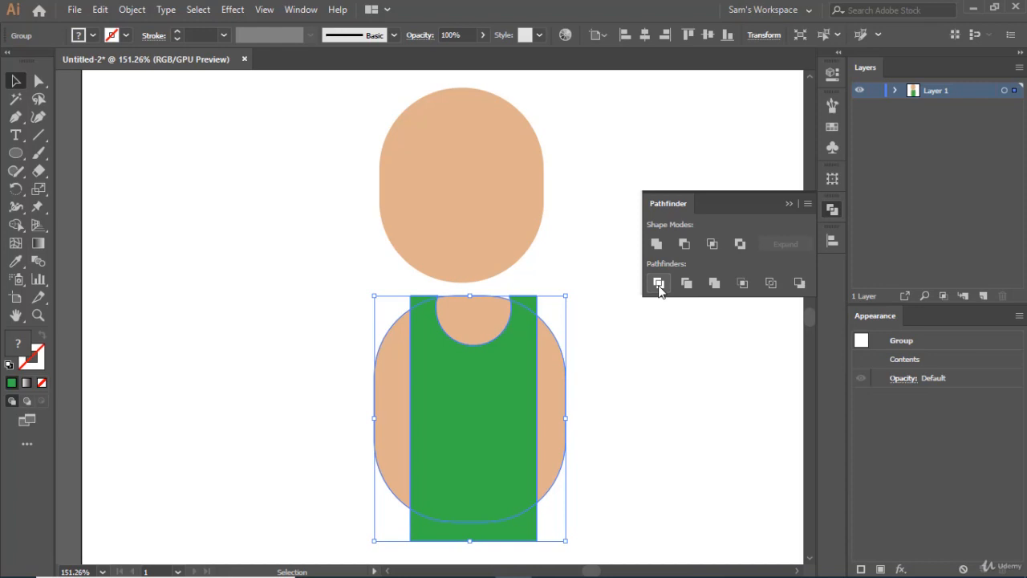
pyautogui.click(691, 397)
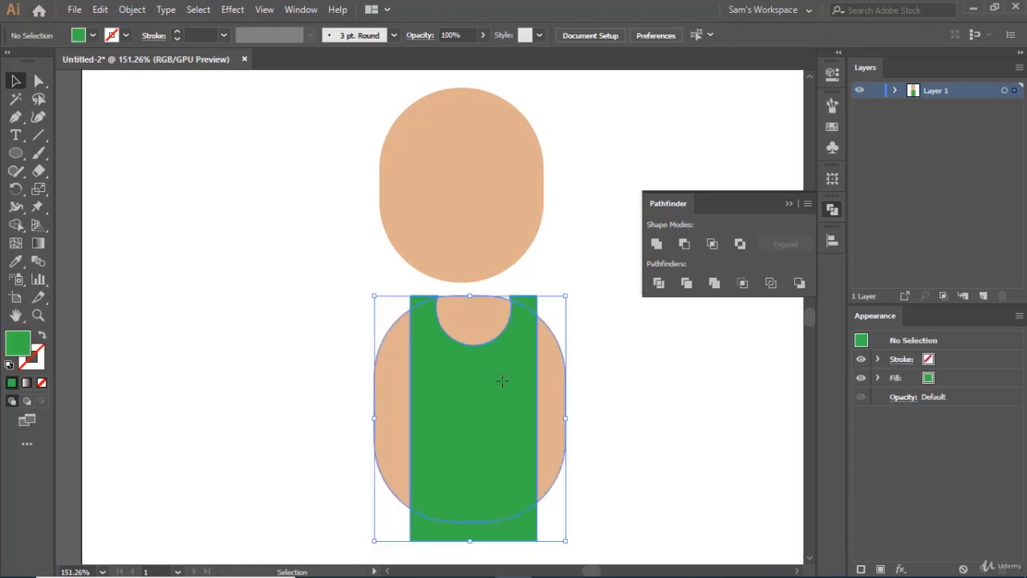
pyautogui.click(502, 380)
pyautogui.rightClick(501, 381)
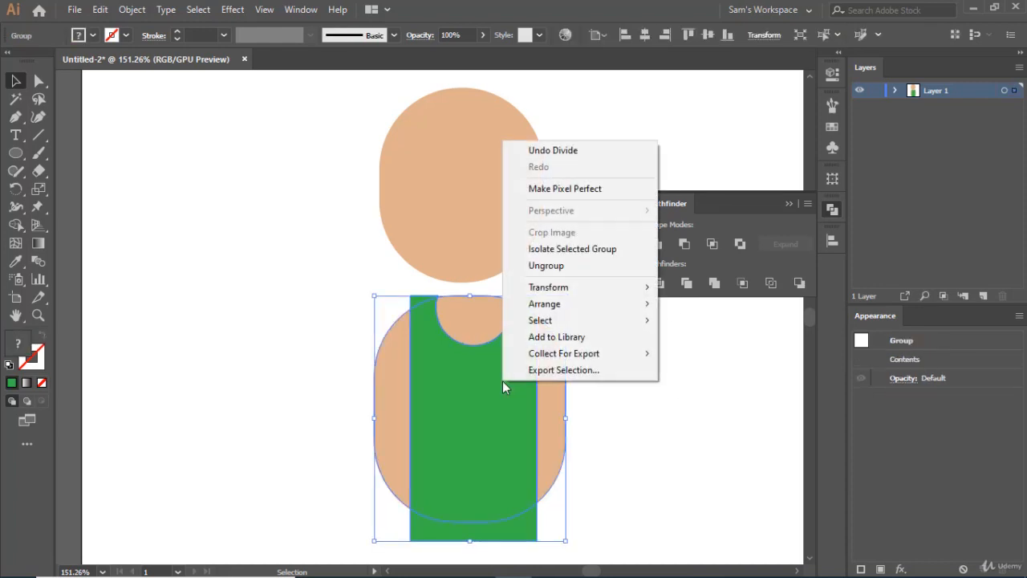
pyautogui.click(534, 268)
pyautogui.click(641, 448)
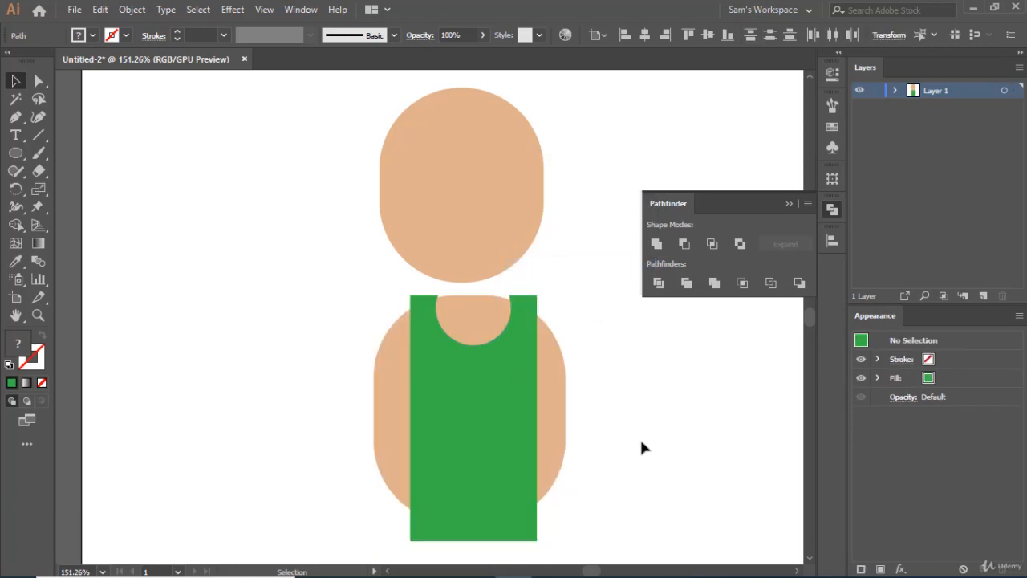
# Delete the green pieces outside the body outline: the strip below the body and both shoulder corners
pyautogui.click(523, 531)
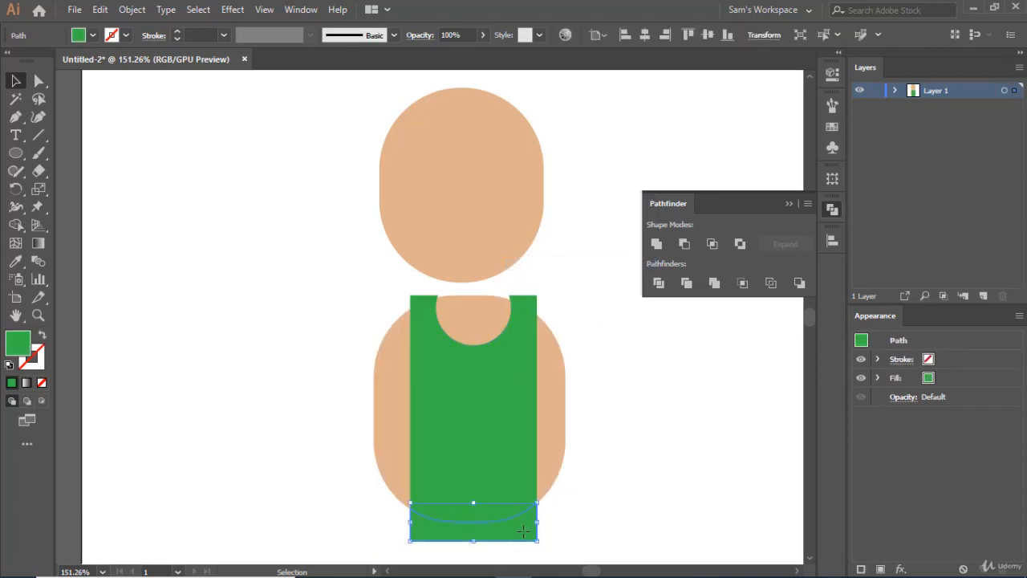
pyautogui.press('Delete')
pyautogui.click(532, 301)
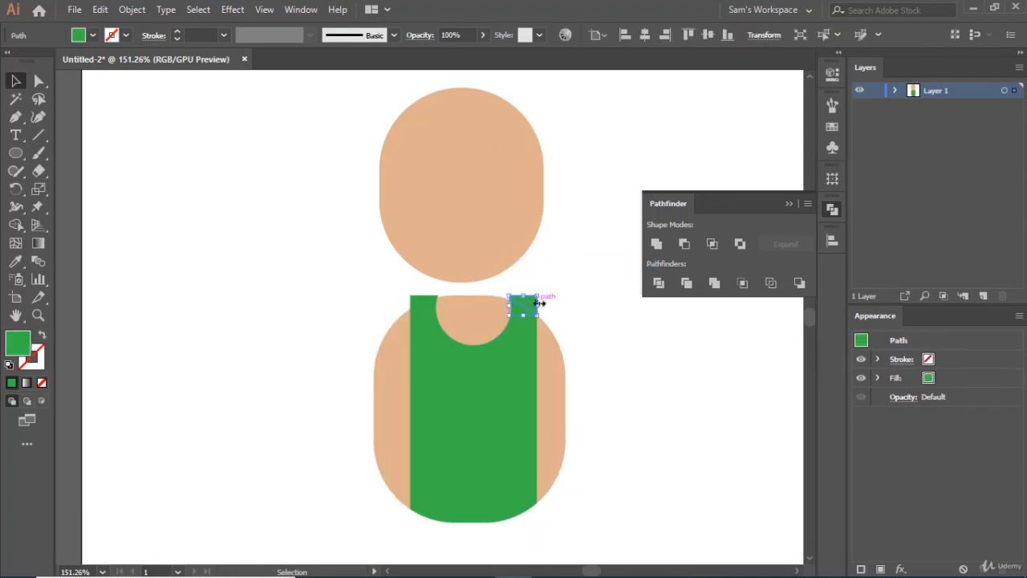
pyautogui.press('Delete')
pyautogui.click(423, 304)
pyautogui.press('Delete')
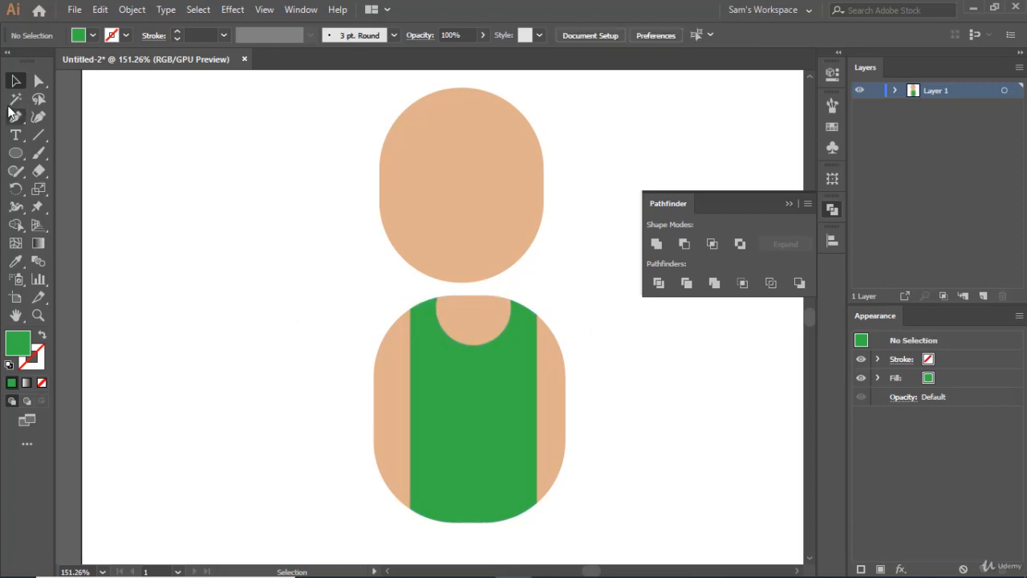
# Draw a neck rectangle about 26 by 32 px between head and body and fill it with the darker skin-tone swatch
pyautogui.click(14, 155)
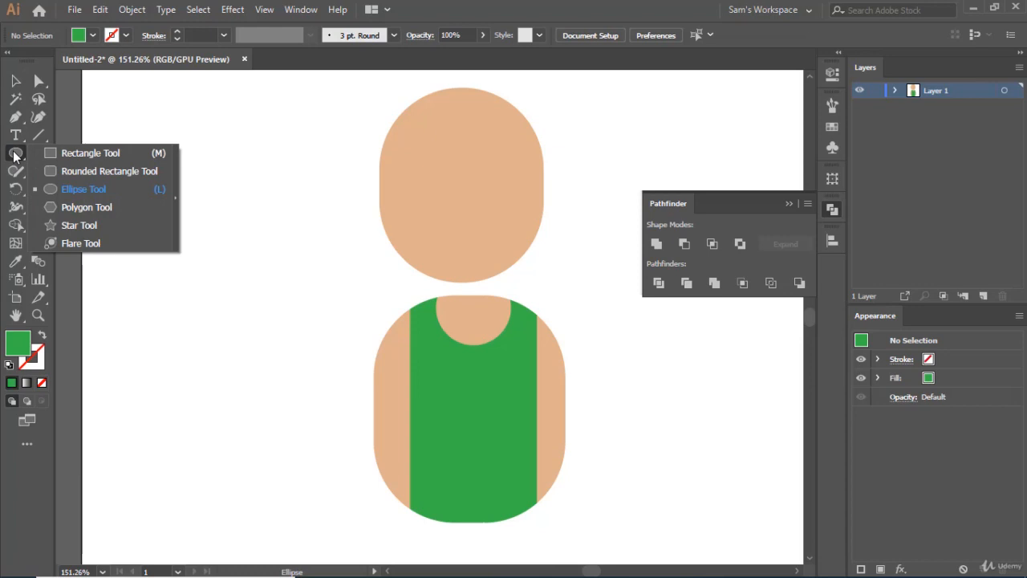
pyautogui.click(80, 152)
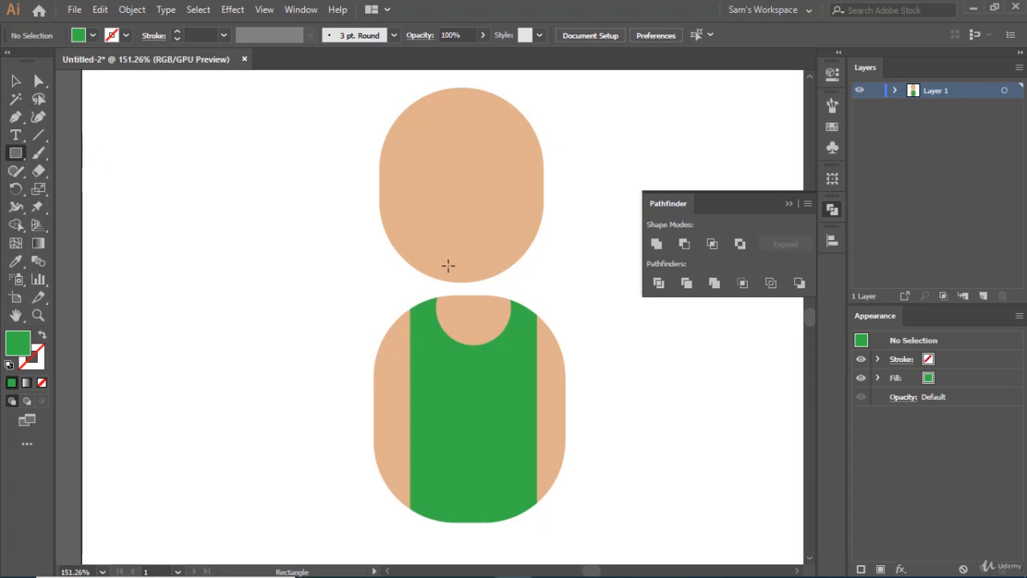
pyautogui.moveTo(449, 265); pyautogui.dragTo(490, 319)
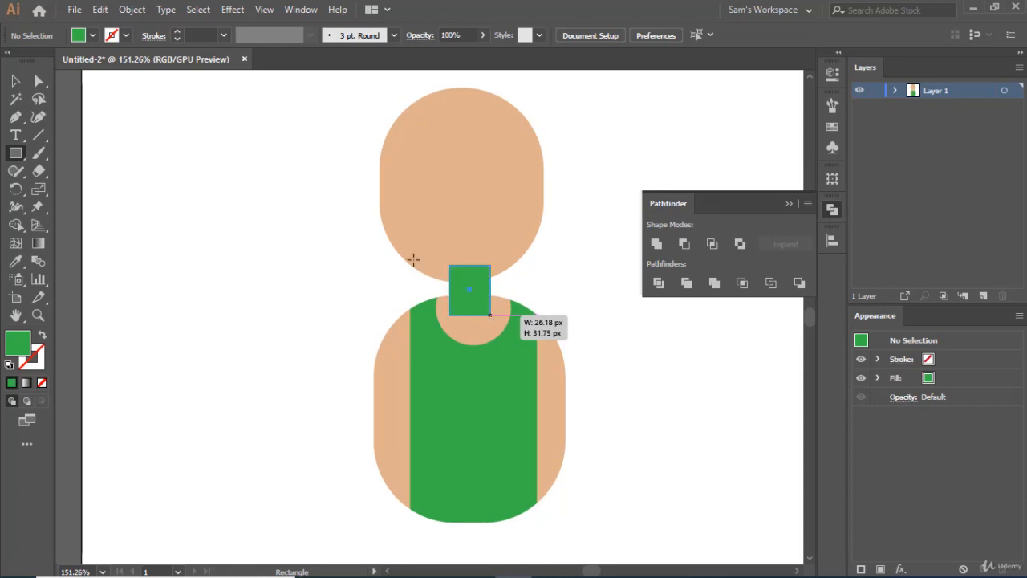
pyautogui.click(15, 81)
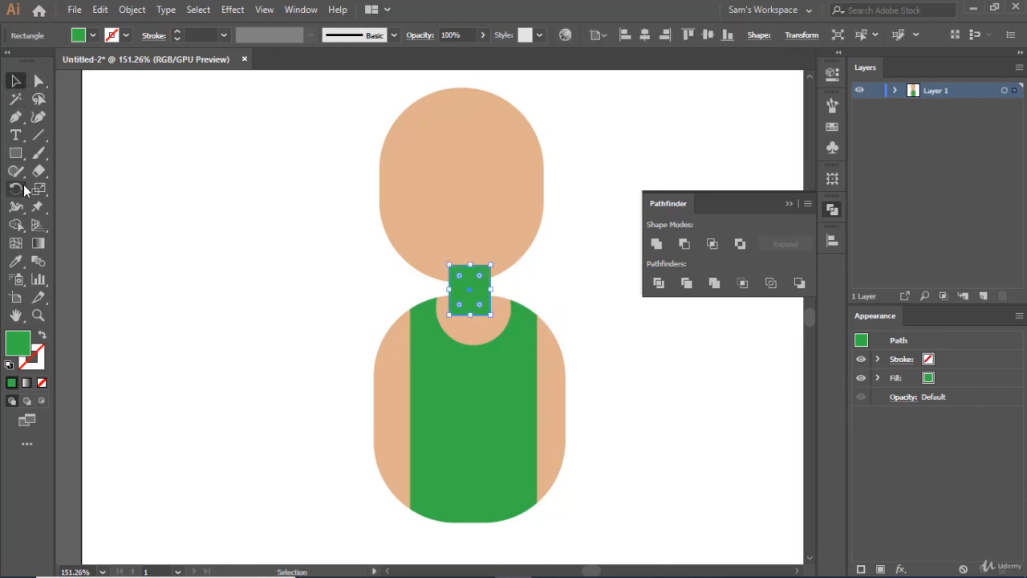
pyautogui.click(834, 128)
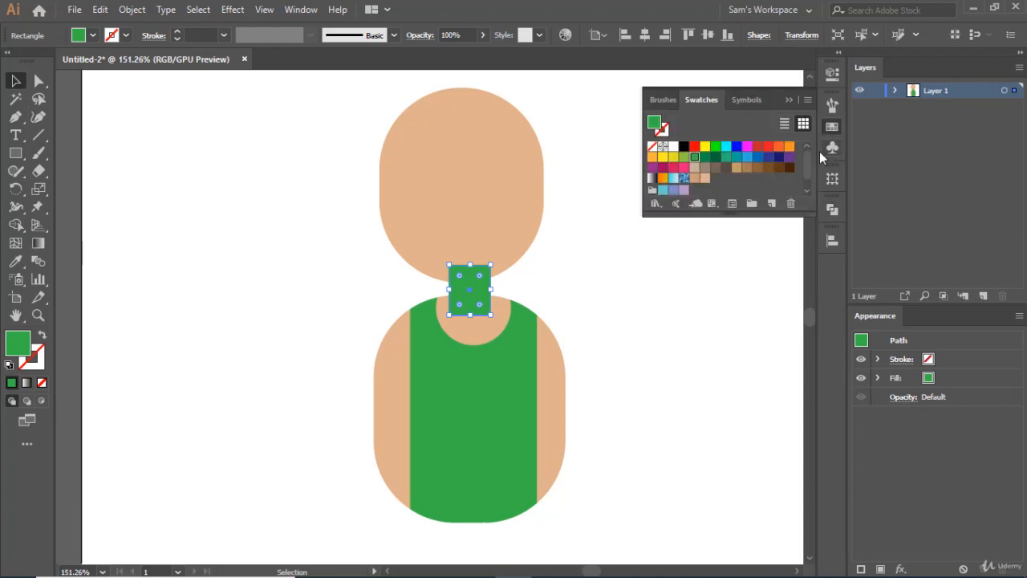
pyautogui.click(705, 180)
pyautogui.click(695, 179)
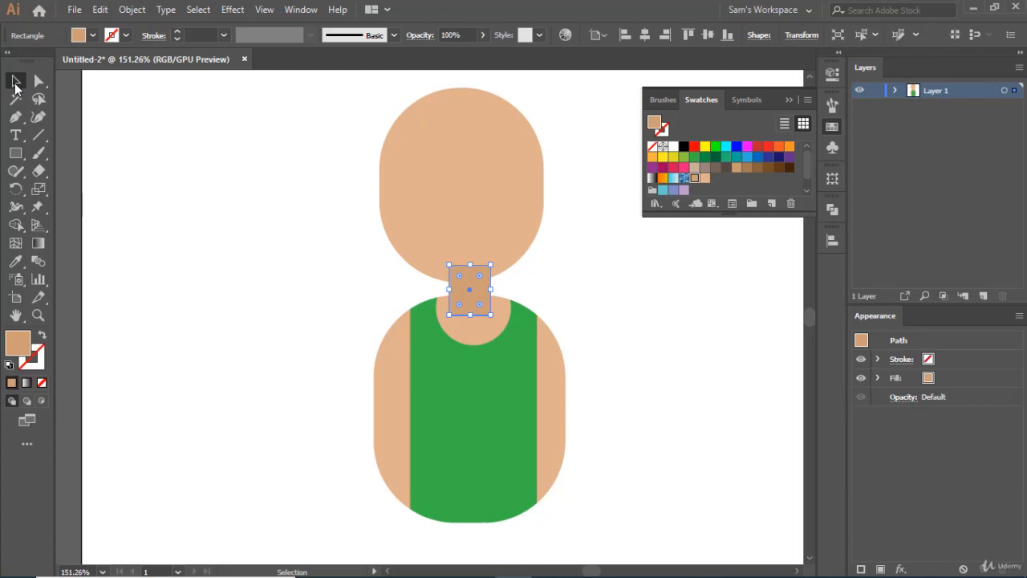
# Round all corners of the neck rectangle to a radius of about 9 px
pyautogui.click(39, 80)
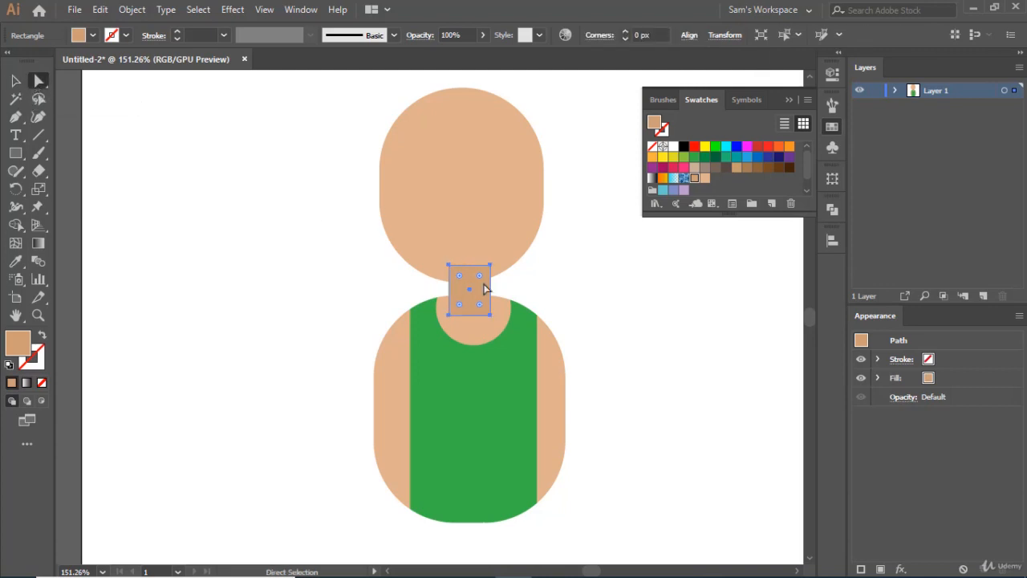
pyautogui.moveTo(480, 276); pyautogui.dragTo(476, 287)
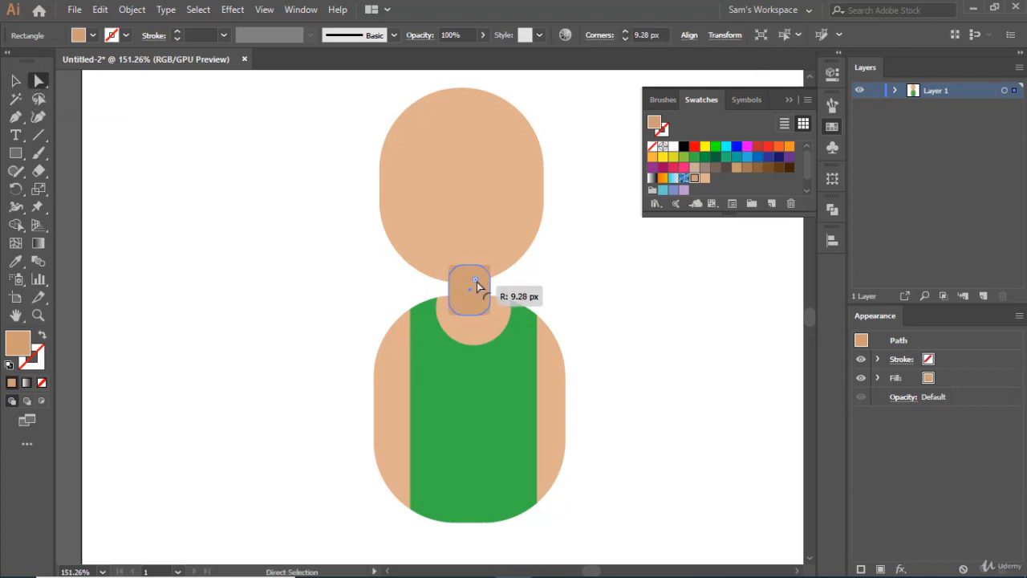
pyautogui.click(561, 270)
# Bring the head shape in front of the neck
pyautogui.click(506, 233)
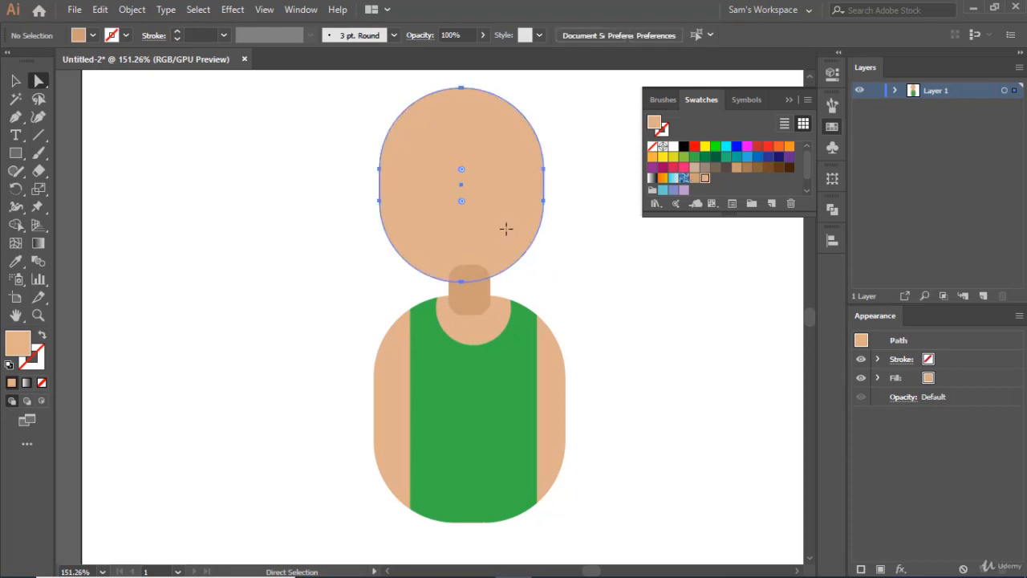
pyautogui.rightClick(488, 164)
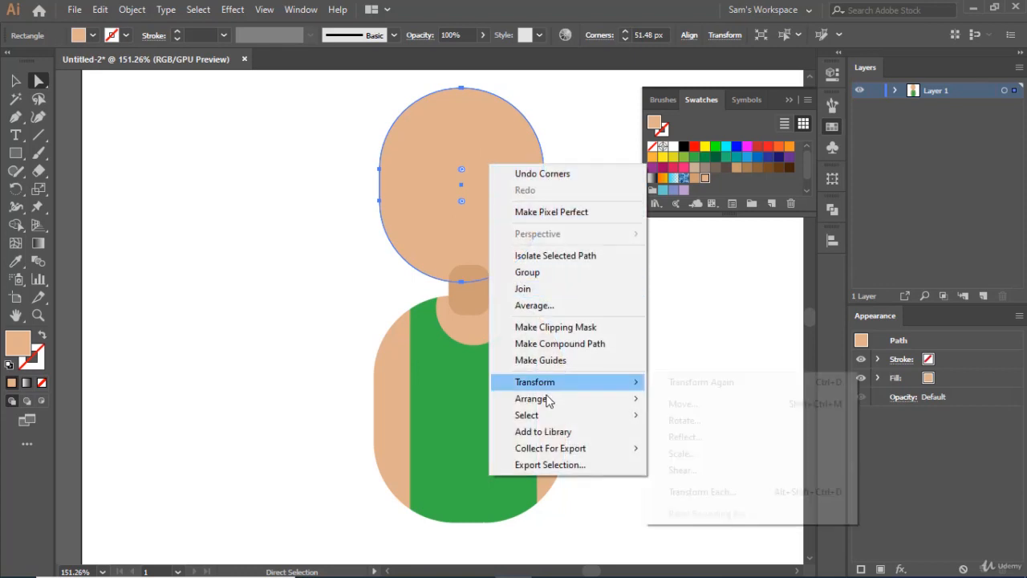
pyautogui.moveTo(549, 406)
pyautogui.click(686, 399)
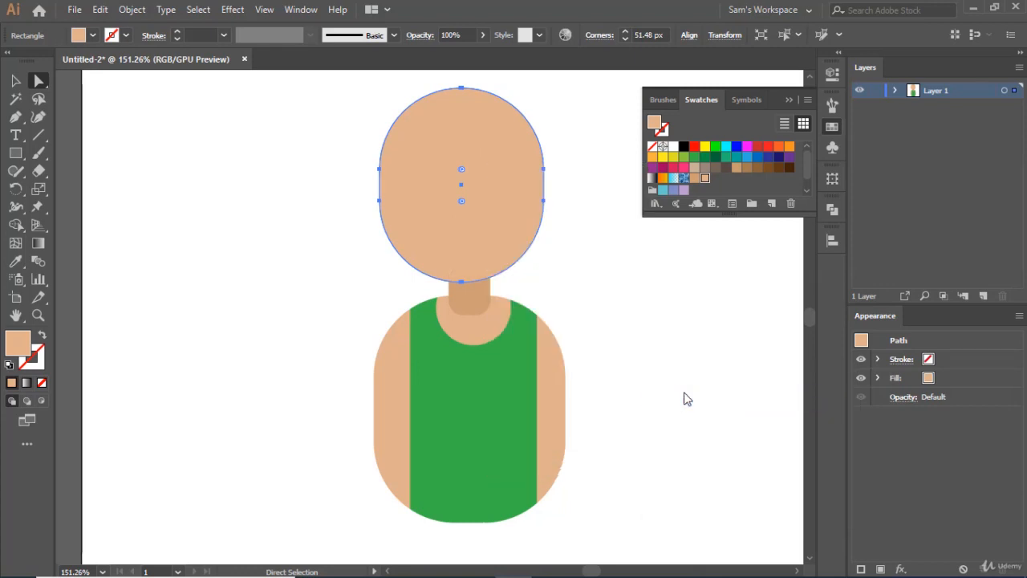
# Widen the neck slightly on both sides, extending its right side a little more than its left
pyautogui.click(468, 295)
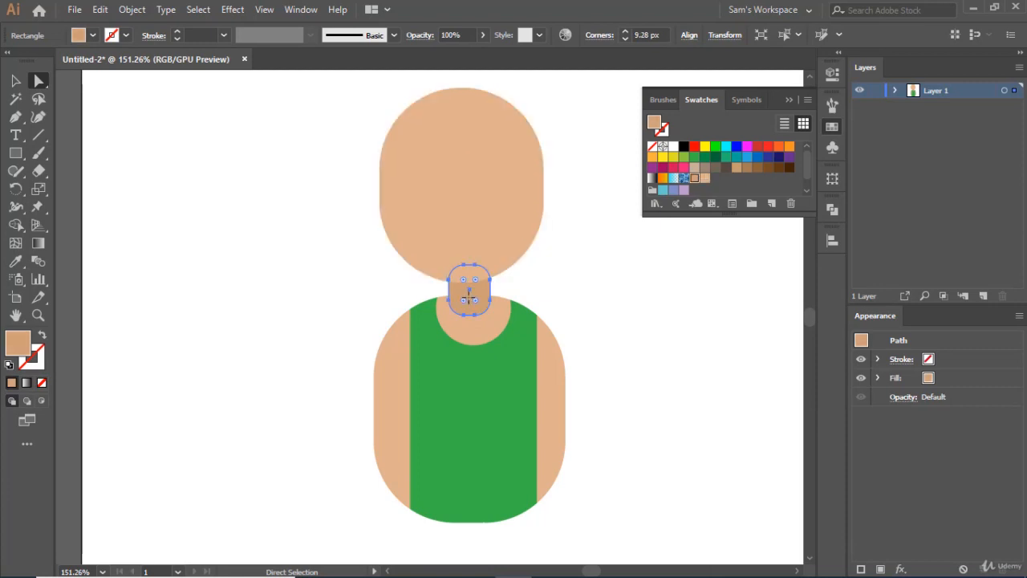
pyautogui.click(15, 80)
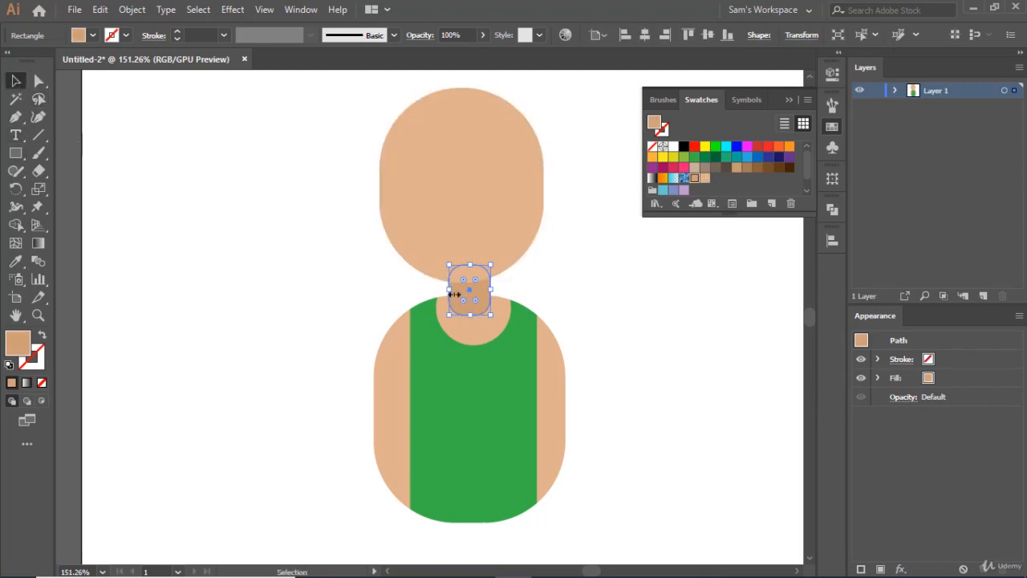
pyautogui.moveTo(448, 289); pyautogui.dragTo(446, 292)
pyautogui.click(526, 292)
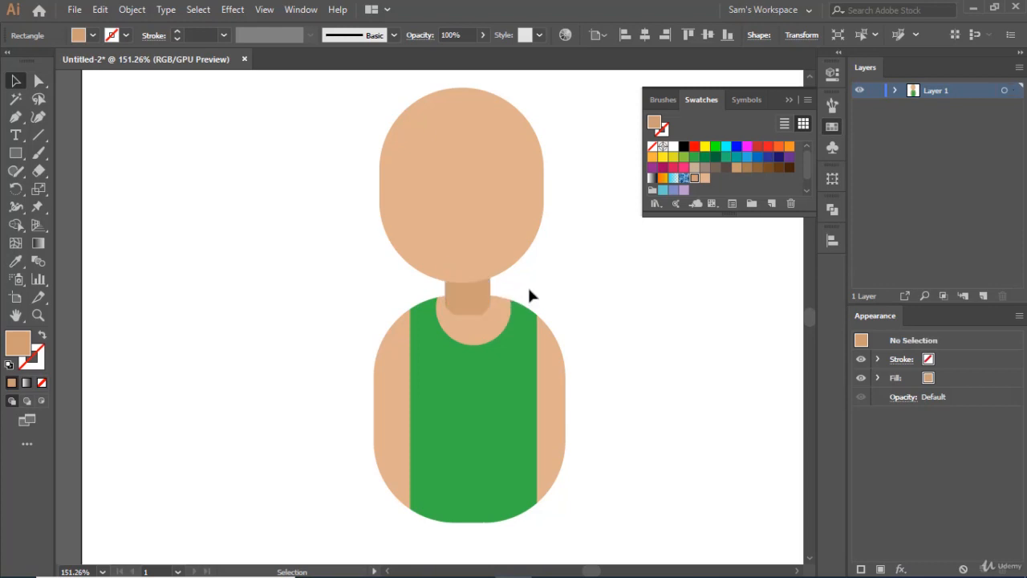
pyautogui.click(488, 301)
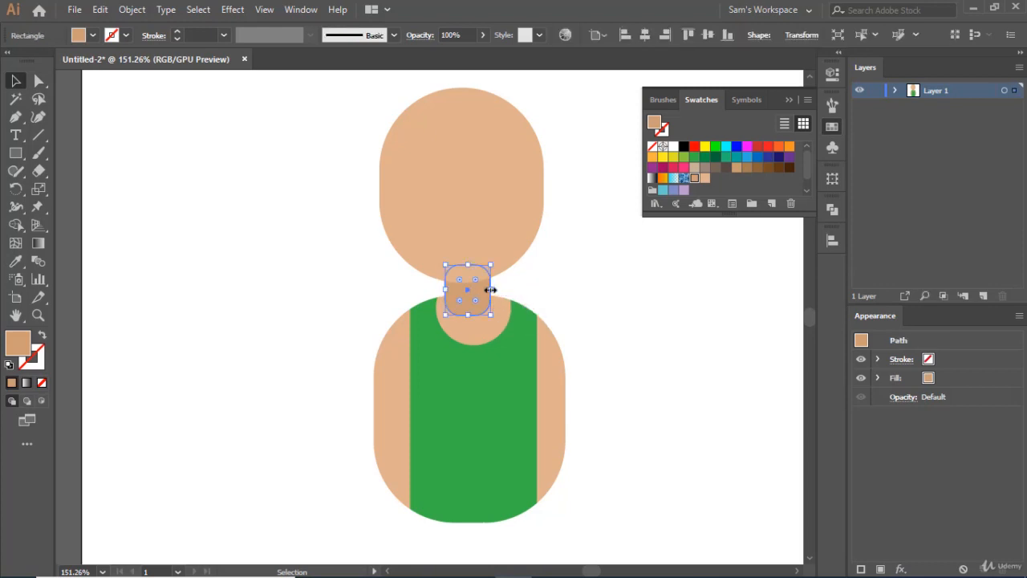
pyautogui.moveTo(491, 290); pyautogui.dragTo(501, 289)
pyautogui.click(520, 265)
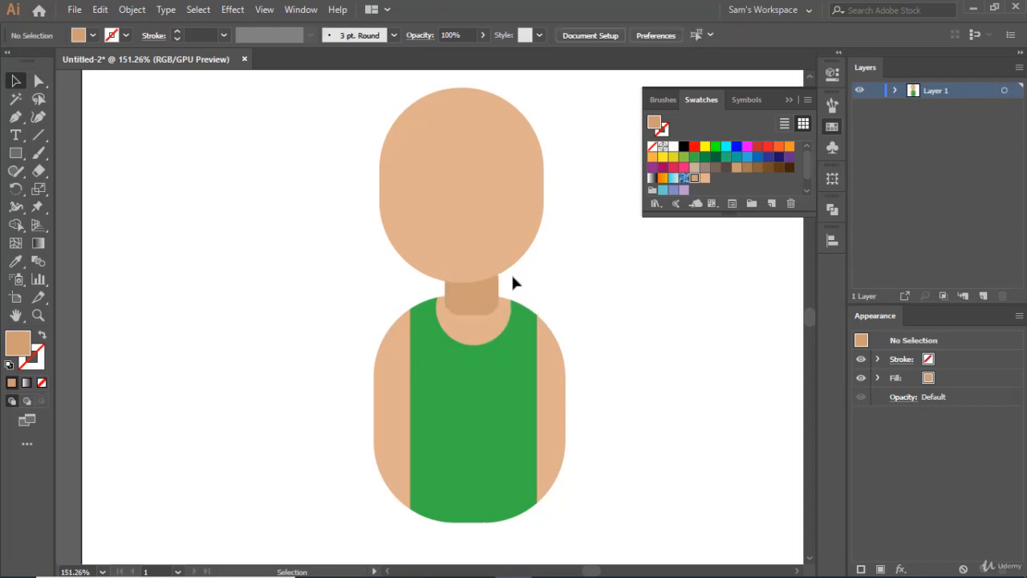
# Shift the head slightly to the right so it sits centred over the neck
pyautogui.click(497, 252)
pyautogui.moveTo(496, 252); pyautogui.dragTo(505, 252)
pyautogui.click(639, 297)
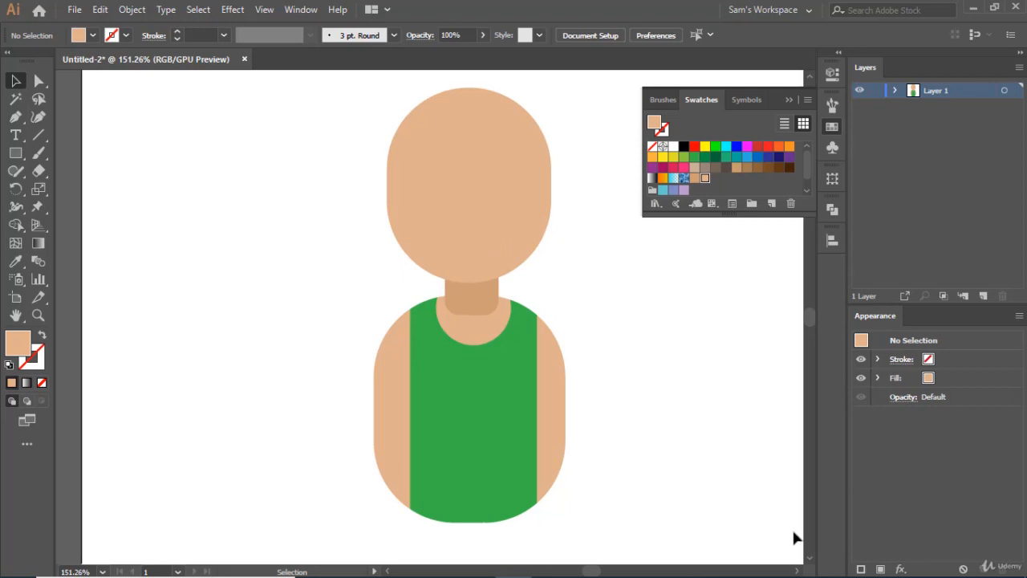
# Draw a circle about 11 px wide on the blank area right of the head and fill it with dark brown
pyautogui.moveTo(796, 573); pyautogui.dragTo(796, 572)
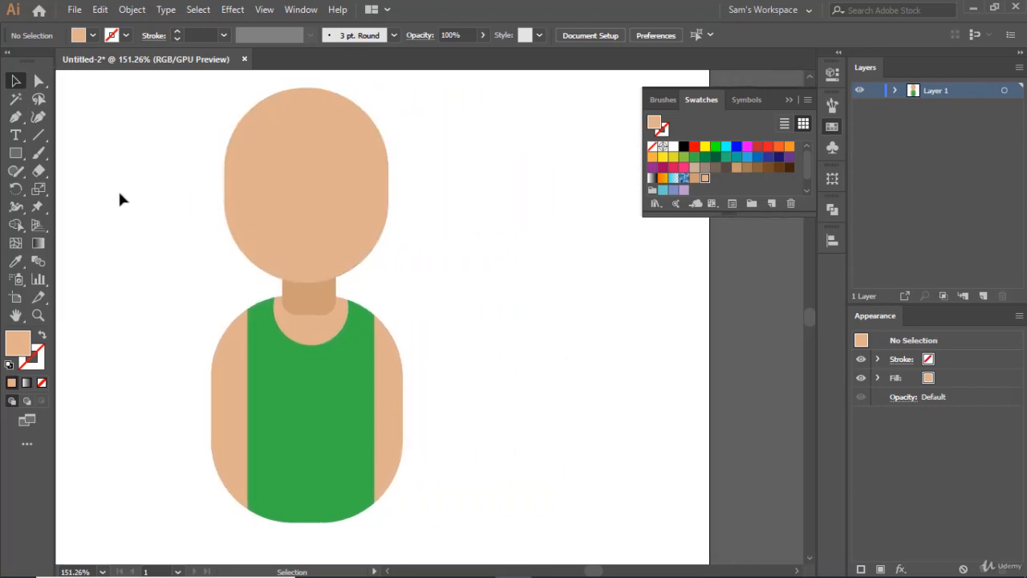
pyautogui.moveTo(15, 153); pyautogui.dragTo(75, 190)
pyautogui.moveTo(438, 164); pyautogui.dragTo(457, 182)
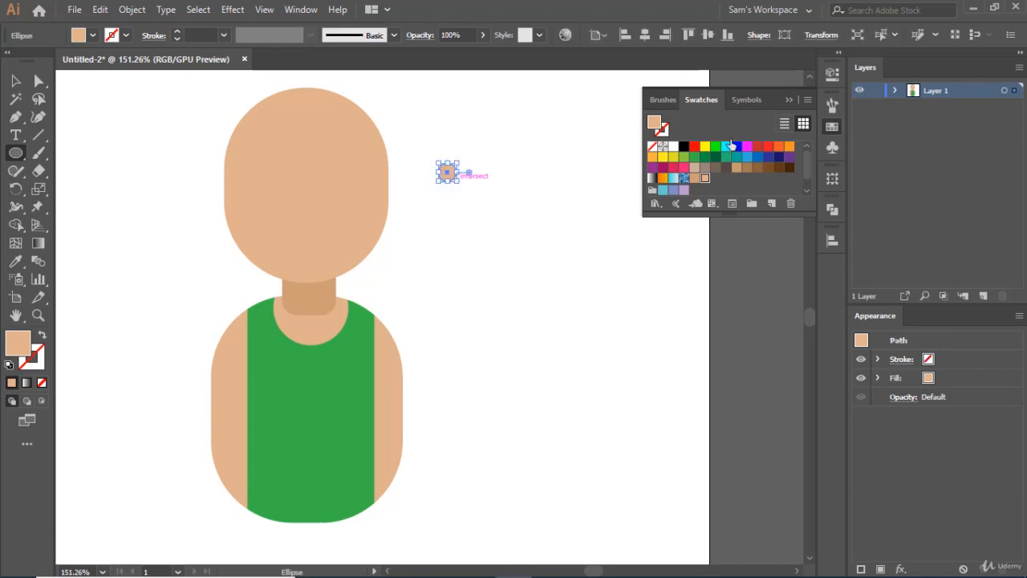
pyautogui.click(790, 170)
pyautogui.press('v')
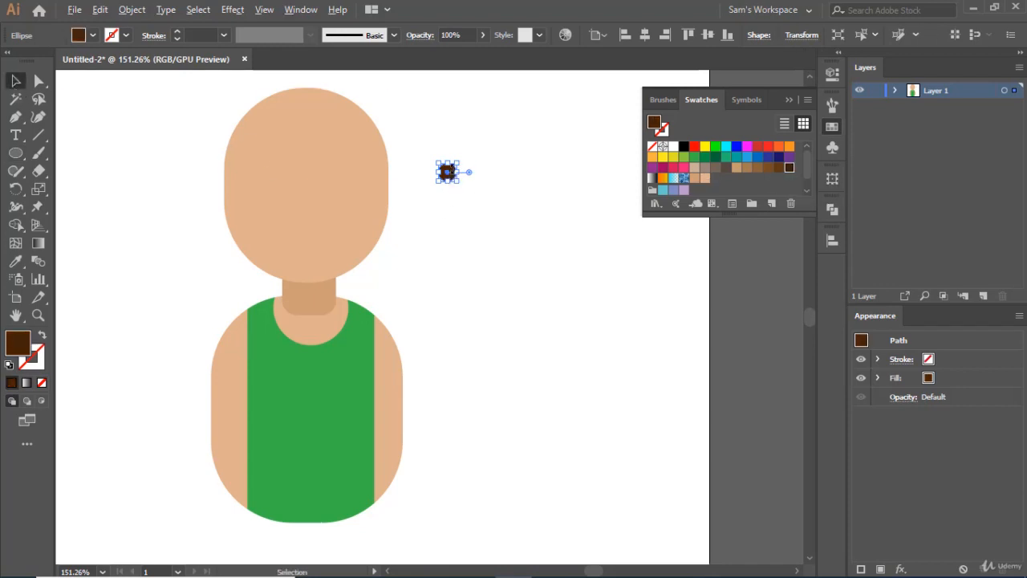
# Duplicate the brown circle horizontally to its right with a gap between them and group the two circles as eyes
pyautogui.moveTo(463, 172); pyautogui.dragTo(521, 174)
pyautogui.click(567, 234)
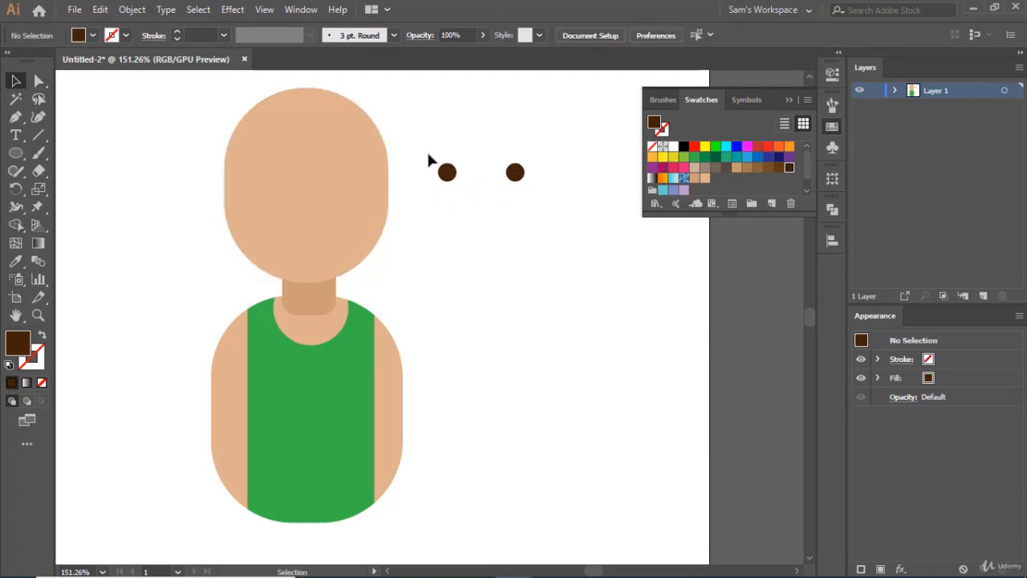
pyautogui.moveTo(429, 161); pyautogui.dragTo(572, 206)
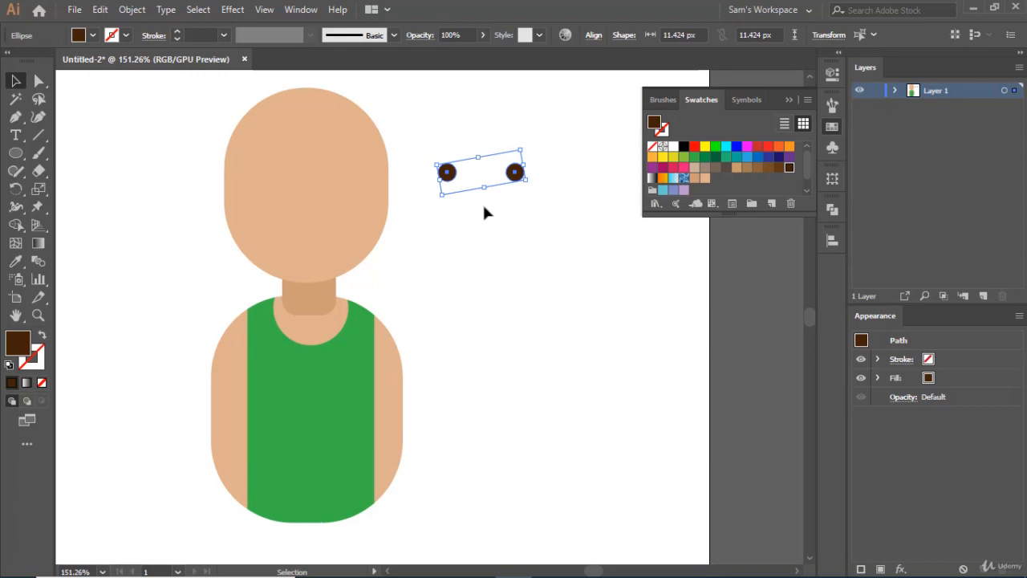
pyautogui.click(484, 213)
pyautogui.moveTo(416, 140); pyautogui.dragTo(562, 193)
pyautogui.rightClick(515, 171)
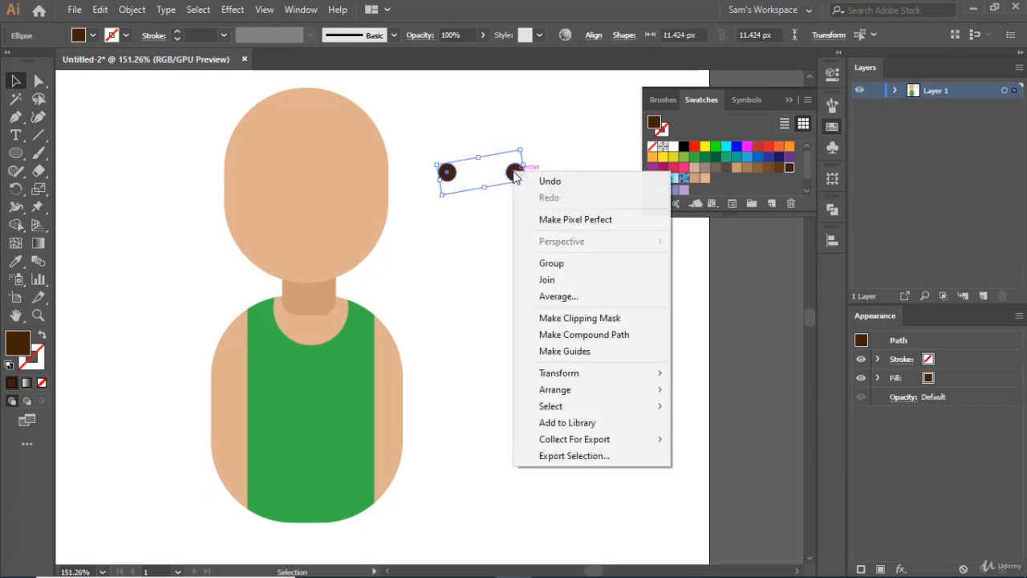
pyautogui.click(562, 263)
pyautogui.click(502, 232)
# Move the grouped eyes onto the face, centred horizontally and slightly above the head's middle
pyautogui.moveTo(515, 174); pyautogui.dragTo(342, 183)
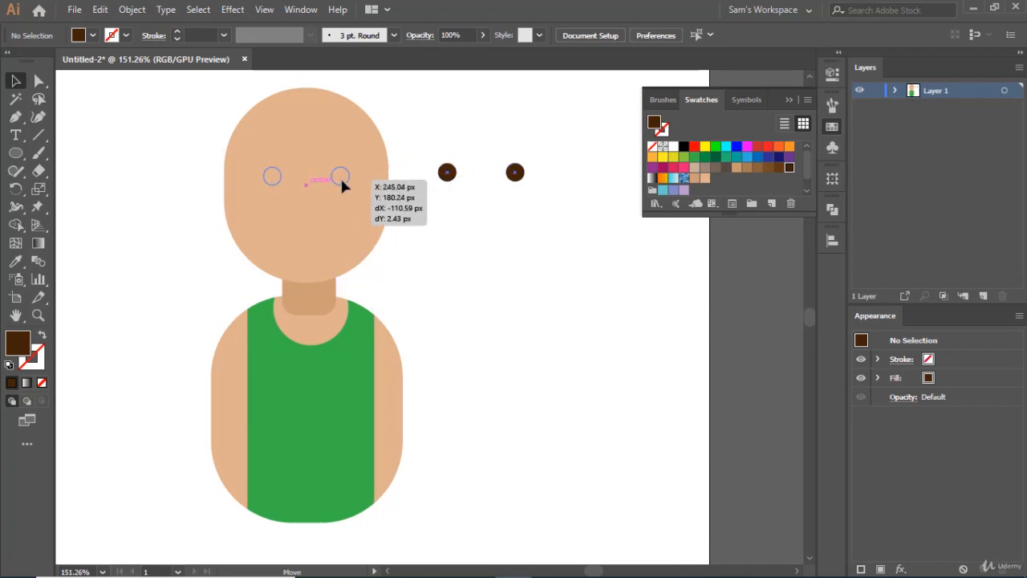
pyautogui.moveTo(341, 183); pyautogui.dragTo(341, 183)
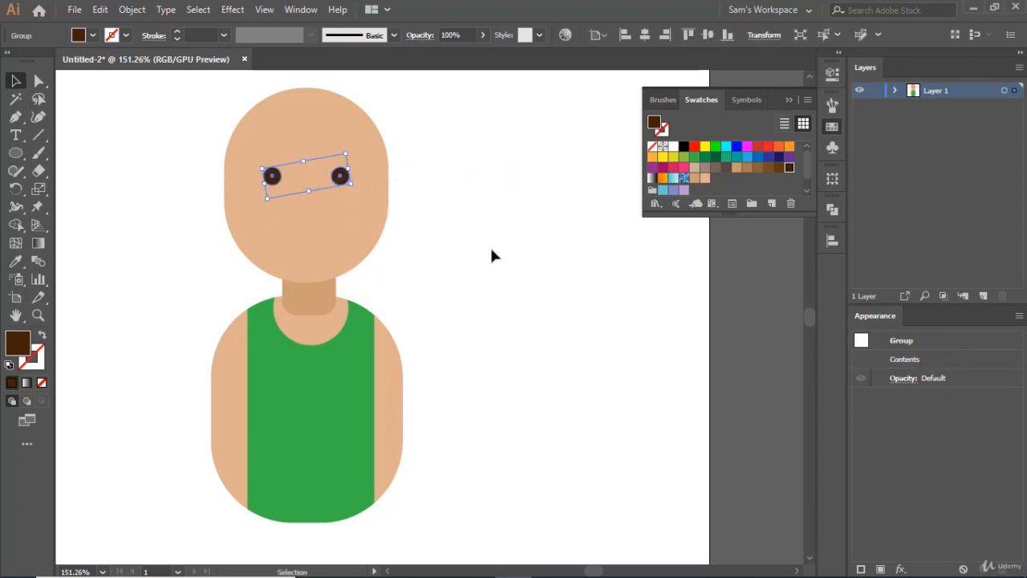
pyautogui.click(491, 255)
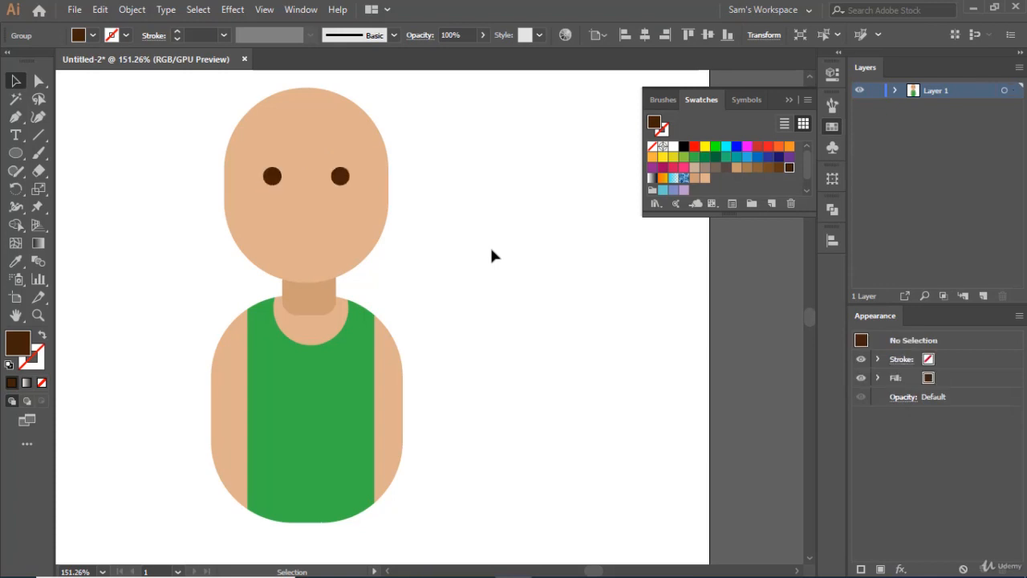
# Enlarge the grouped eyes slightly about their centre, keeping their position on the face
pyautogui.click(351, 176)
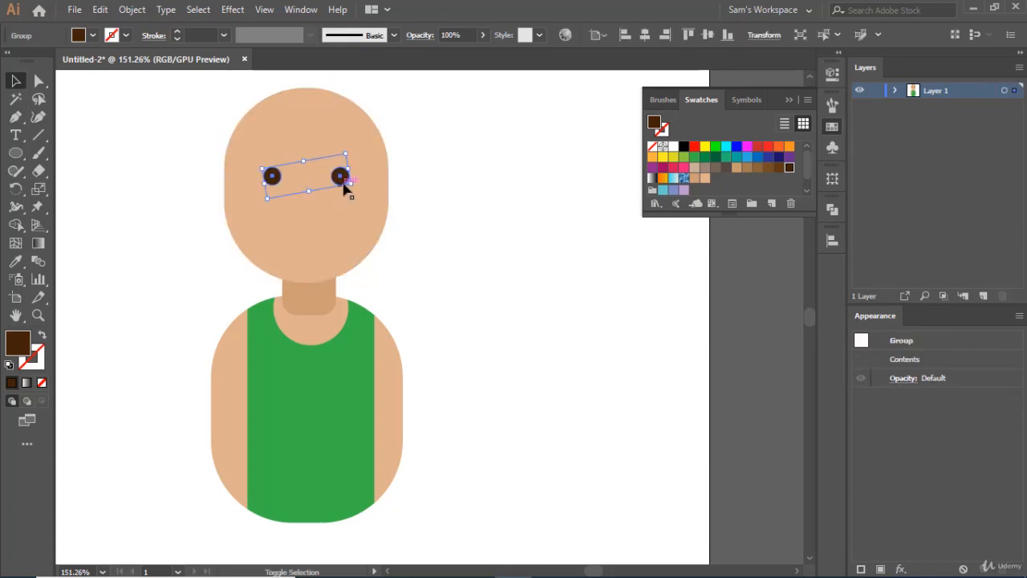
pyautogui.moveTo(350, 184); pyautogui.dragTo(360, 193)
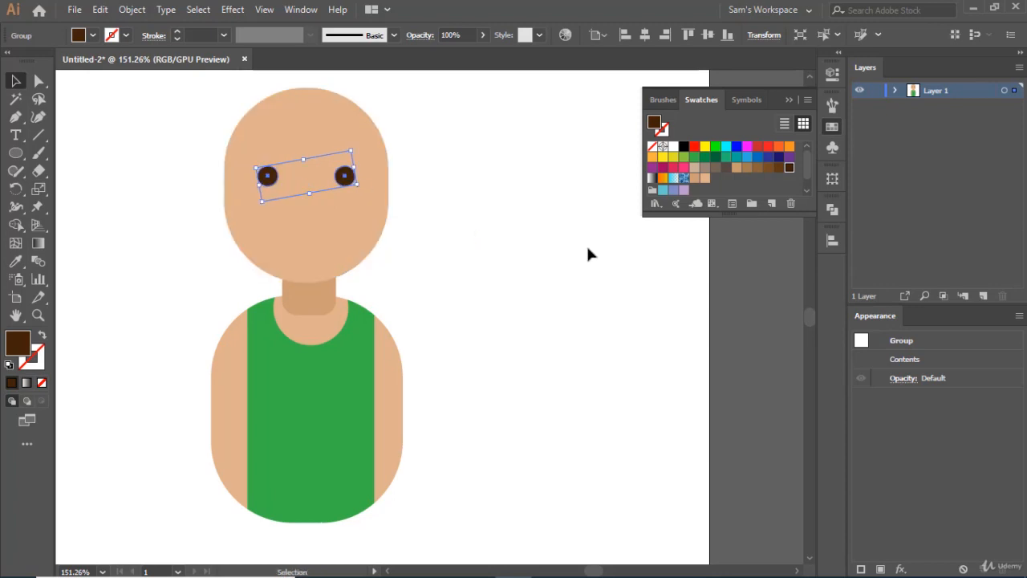
pyautogui.click(581, 253)
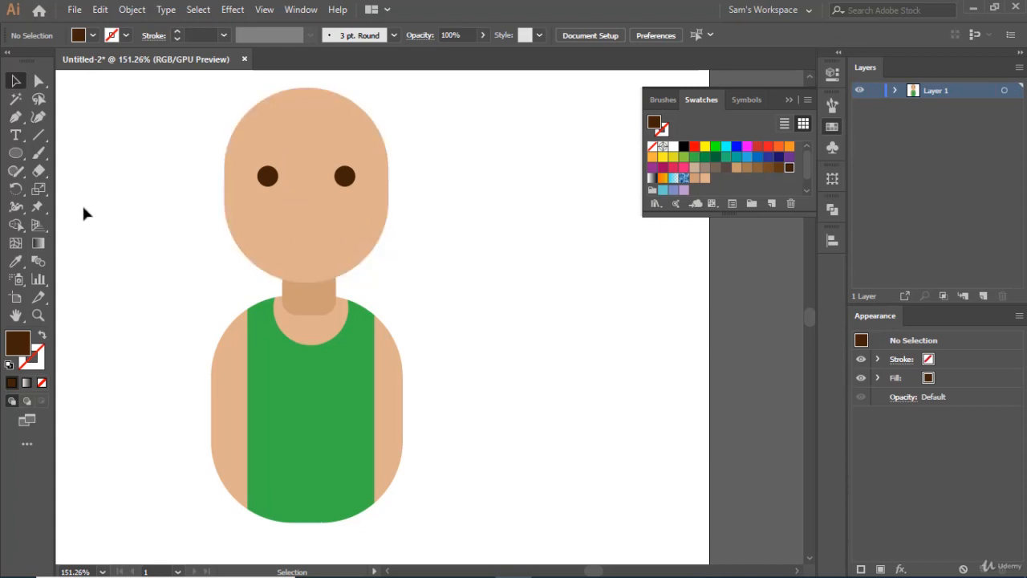
pyautogui.moveTo(16, 152); pyautogui.dragTo(66, 173)
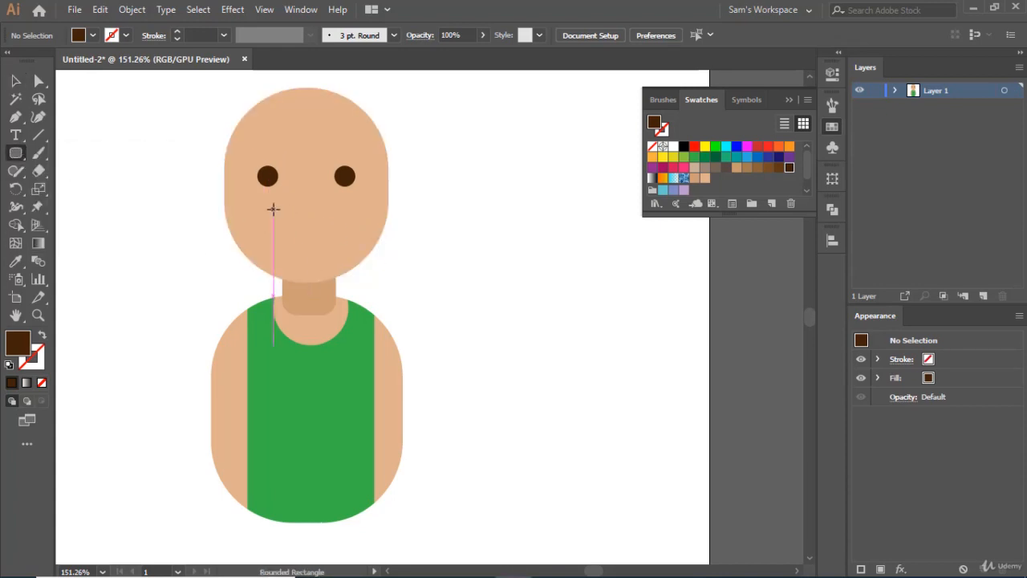
pyautogui.moveTo(273, 209); pyautogui.dragTo(343, 253)
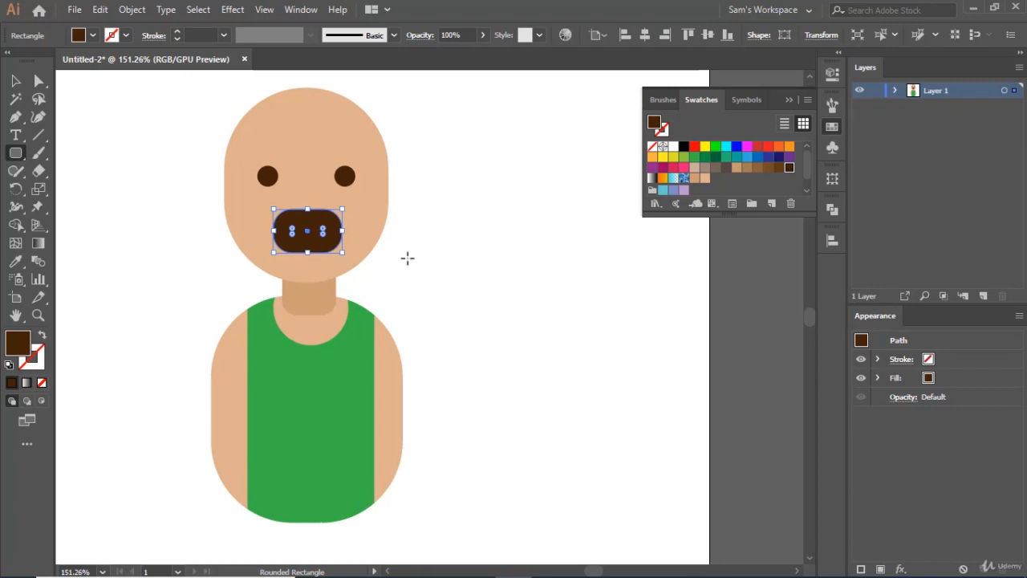
pyautogui.press('Delete')
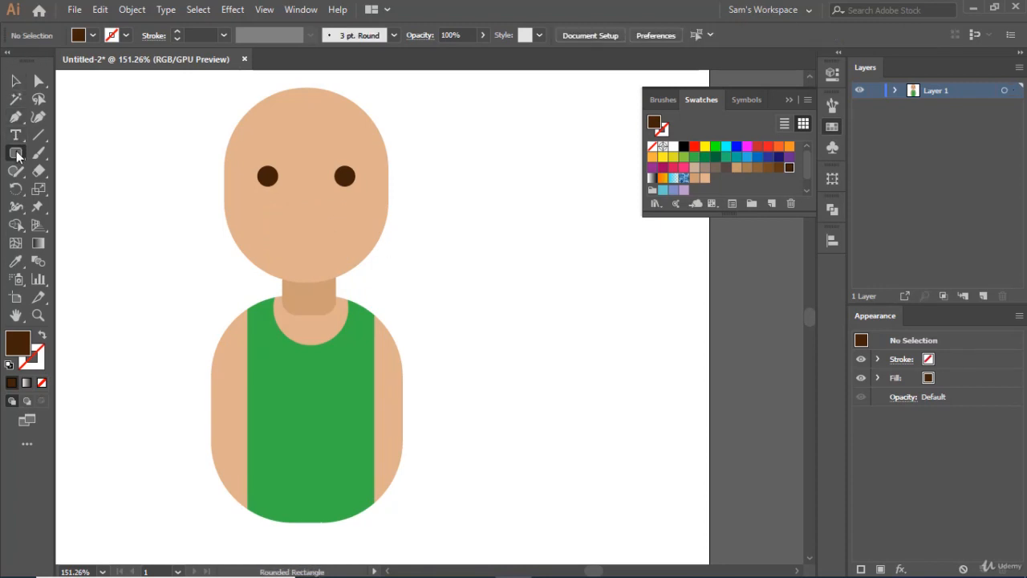
# Draw a dark brown rectangle about 48 px wide and 27 px high below the eyes as the mouth
pyautogui.moveTo(16, 155); pyautogui.dragTo(88, 146)
pyautogui.moveTo(275, 207); pyautogui.dragTo(349, 249)
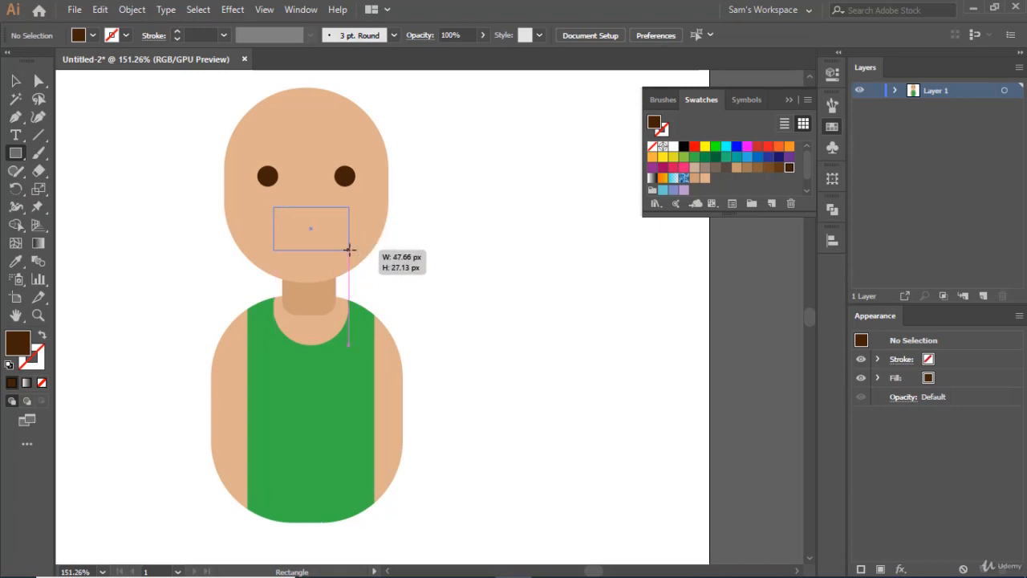
pyautogui.moveTo(349, 249); pyautogui.dragTo(350, 249)
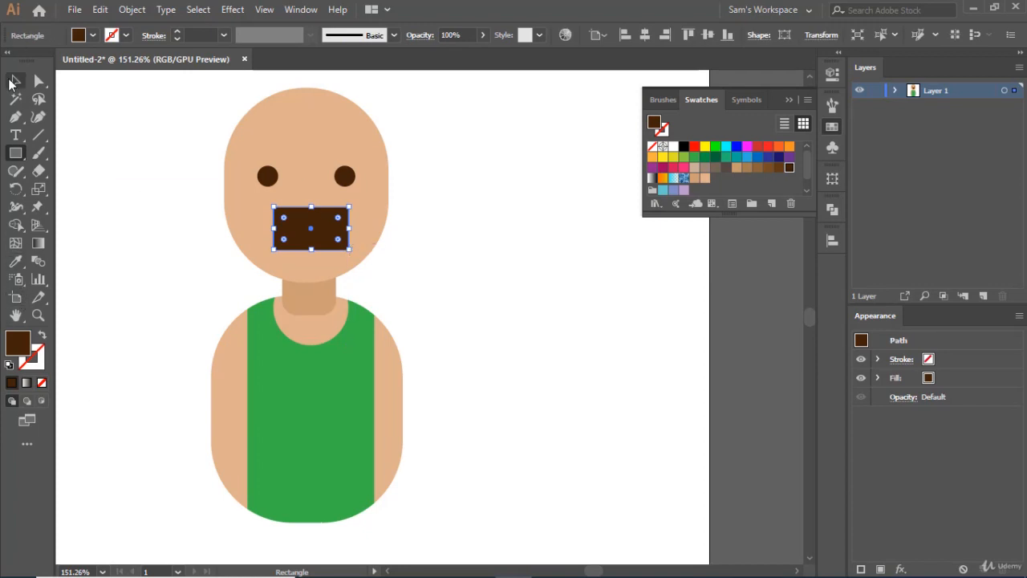
# Round both lower corners of the brown mouth rectangle to a radius of about 15 px, leaving the upper corners square
pyautogui.click(39, 315)
pyautogui.click(344, 239)
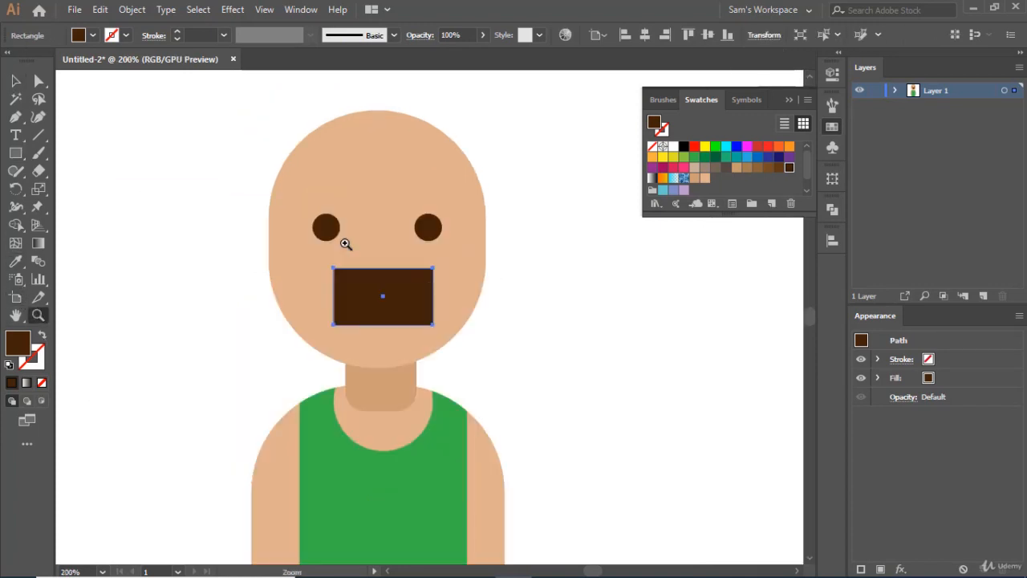
pyautogui.click(412, 302)
pyautogui.click(421, 333)
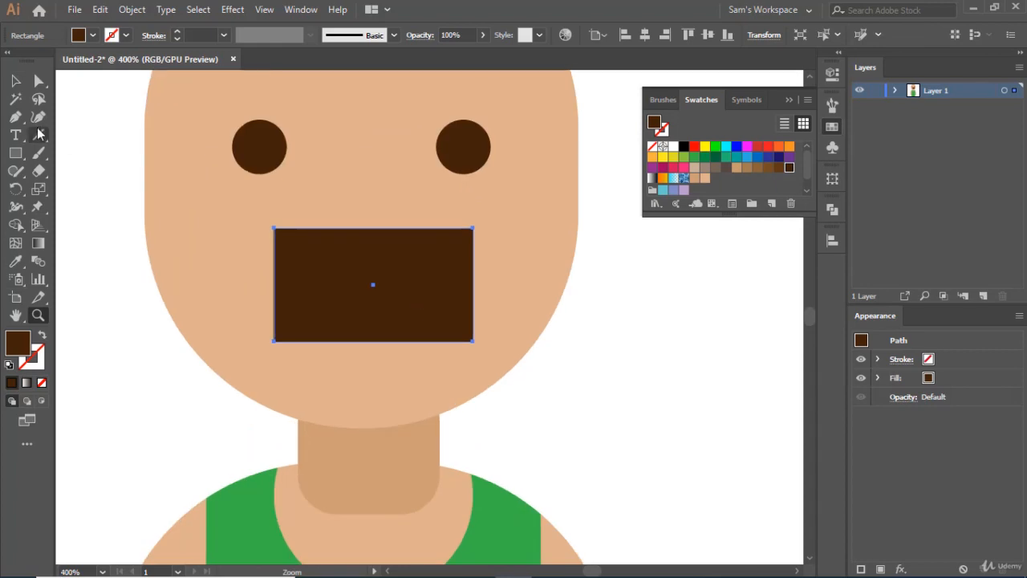
pyautogui.click(39, 80)
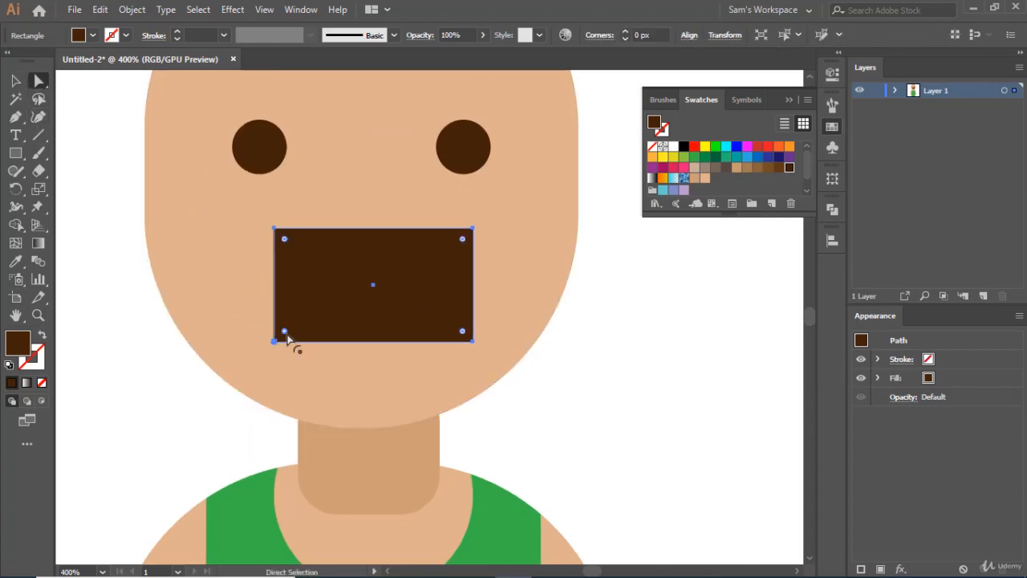
pyautogui.moveTo(285, 332); pyautogui.dragTo(357, 301)
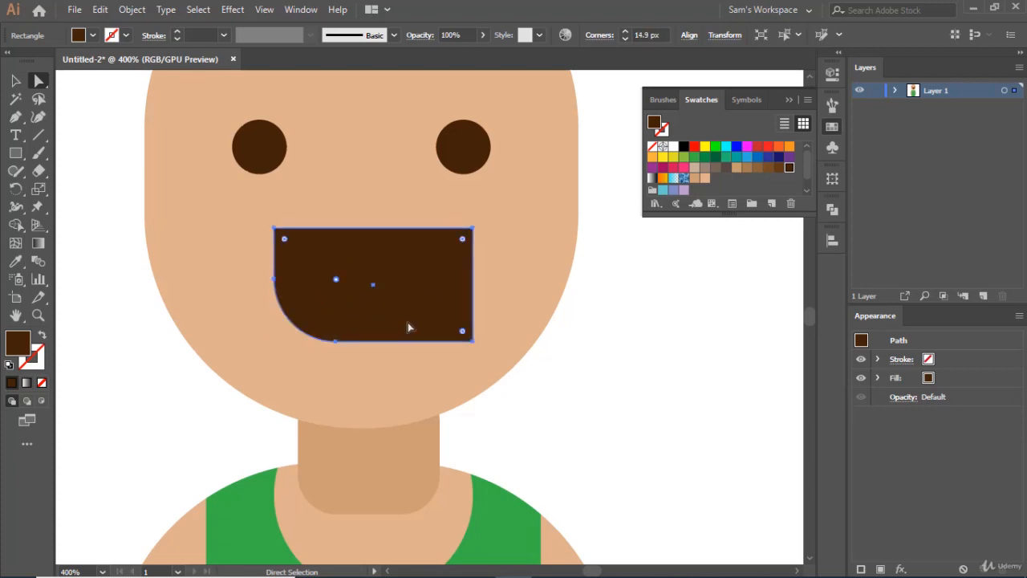
pyautogui.doubleClick(463, 332)
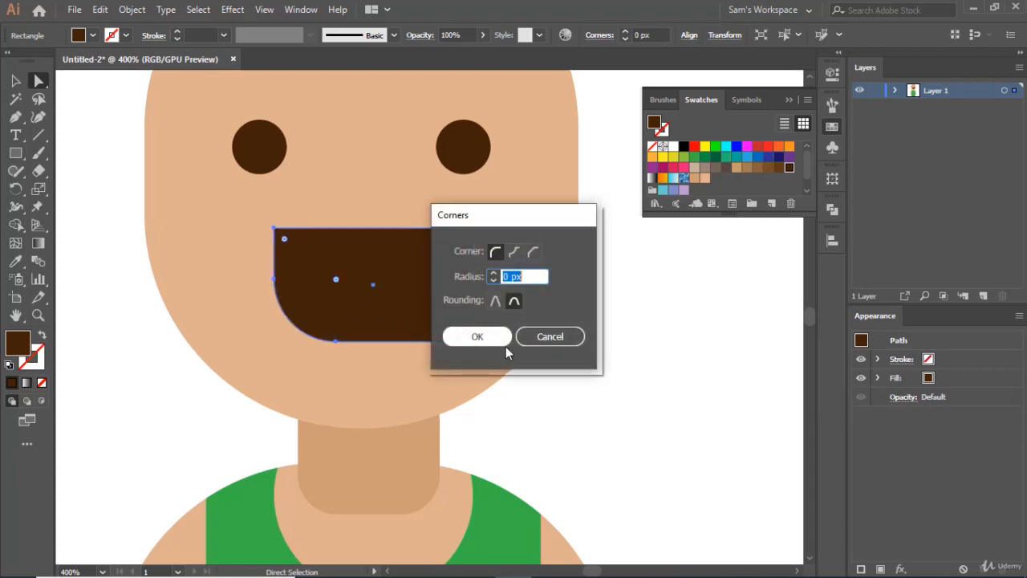
pyautogui.click(462, 333)
pyautogui.moveTo(462, 332); pyautogui.dragTo(406, 294)
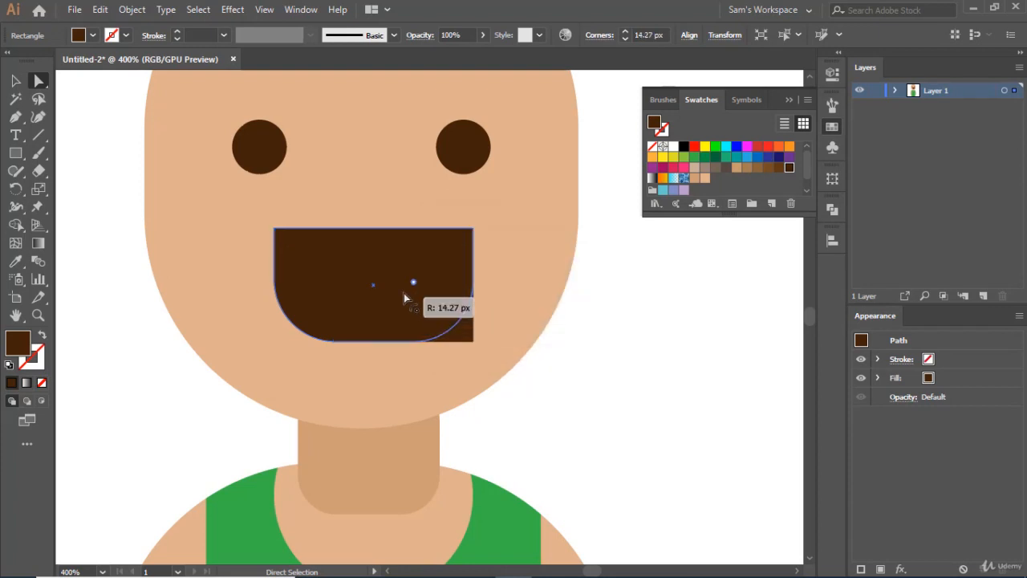
pyautogui.click(502, 294)
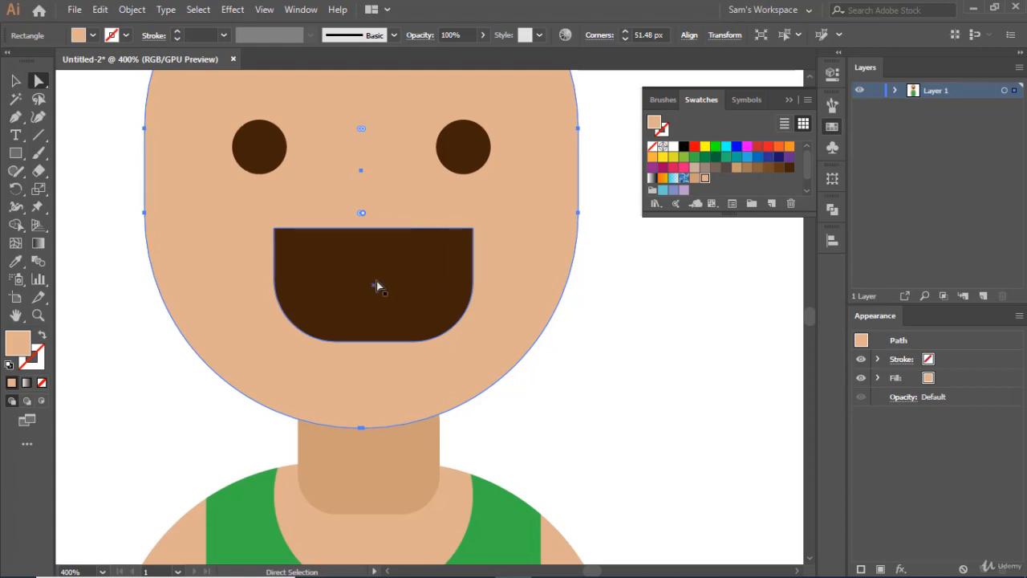
# Draw a thin rectangle straddling the mouth's upper edge, slightly narrower than the mouth, and fill it with white as teeth
pyautogui.click(15, 154)
pyautogui.moveTo(295, 215); pyautogui.dragTo(460, 247)
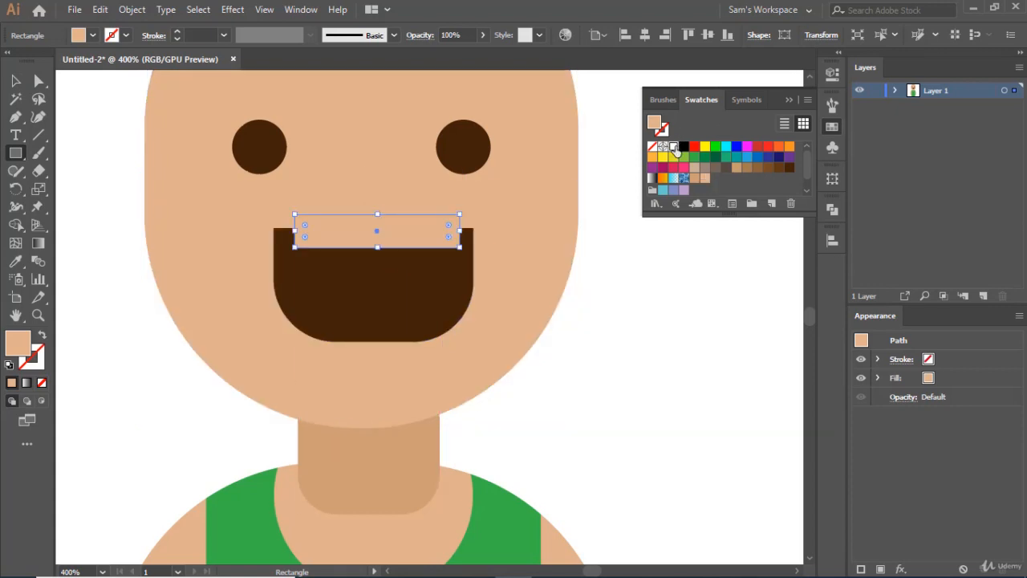
pyautogui.click(675, 147)
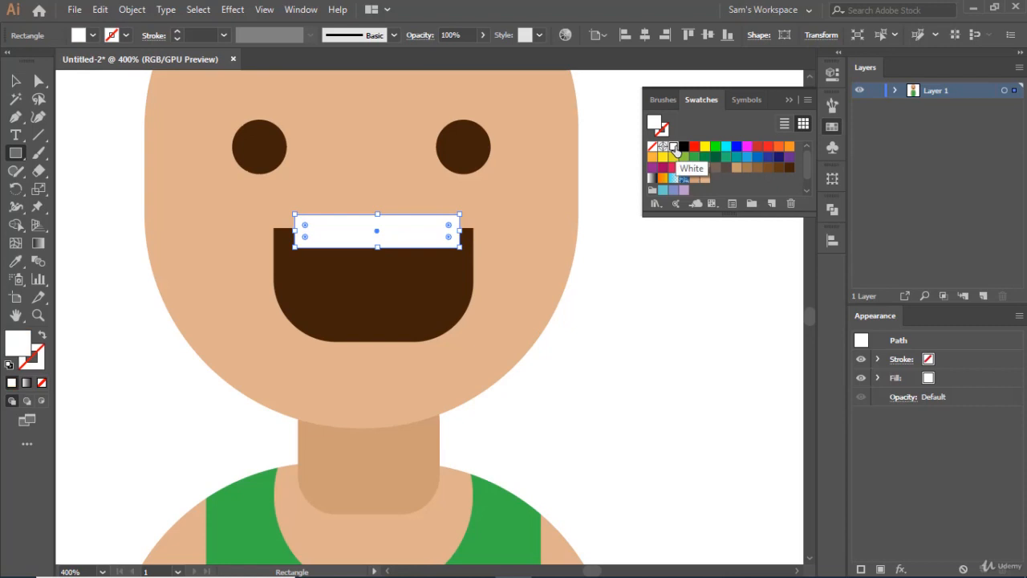
pyautogui.click(16, 80)
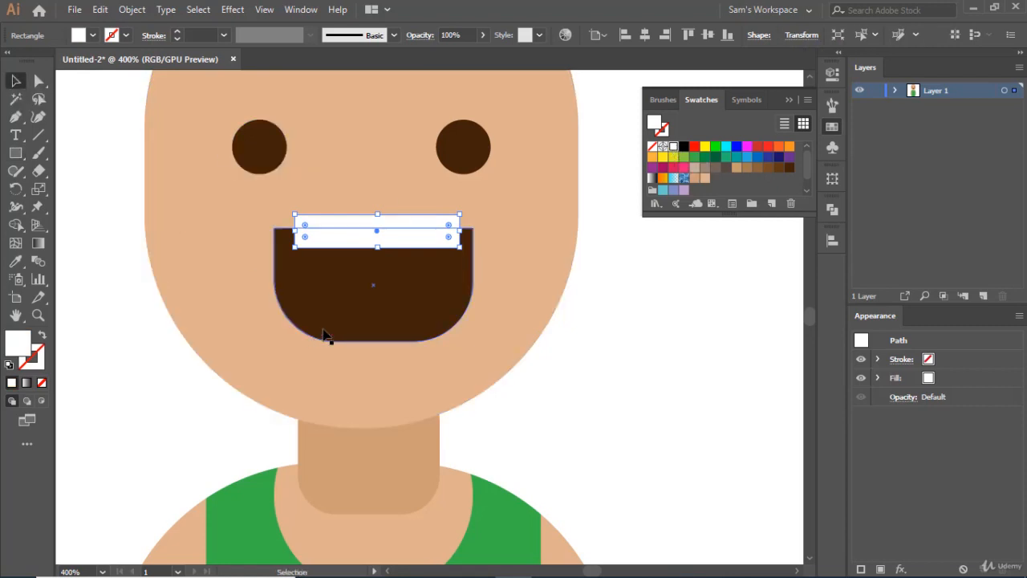
pyautogui.keyDown('shift'); pyautogui.click(309, 279); pyautogui.keyUp('shift')
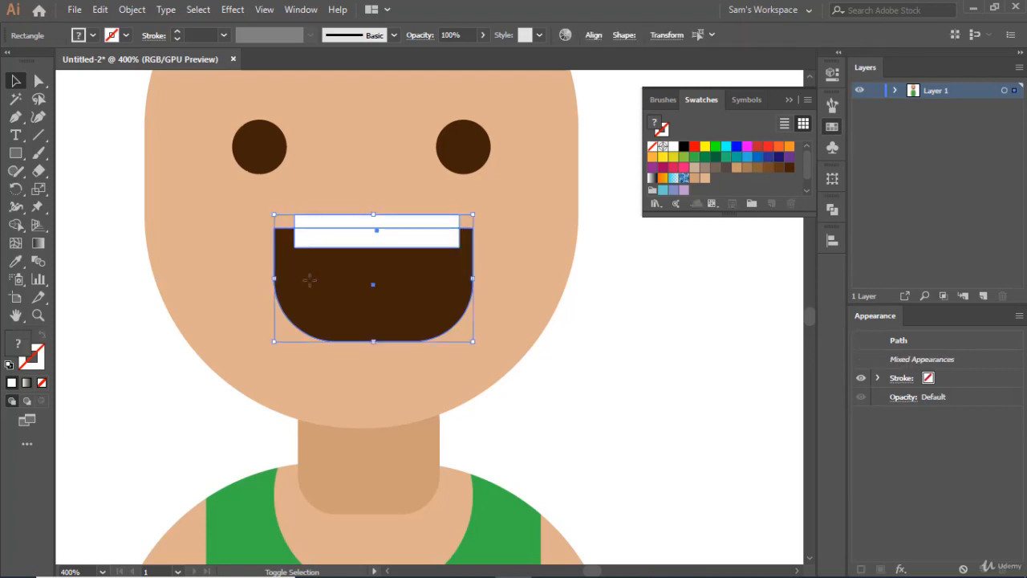
pyautogui.click(616, 303)
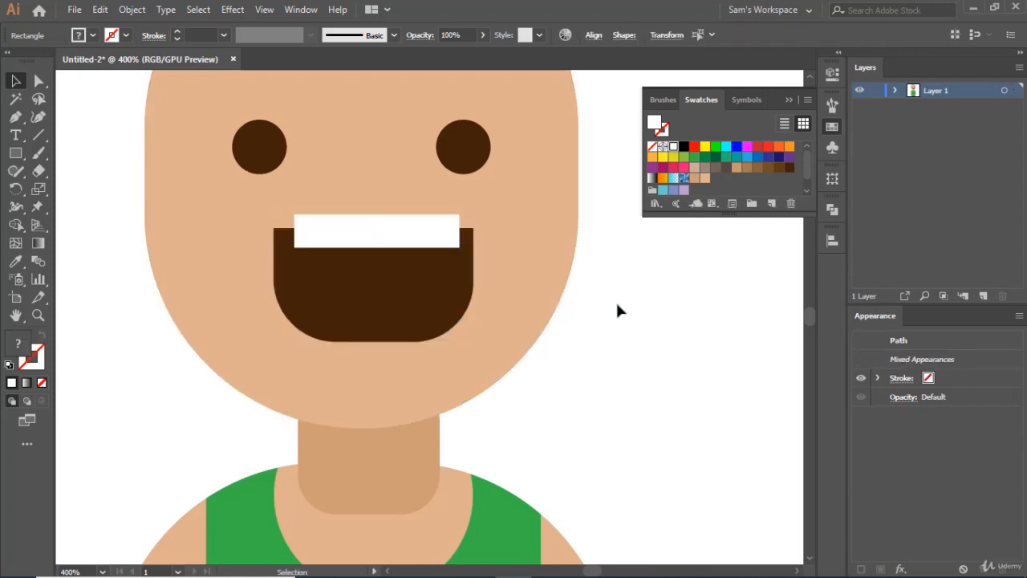
# Draw a tongue rectangle overlapping the mouth's lower-left part, round its upper-right corner to about 16 px and fill it red
pyautogui.click(16, 154)
pyautogui.moveTo(239, 271); pyautogui.dragTo(421, 362)
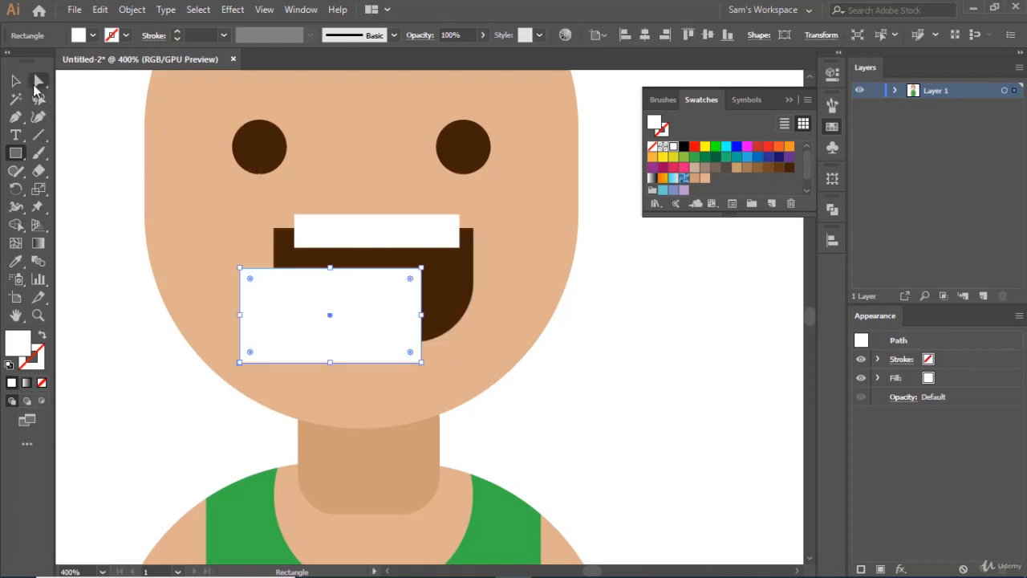
pyautogui.click(37, 84)
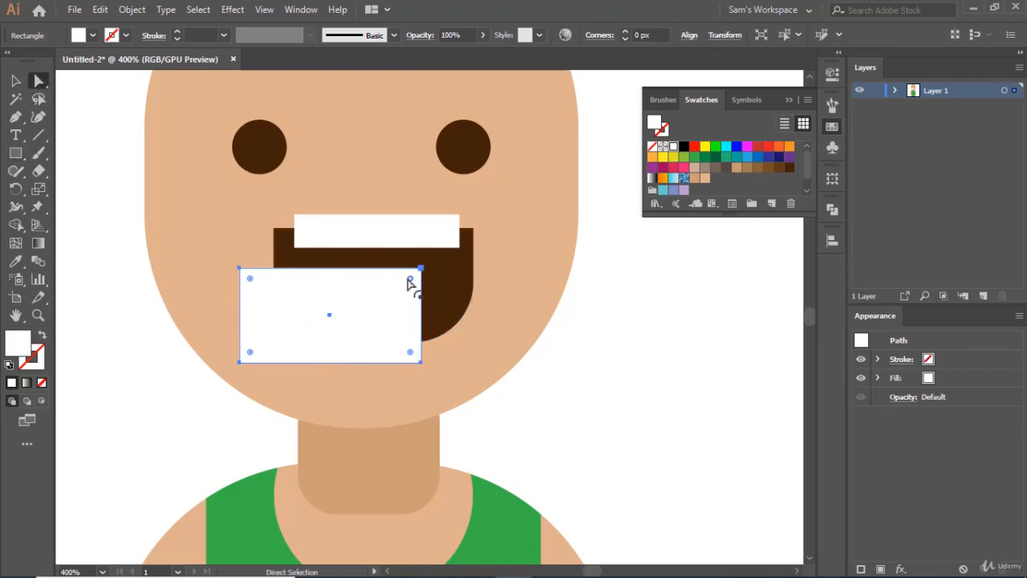
pyautogui.moveTo(410, 279); pyautogui.dragTo(336, 323)
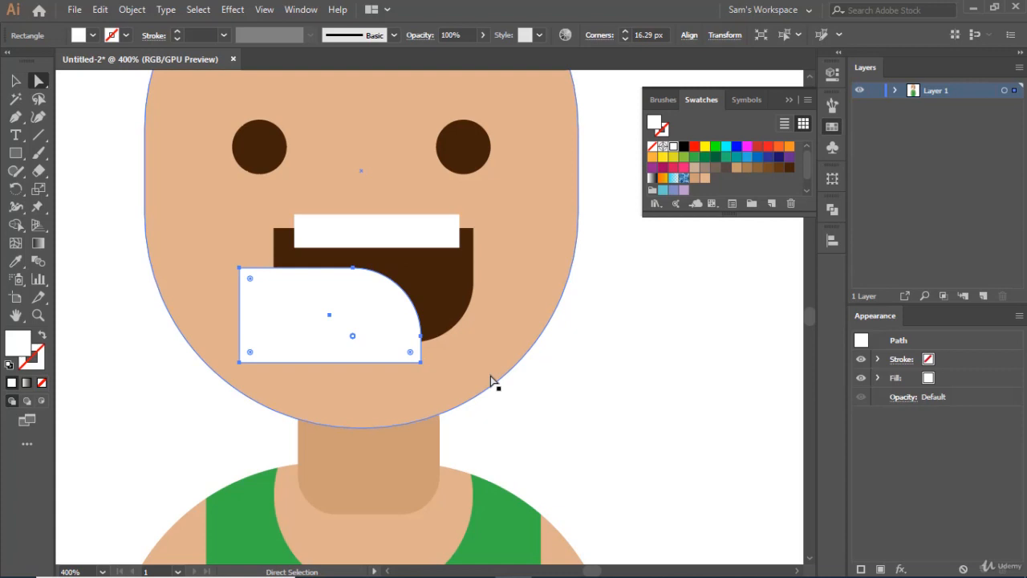
pyautogui.click(756, 146)
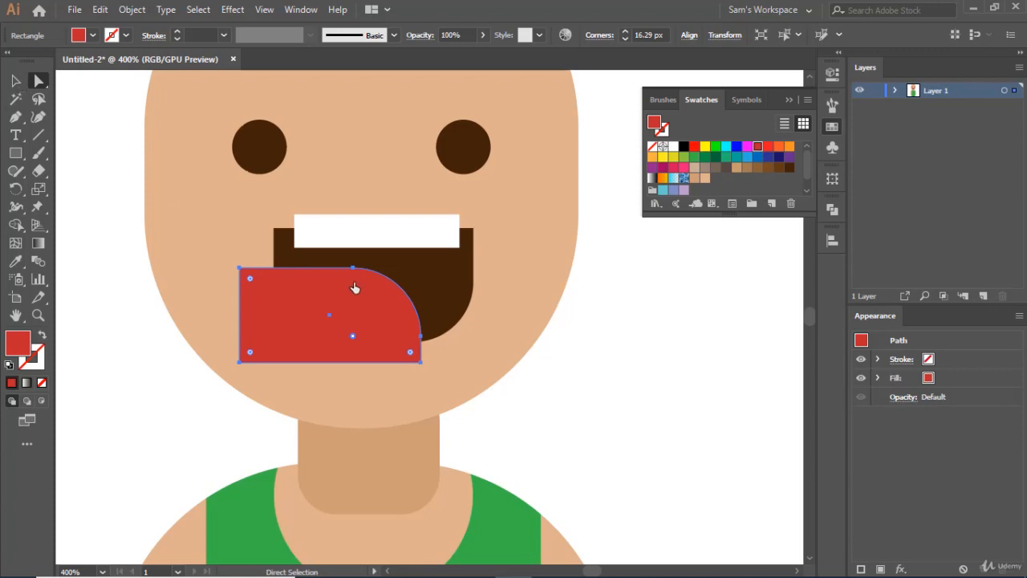
# Divide the overlapping tongue, mouth and teeth shapes with the Pathfinder Divide operation and ungroup the resulting pieces
pyautogui.click(16, 80)
pyautogui.keyDown('shift'); pyautogui.click(432, 252); pyautogui.keyUp('shift')
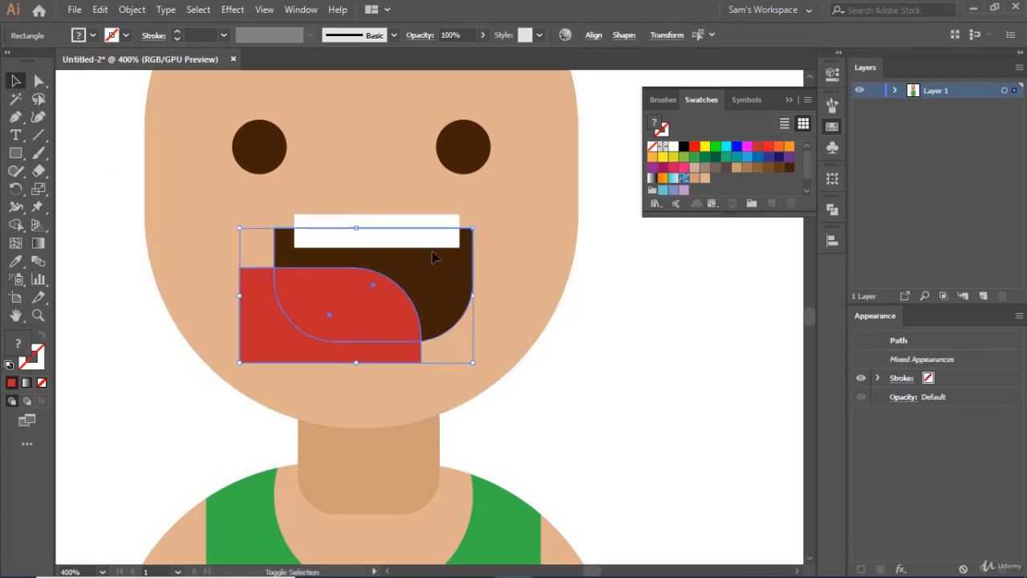
pyautogui.keyDown('shift'); pyautogui.click(431, 238); pyautogui.keyUp('shift')
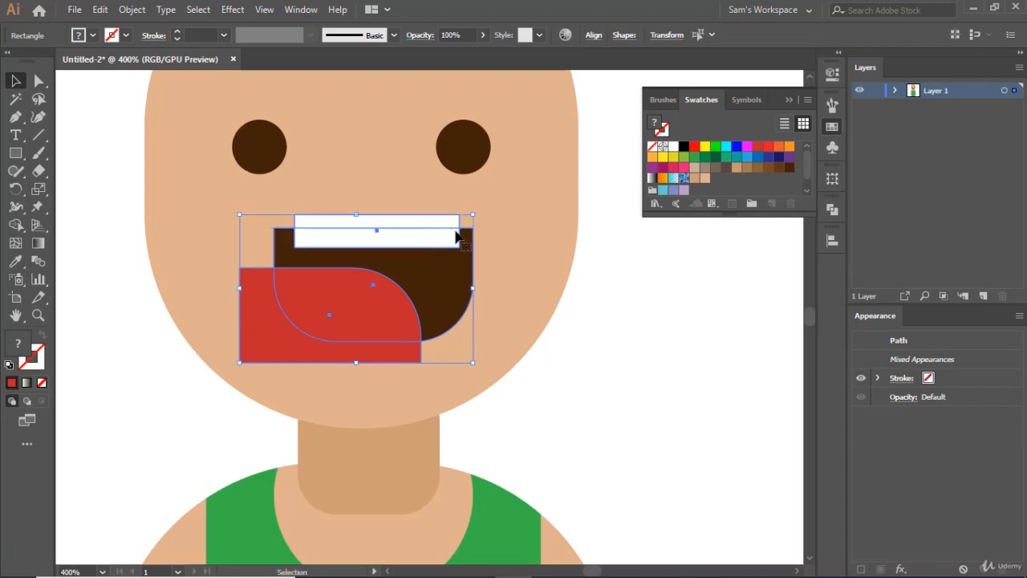
pyautogui.click(833, 211)
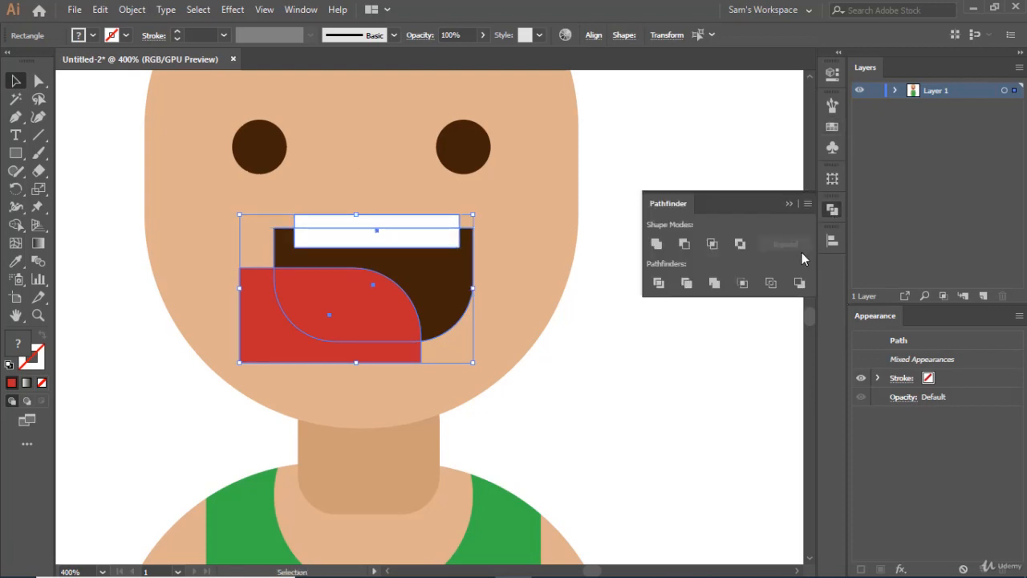
pyautogui.click(650, 288)
pyautogui.click(686, 381)
pyautogui.click(291, 354)
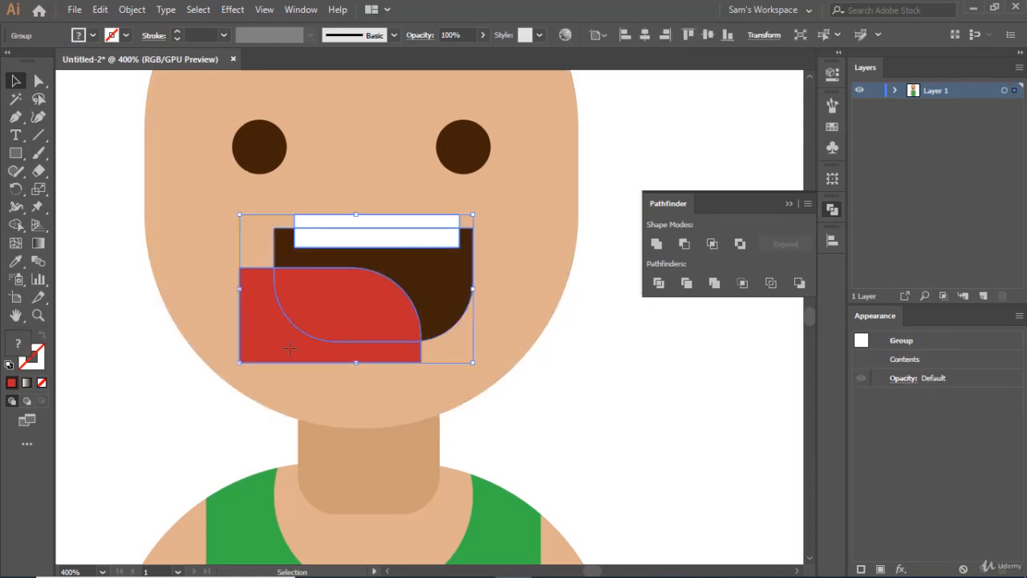
pyautogui.rightClick(289, 349)
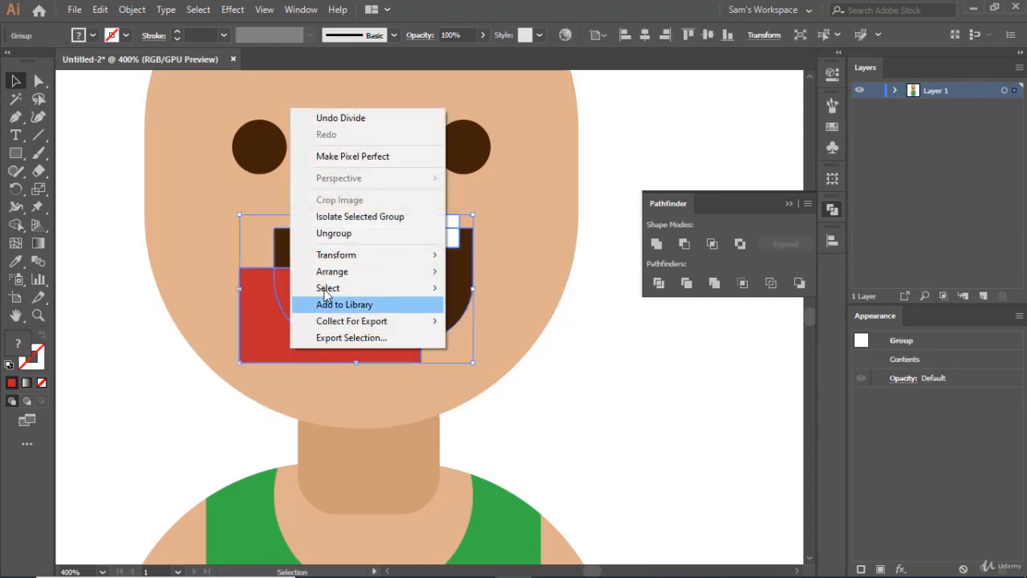
pyautogui.click(353, 233)
pyautogui.click(745, 428)
# Delete the red tongue piece and the white teeth piece that extend outside the mouth
pyautogui.click(278, 355)
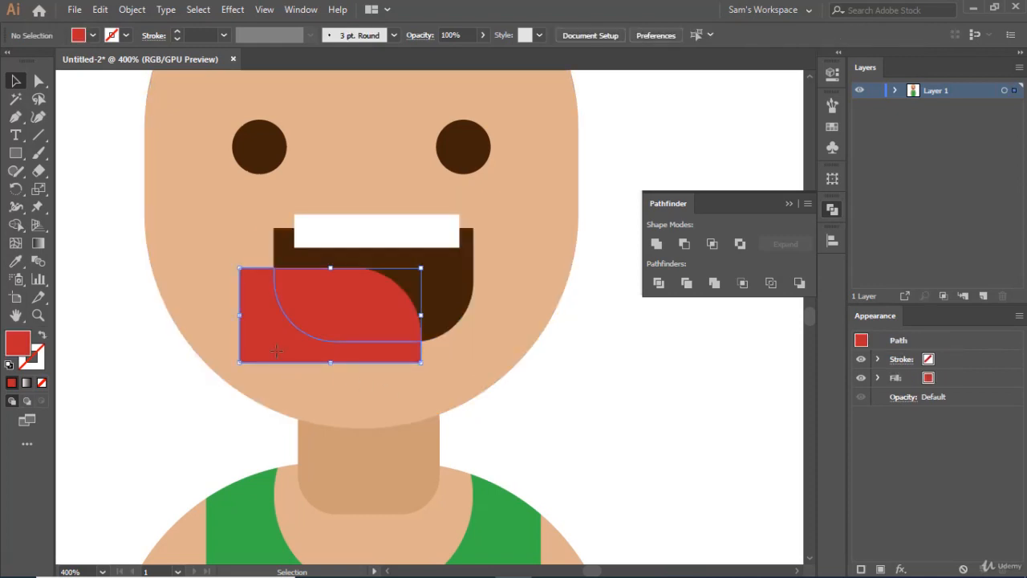
pyautogui.press('Delete')
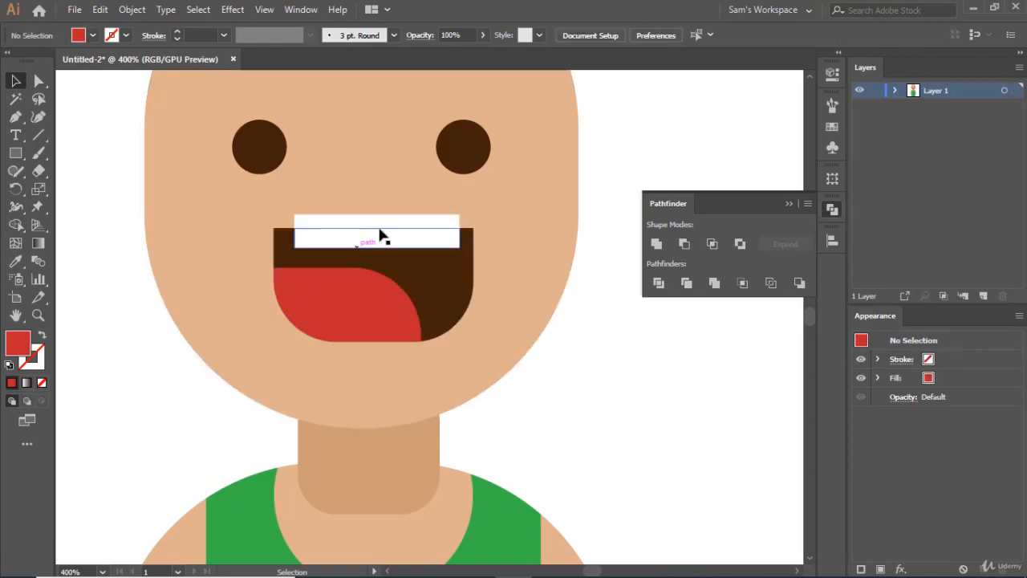
pyautogui.click(401, 220)
pyautogui.press('Delete')
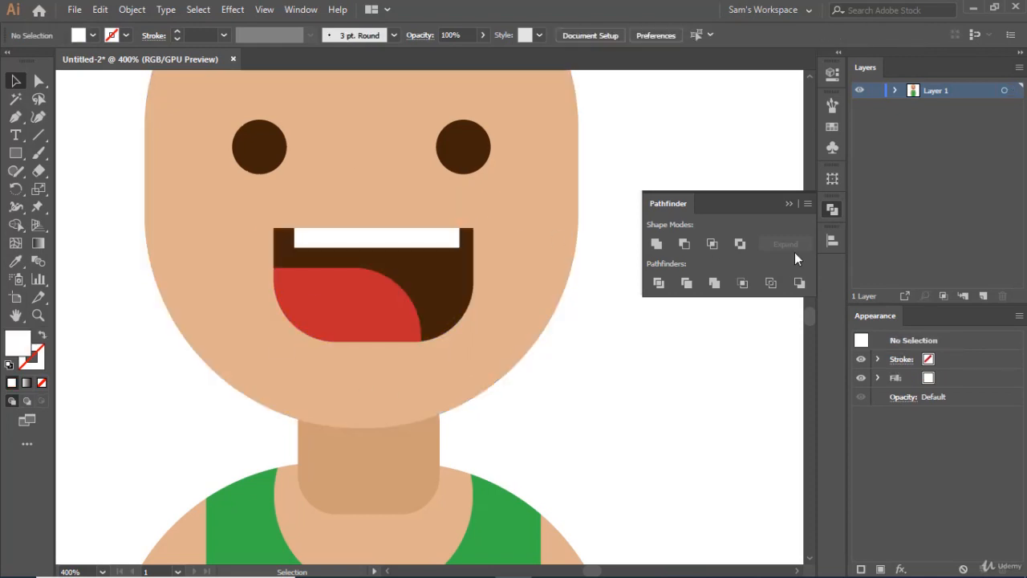
# Draw a wide white rectangle across the full width of the head, covering the lower part of both eyes
pyautogui.scroll(4, 730, 374)
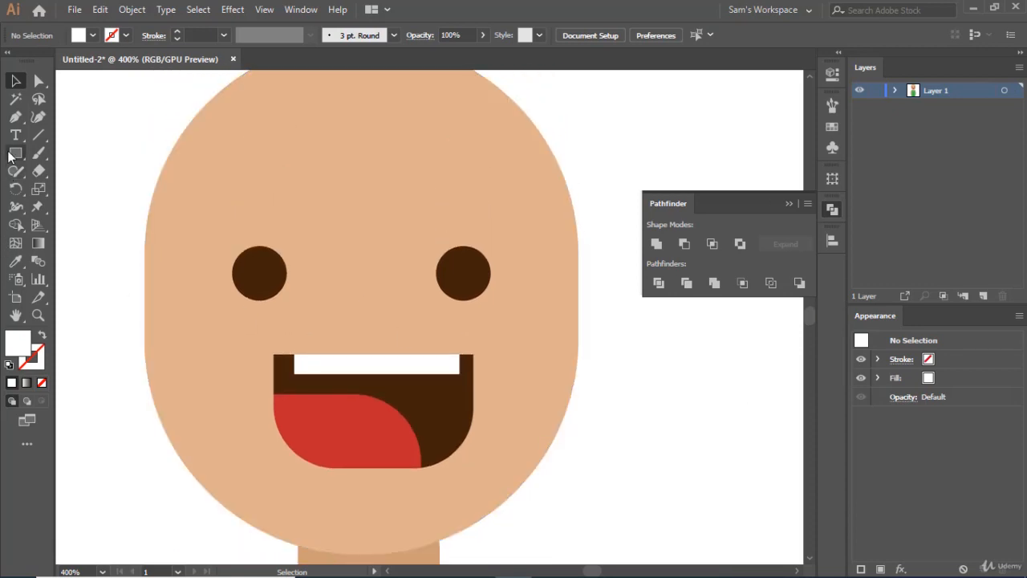
pyautogui.moveTo(8, 152); pyautogui.dragTo(95, 159)
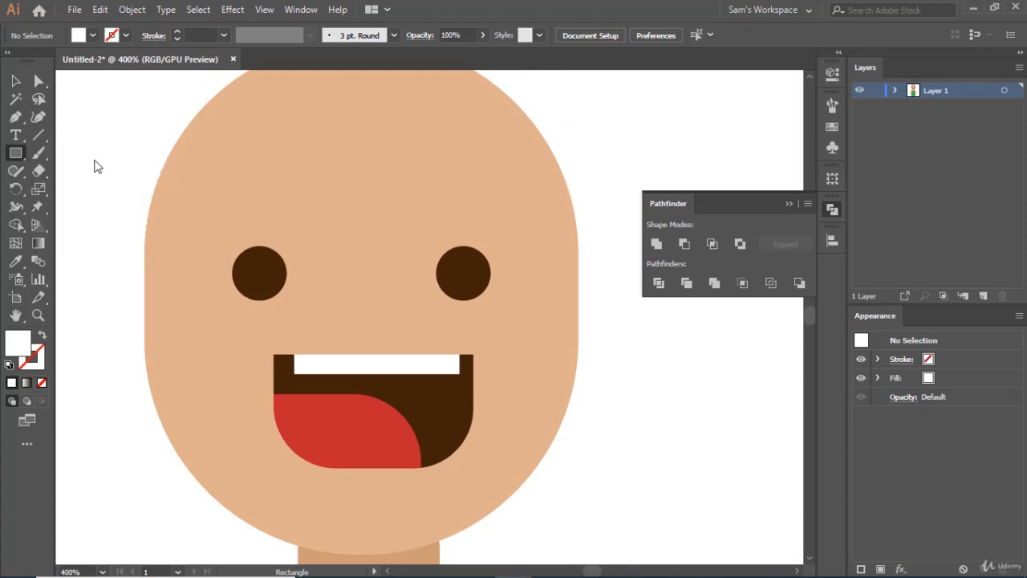
pyautogui.moveTo(121, 264); pyautogui.dragTo(622, 318)
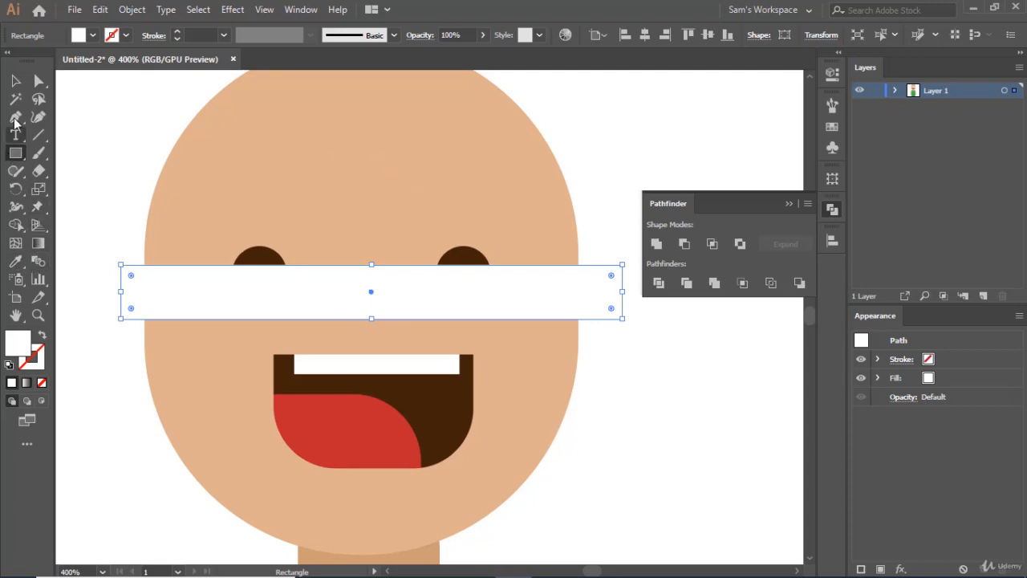
# Fill the wide rectangle with the darker skin-tone swatch, round its corners to about 6.5 px and centre it horizontally on the head
pyautogui.click(15, 80)
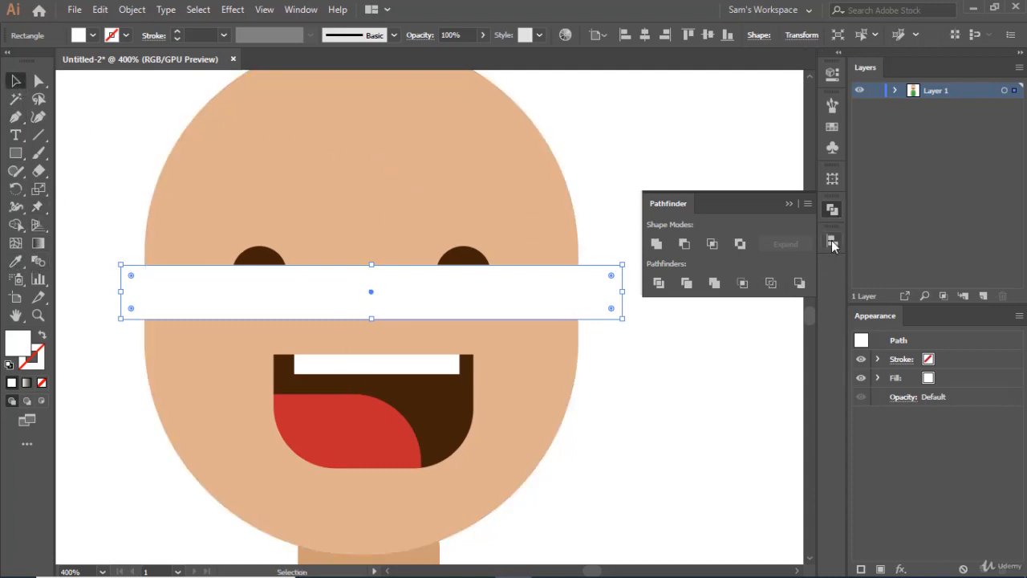
pyautogui.click(832, 129)
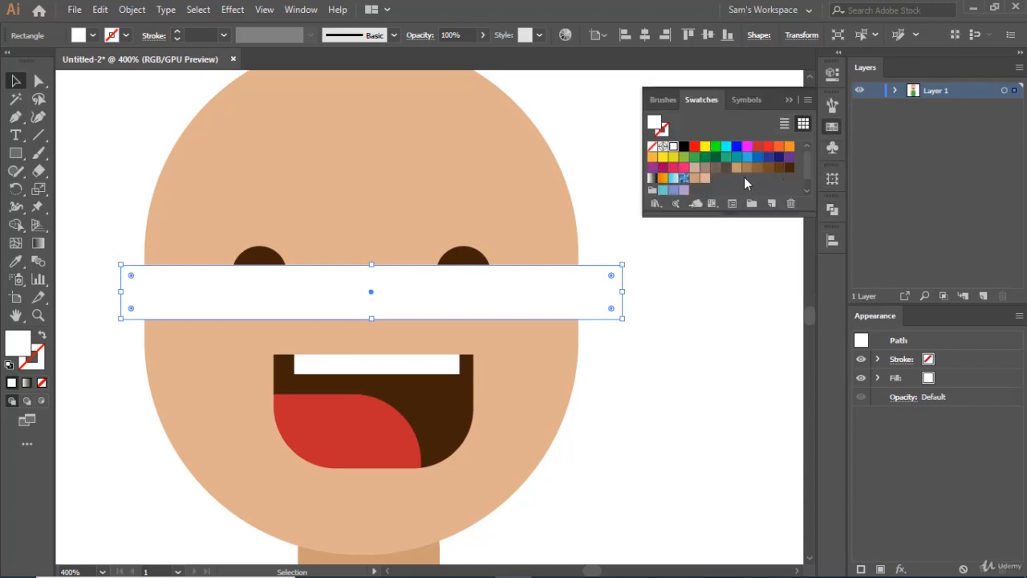
pyautogui.click(695, 179)
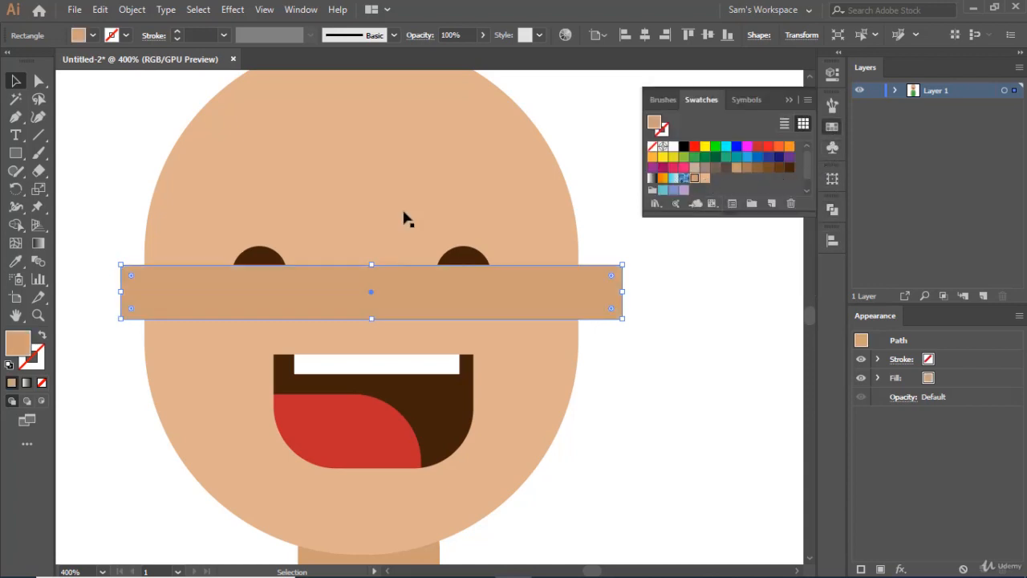
pyautogui.click(46, 78)
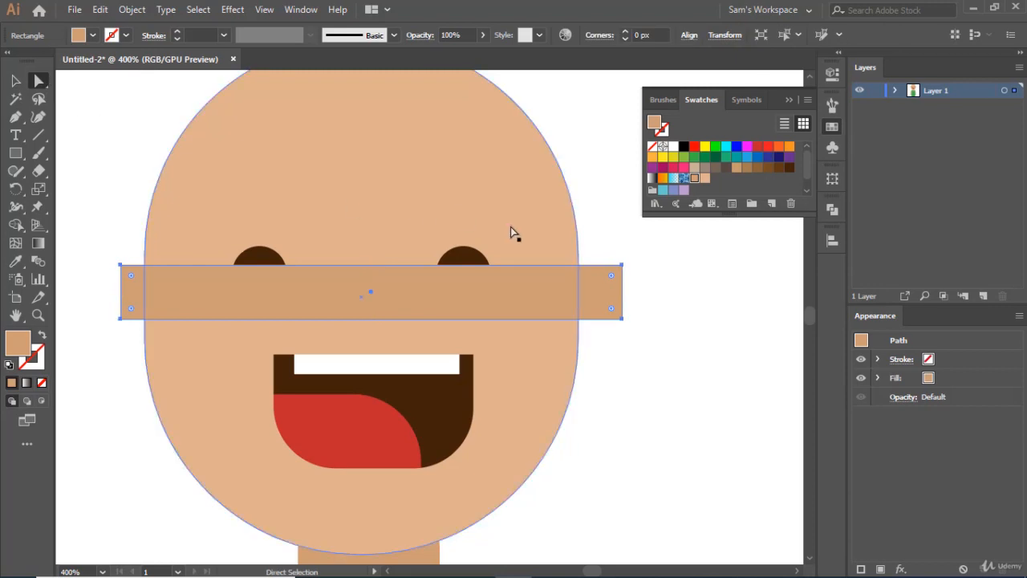
pyautogui.moveTo(553, 295)
pyautogui.mouseDown()
pyautogui.moveTo(524, 285)
pyautogui.moveTo(569, 294)
pyautogui.moveTo(560, 299)
pyautogui.moveTo(591, 287)
pyautogui.moveTo(520, 296)
pyautogui.moveTo(540, 294)
pyautogui.mouseUp()
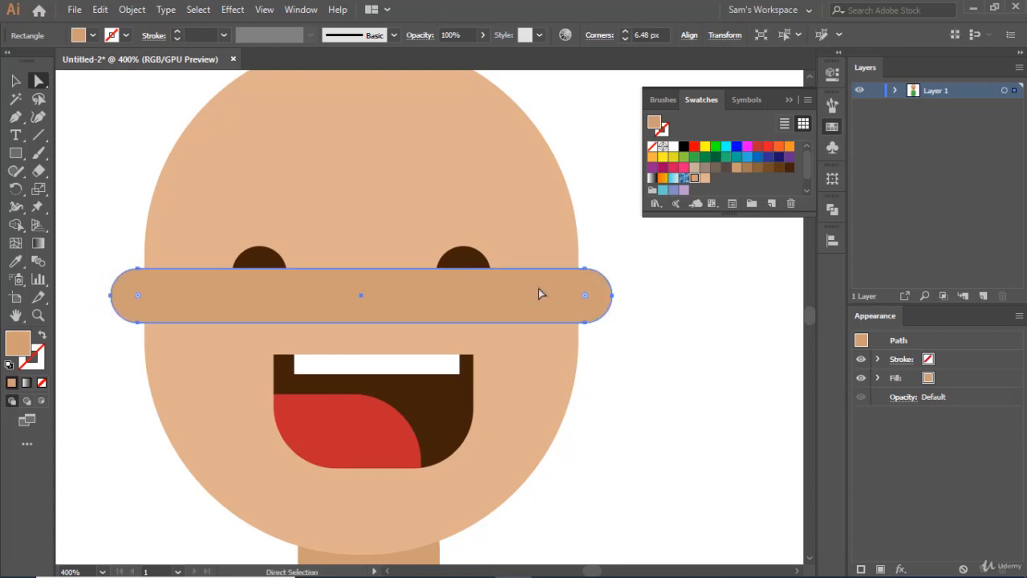
# Send the rounded skin-toned bar to the back so its ends form ears behind the head
pyautogui.rightClick(504, 298)
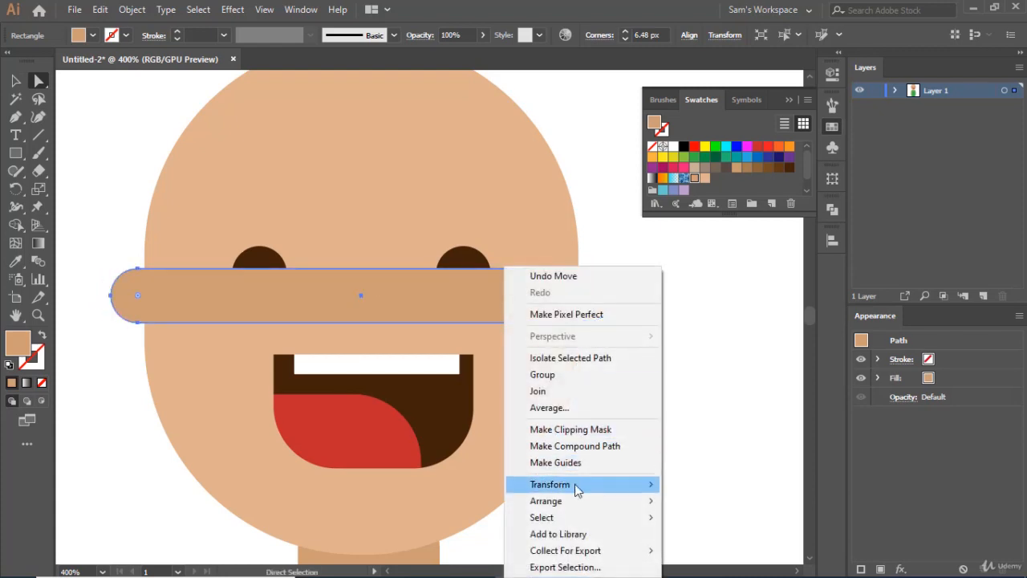
pyautogui.moveTo(576, 512)
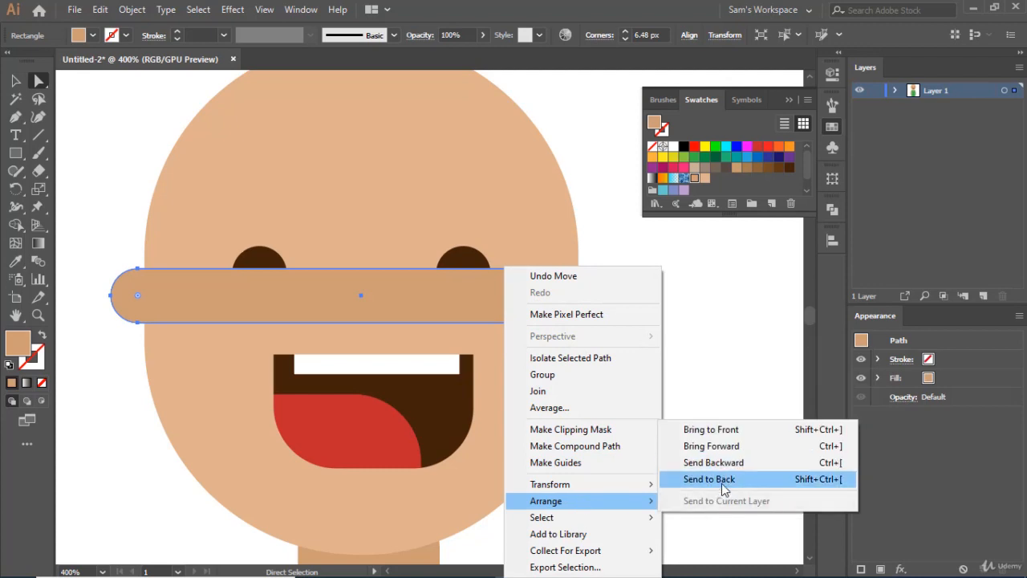
pyautogui.click(721, 482)
pyautogui.click(677, 356)
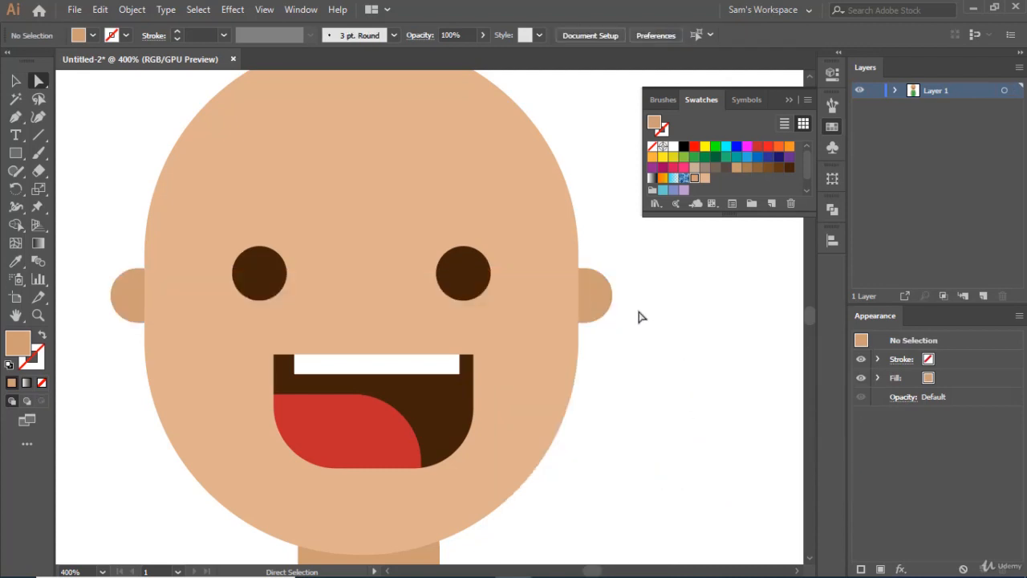
# Draw a wide hair rectangle over the top of the head, fill it dark brown and round all corners to about 17 px
pyautogui.scroll(5, 640, 317)
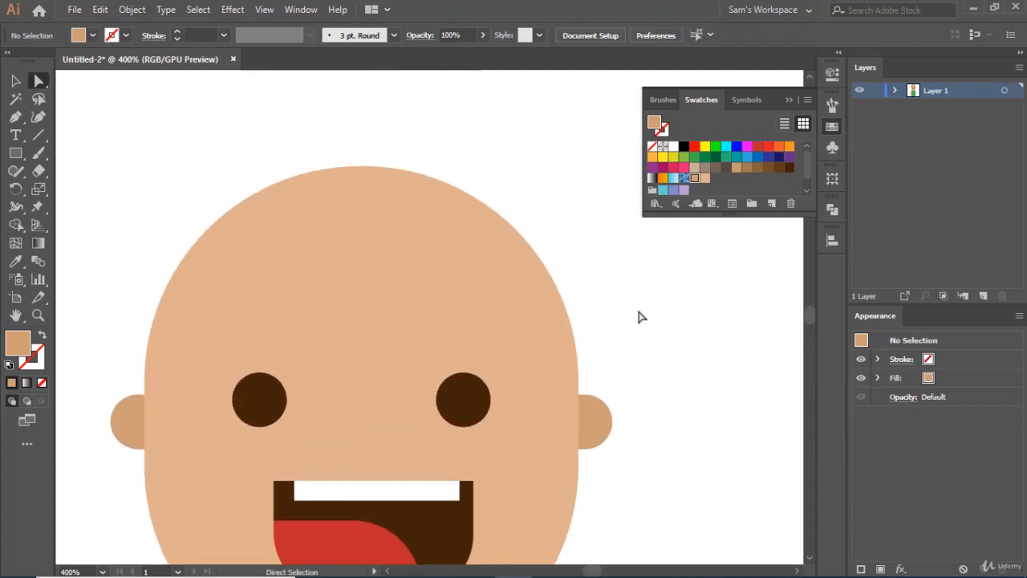
pyautogui.click(15, 153)
pyautogui.moveTo(128, 166); pyautogui.dragTo(591, 311)
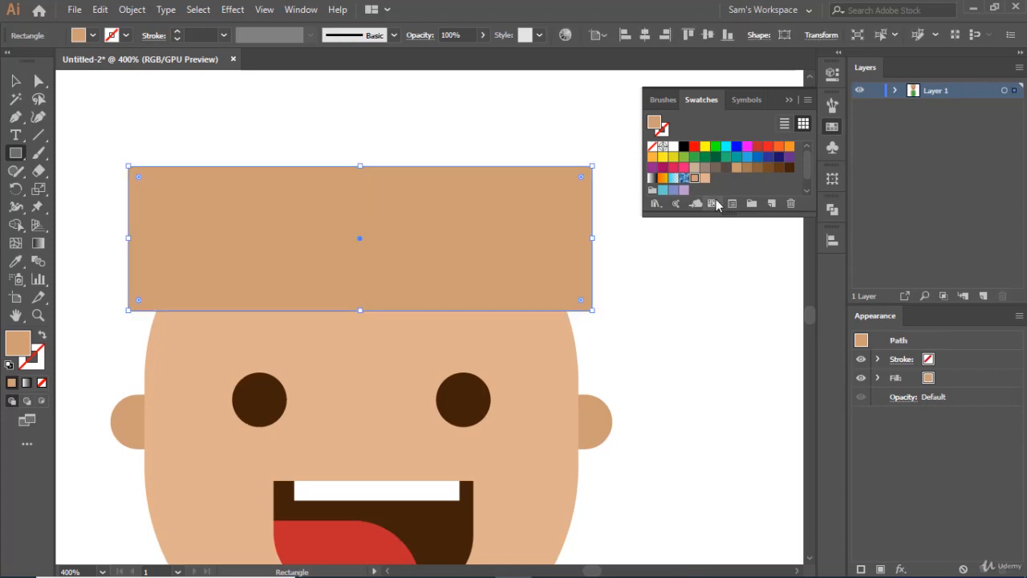
pyautogui.click(786, 170)
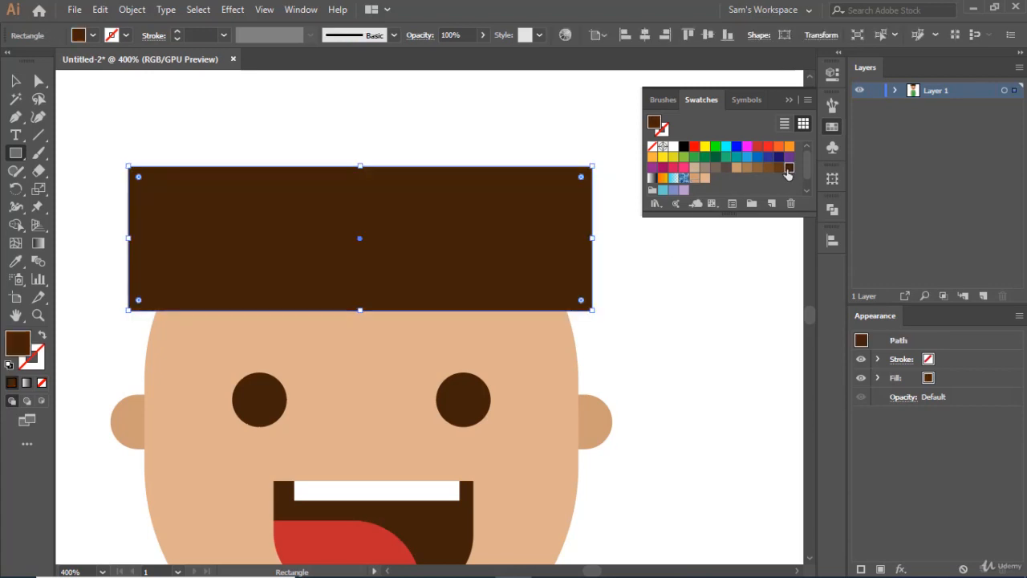
pyautogui.click(39, 80)
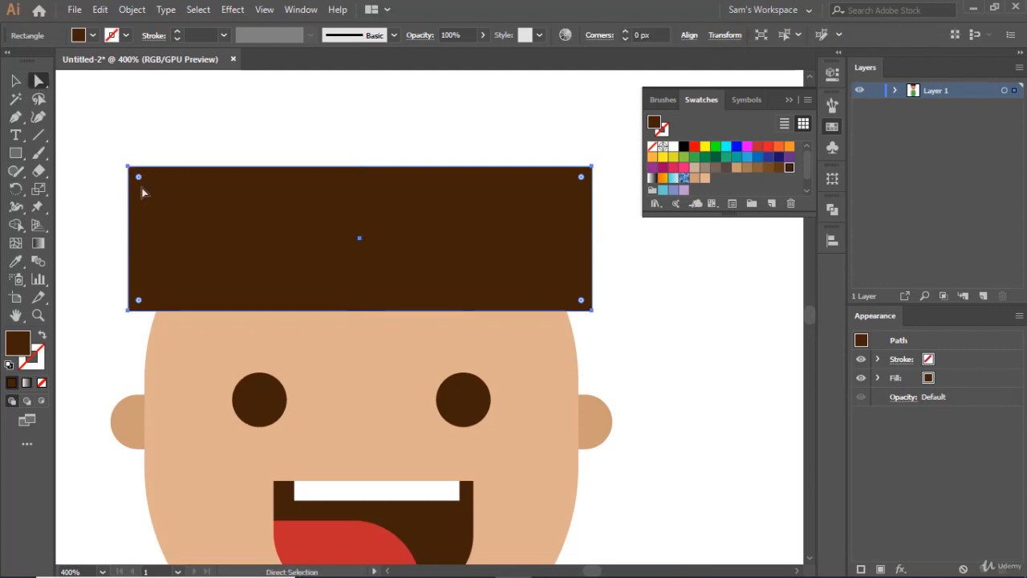
pyautogui.moveTo(139, 178); pyautogui.dragTo(231, 207)
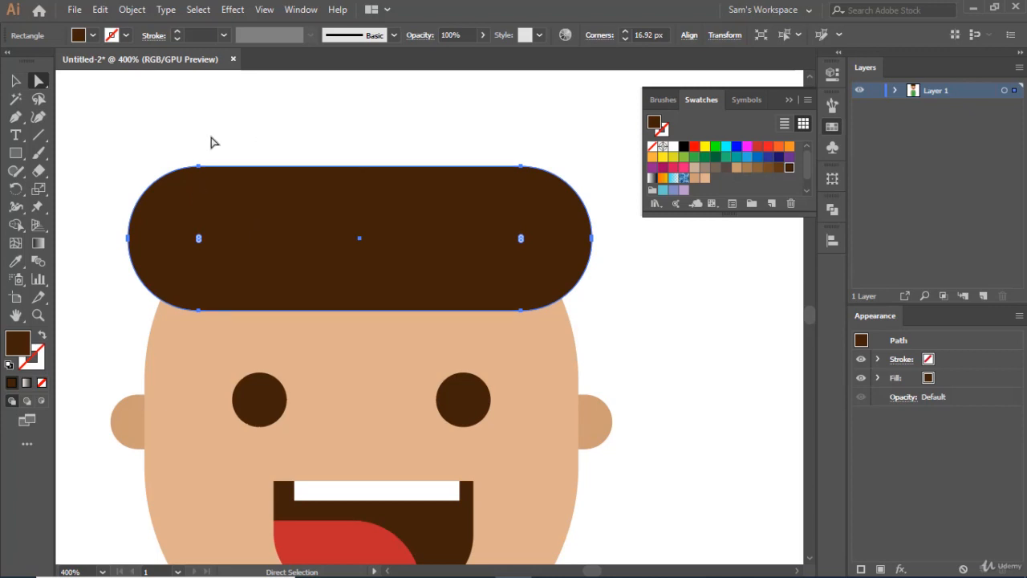
# Draw a tall dark brown rectangle rising from the hair's right end and round only its upper-right corner to about 22.7 px
pyautogui.click(17, 154)
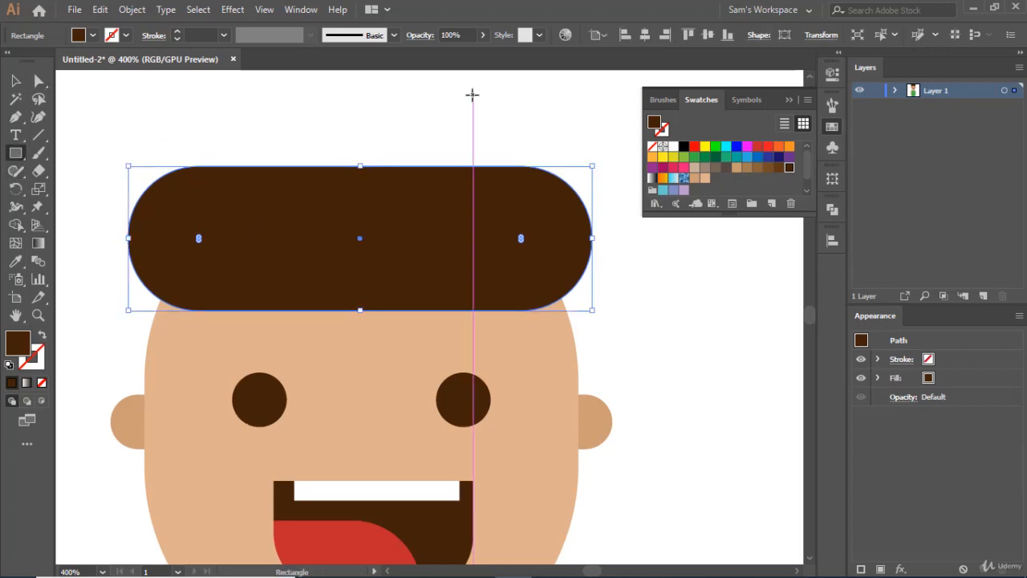
pyautogui.moveTo(469, 80); pyautogui.dragTo(591, 263)
pyautogui.click(39, 80)
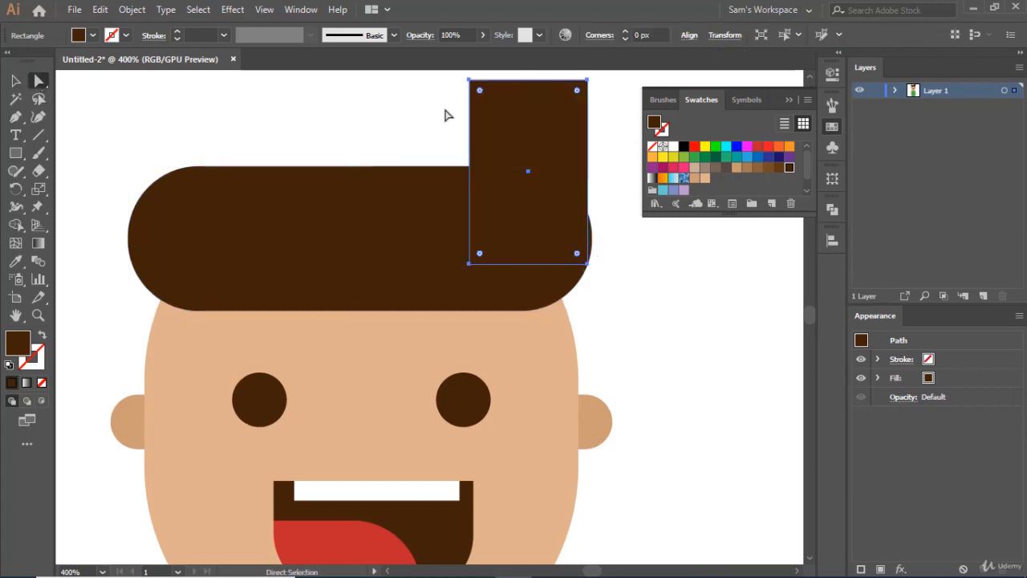
pyautogui.moveTo(577, 90); pyautogui.dragTo(557, 109)
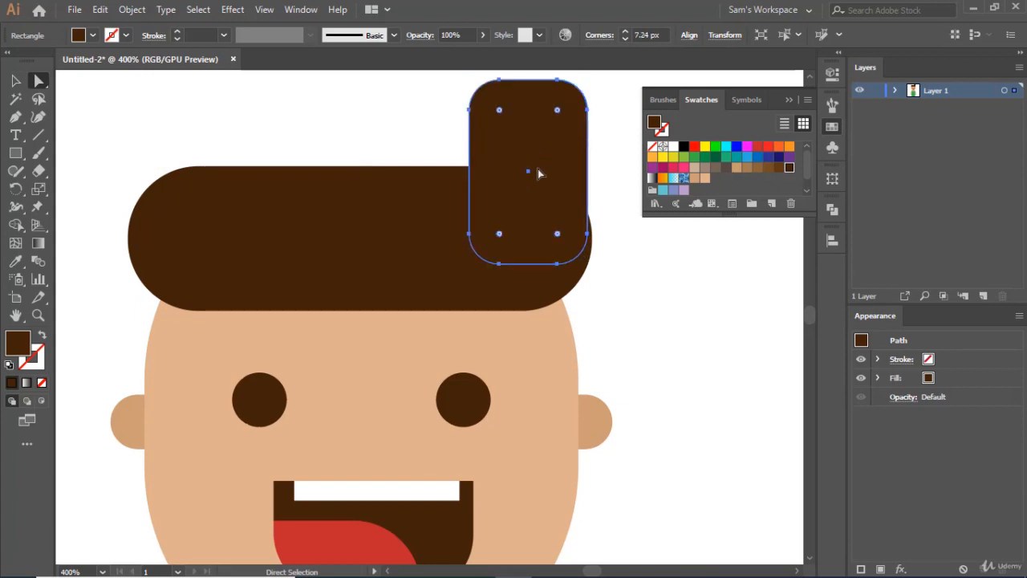
pyautogui.hotkey('ctrl', 'z')
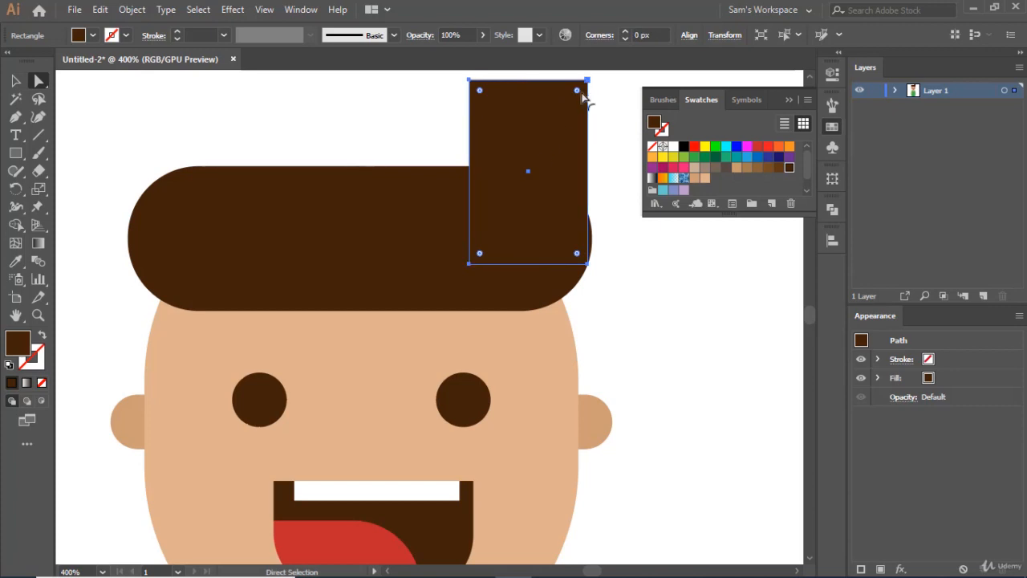
pyautogui.moveTo(580, 94); pyautogui.dragTo(477, 165)
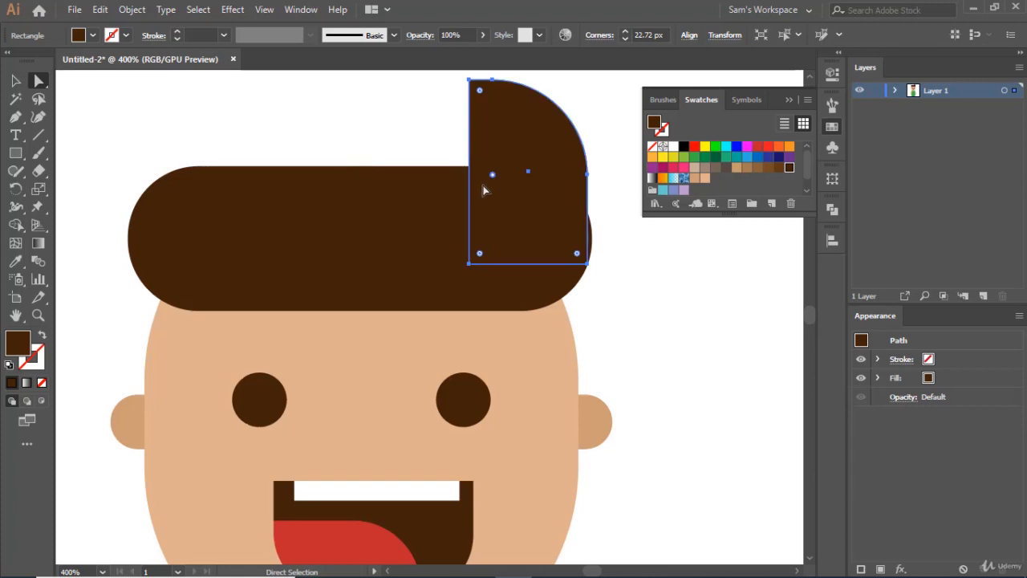
# Nudge the tall hair tuft slightly up and right until its right edge lines up with the hair's right end
pyautogui.press('Right')
pyautogui.press('Right')
pyautogui.press('Right')
pyautogui.press('Right')
pyautogui.press('Left')
pyautogui.press('Left')
pyautogui.press('Left')
pyautogui.press('Left')
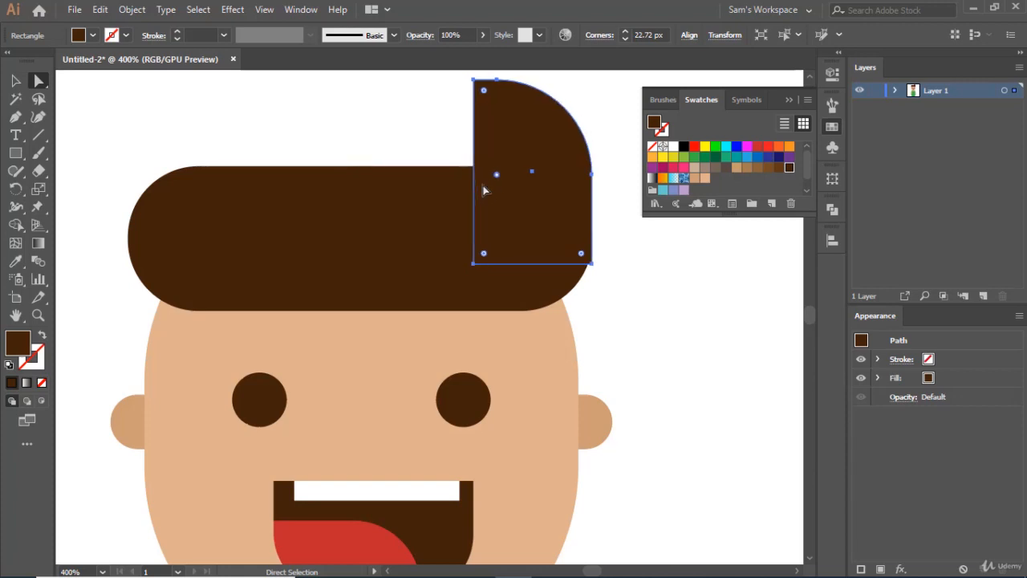
pyautogui.press('Right')
pyautogui.press('Right')
pyautogui.press('Up')
pyautogui.press('Up')
pyautogui.press('Up')
pyautogui.press('Up')
pyautogui.press('Left')
pyautogui.press('Left')
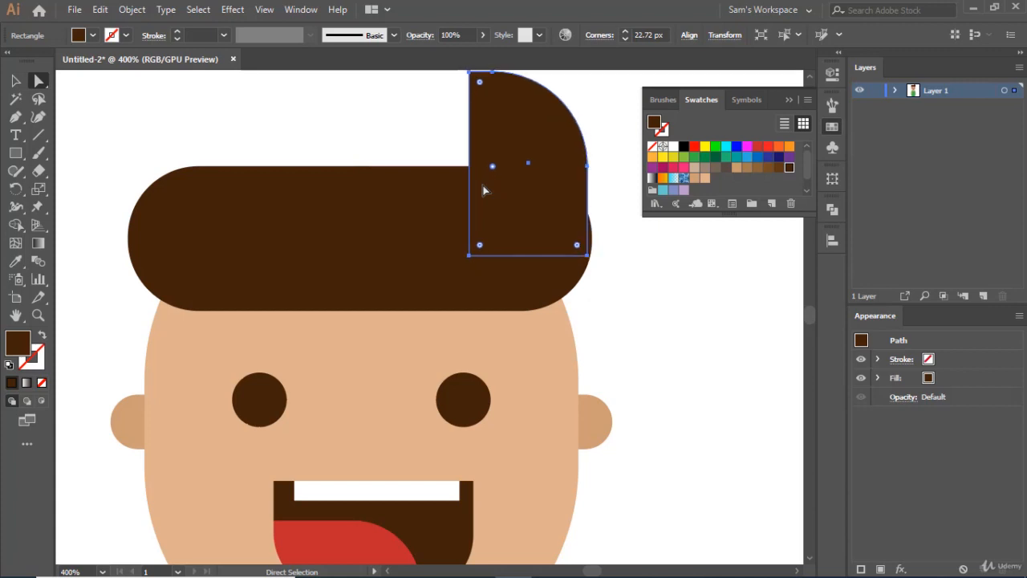
pyautogui.press('Right')
pyautogui.press('Right')
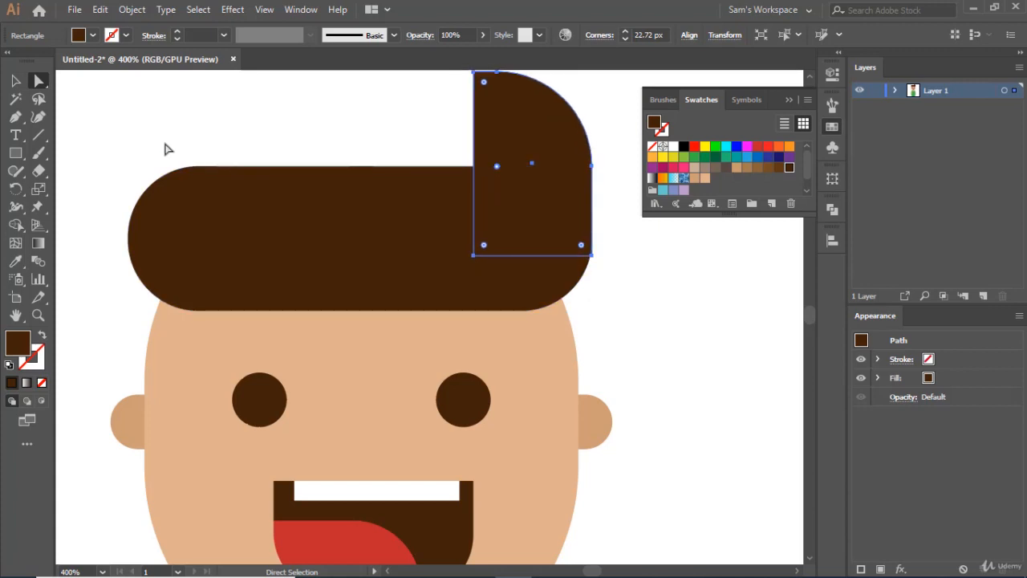
# Merge the hair tuft and the wide rounded hair shape into one with the Pathfinder Unite operation
pyautogui.click(18, 78)
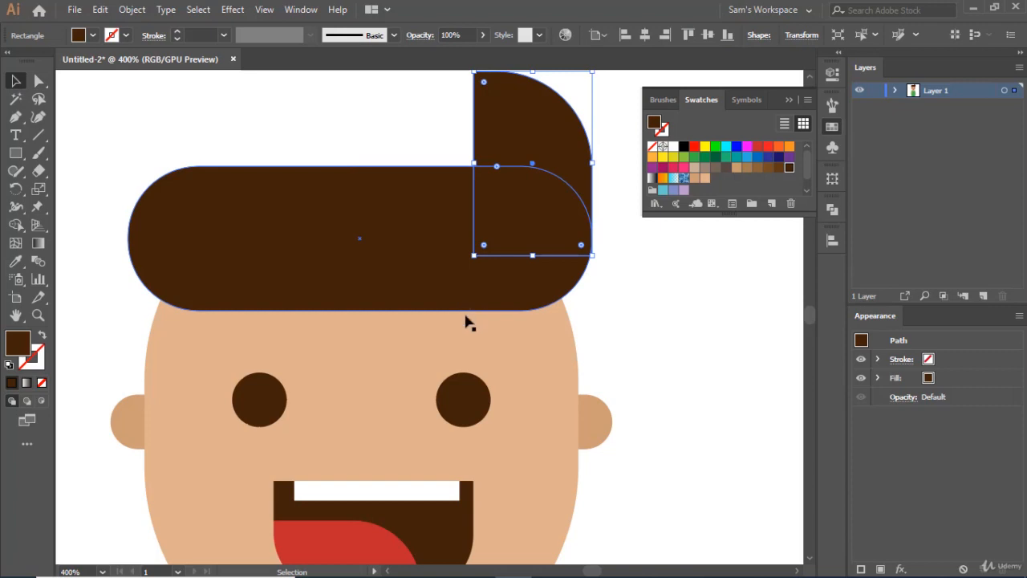
pyautogui.keyDown('shift'); pyautogui.click(287, 214); pyautogui.keyUp('shift')
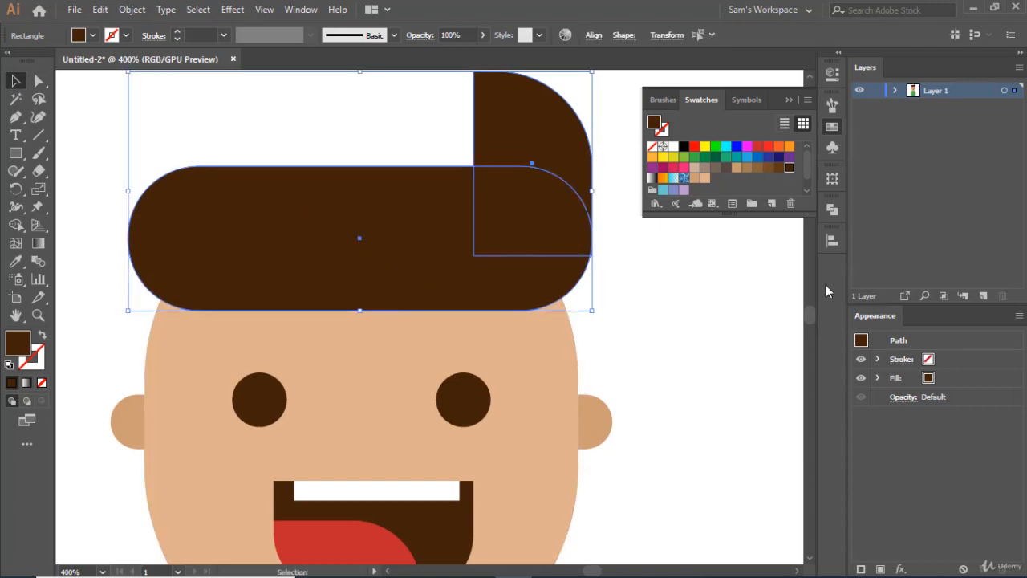
pyautogui.click(834, 211)
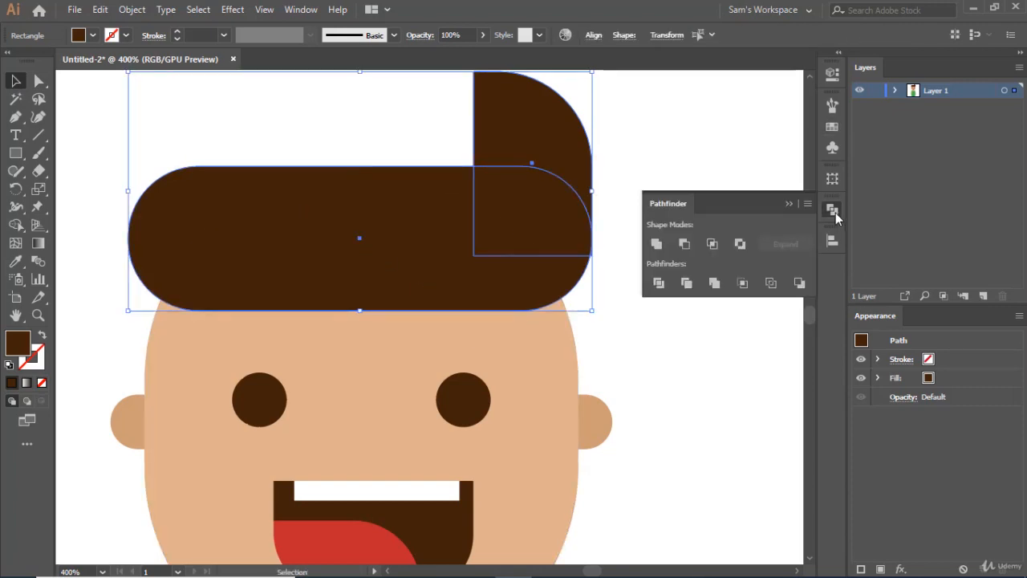
pyautogui.click(658, 245)
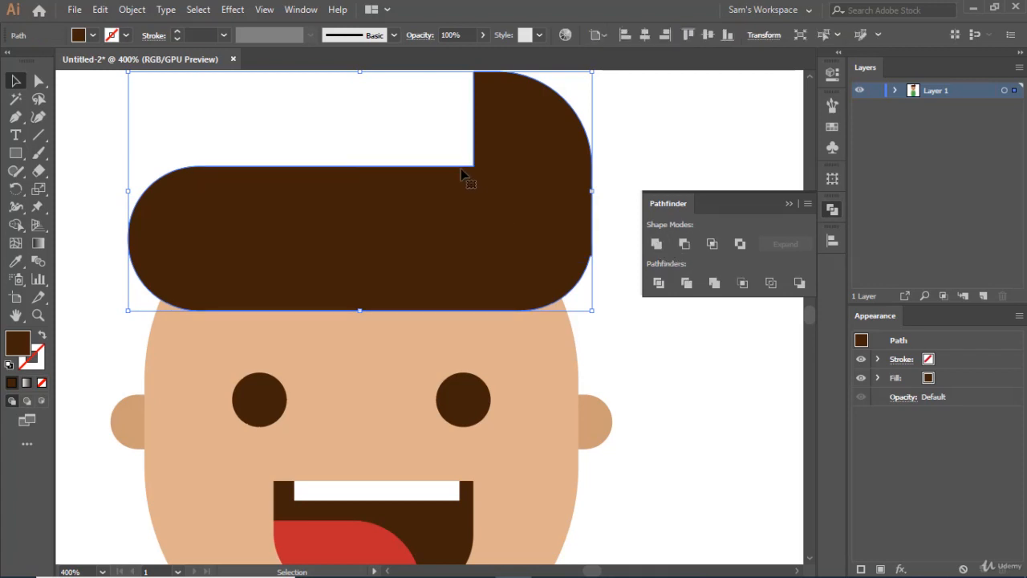
# Round the inner corner between the tuft and the flat hair top to about 10.6 px
pyautogui.click(40, 81)
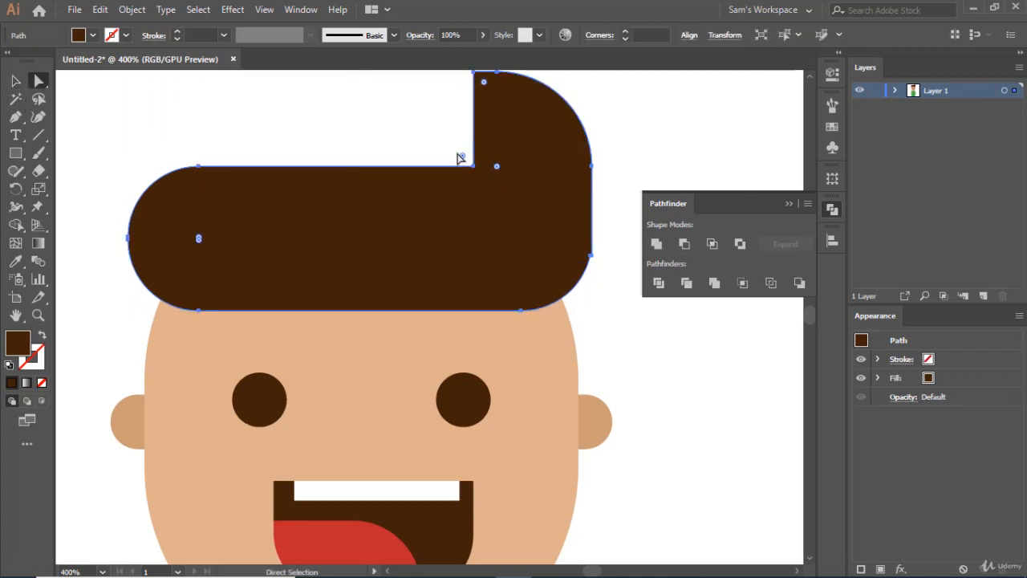
pyautogui.moveTo(462, 155); pyautogui.dragTo(423, 131)
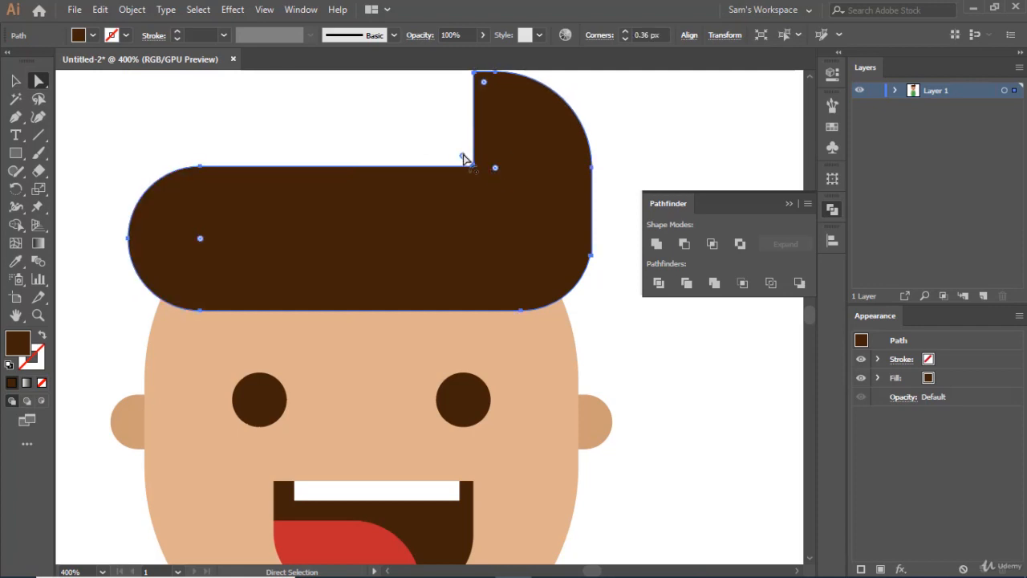
pyautogui.doubleClick(463, 155)
pyautogui.click(574, 336)
pyautogui.moveTo(463, 157); pyautogui.dragTo(427, 126)
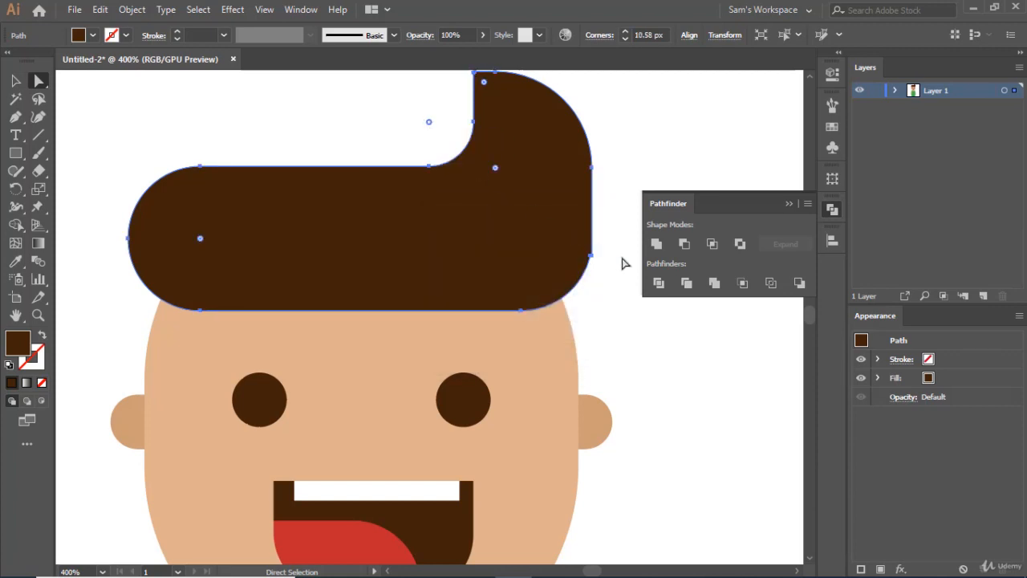
# Select all of the character's shapes, from hair to body, and group them
pyautogui.scroll(-1, 623, 261)
pyautogui.scroll(-2, 624, 262)
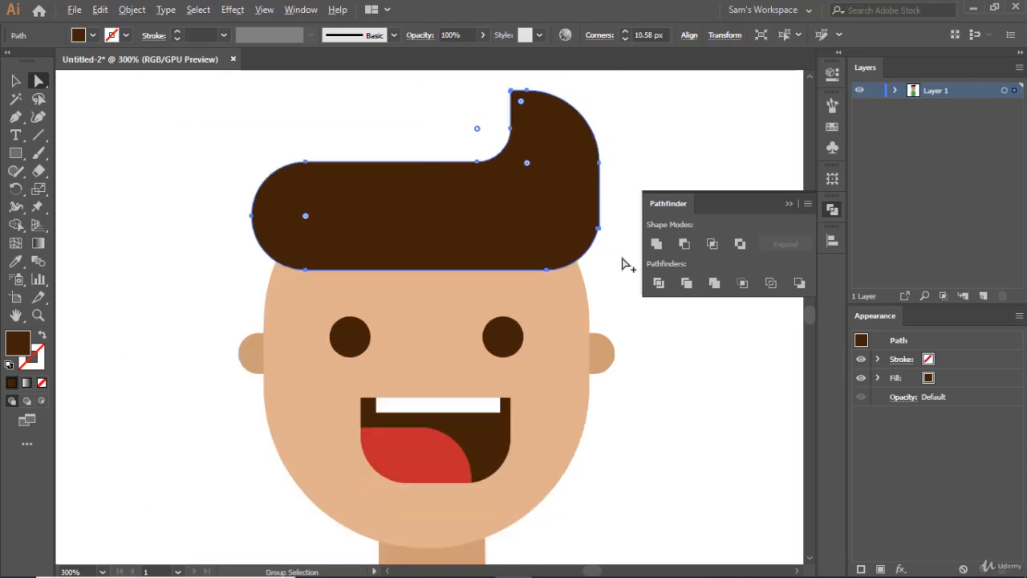
pyautogui.scroll(-1, 603, 519)
pyautogui.scroll(-2, 598, 511)
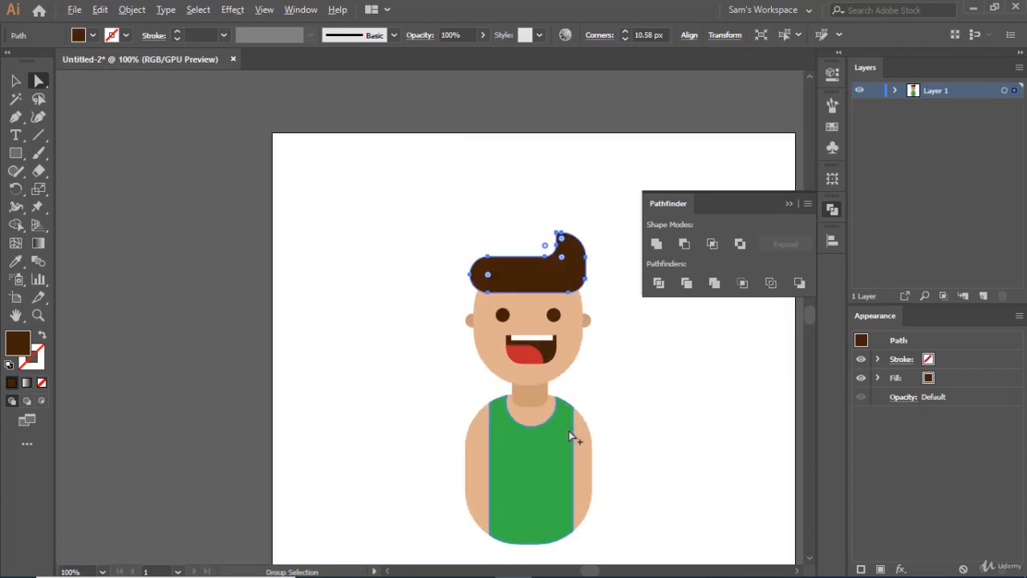
pyautogui.scroll(-1, 809, 506)
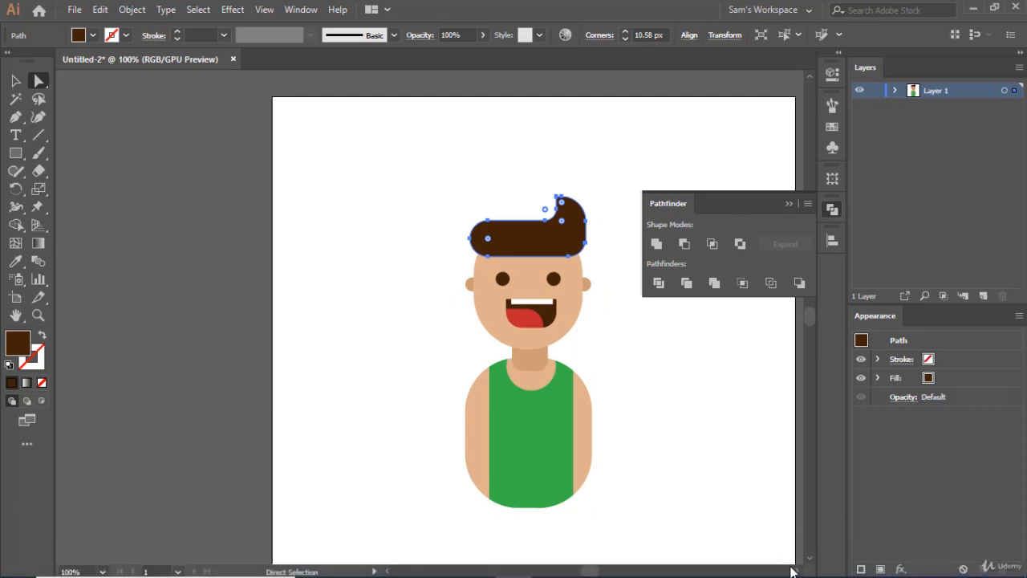
pyautogui.hscroll(3, 793, 571)
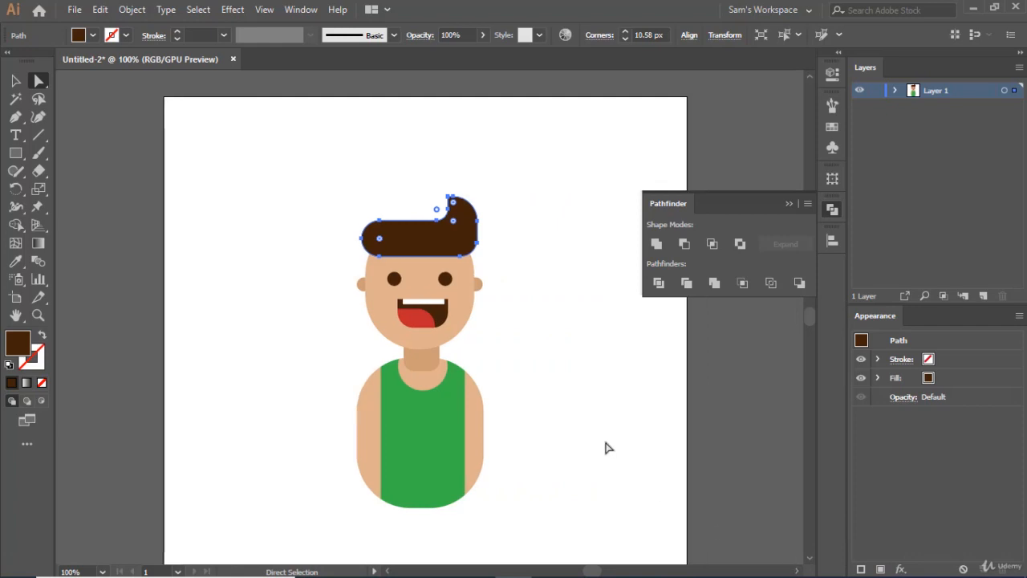
pyautogui.scroll(-1, 530, 405)
pyautogui.click(546, 386)
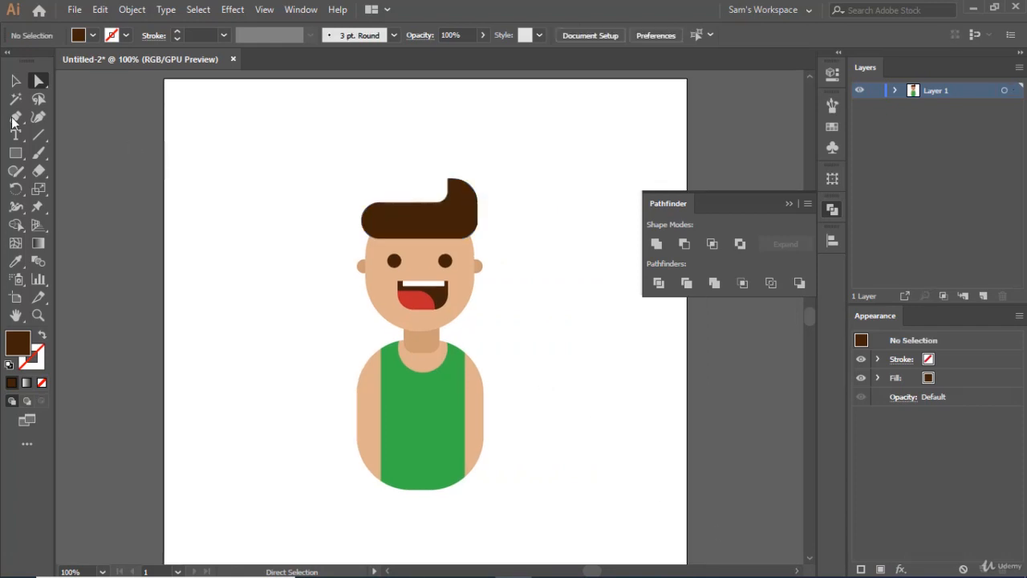
pyautogui.click(13, 83)
pyautogui.moveTo(313, 150); pyautogui.dragTo(562, 504)
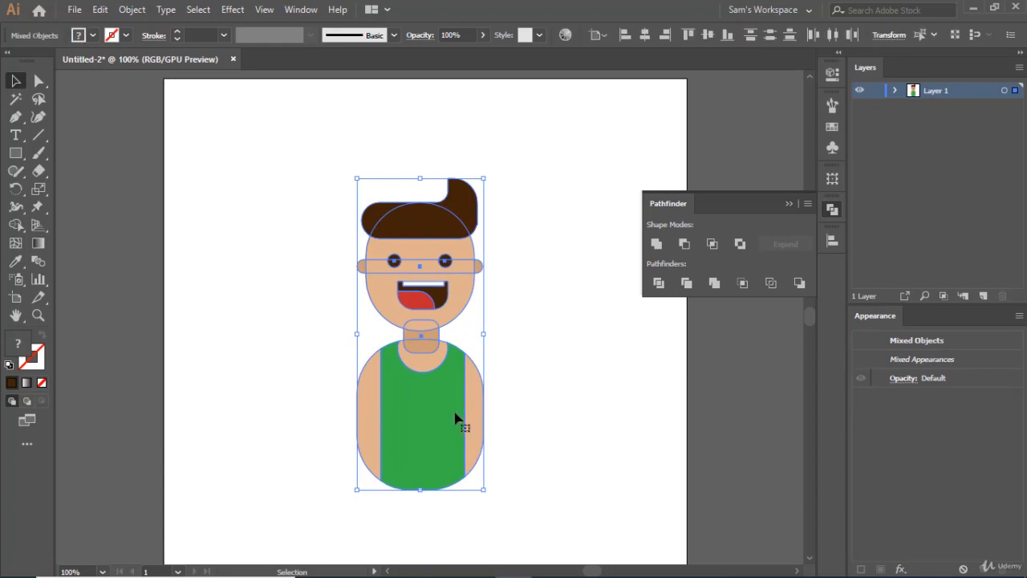
pyautogui.press('a')
pyautogui.hotkey('ctrl', 'g')
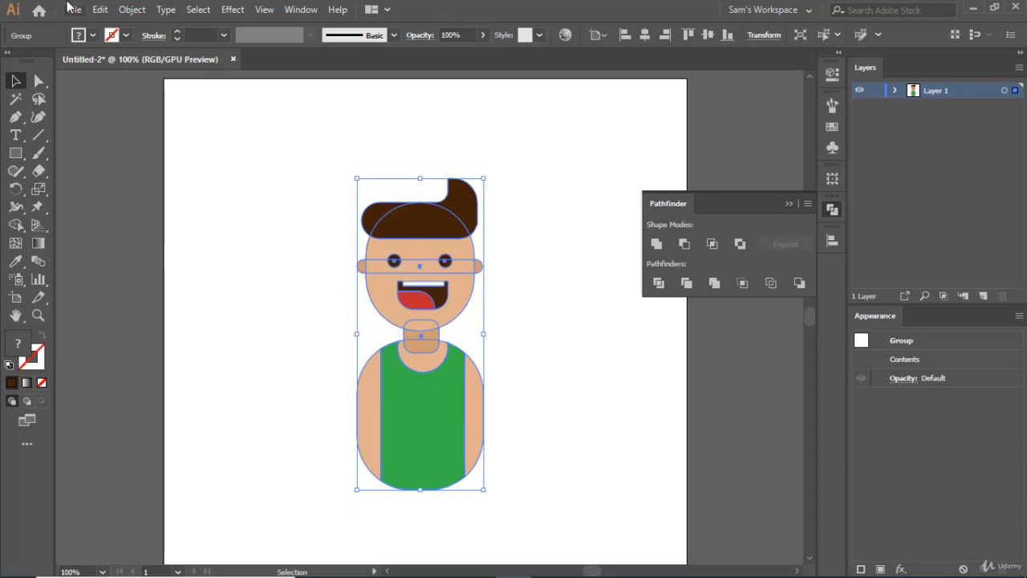
# Paste a copy of the character group directly in front of the original and fill the copy with dark magenta
pyautogui.click(94, 10)
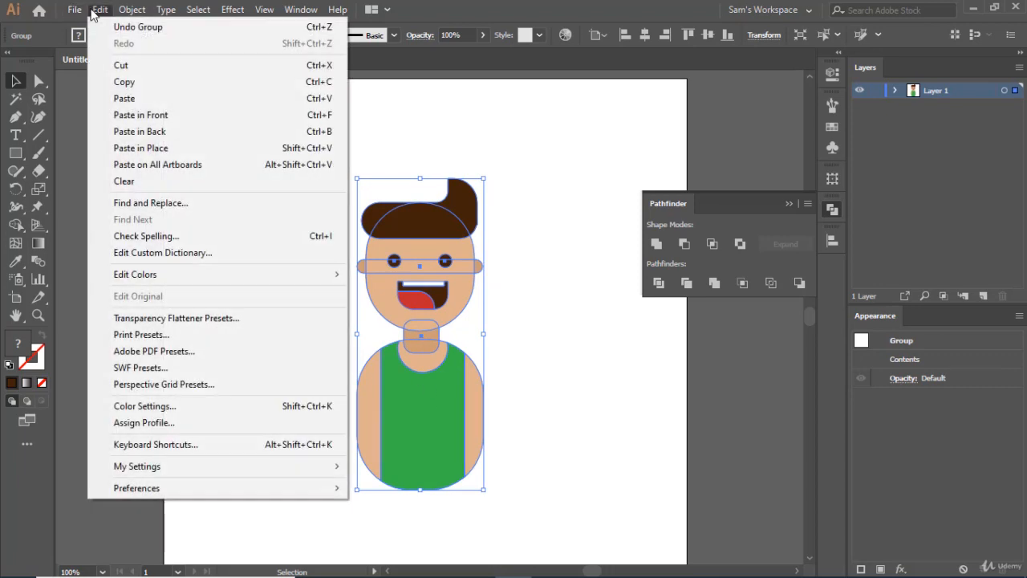
pyautogui.click(126, 83)
pyautogui.click(100, 11)
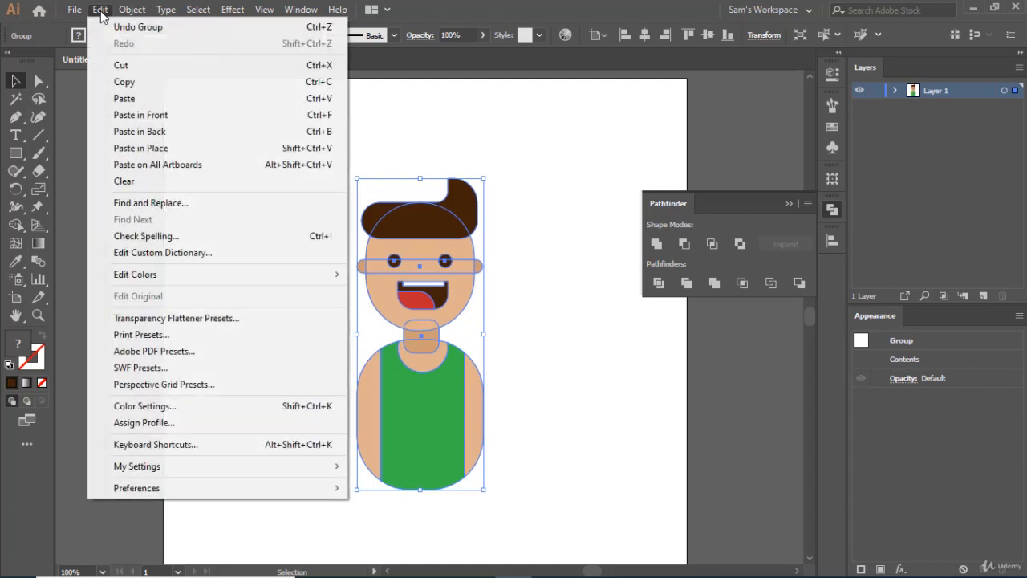
pyautogui.click(158, 115)
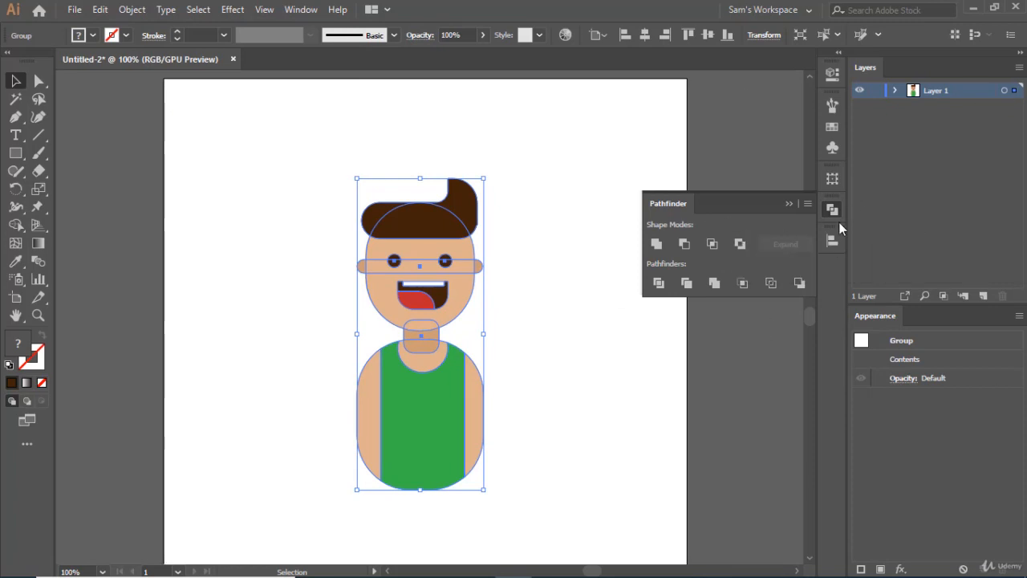
pyautogui.click(833, 129)
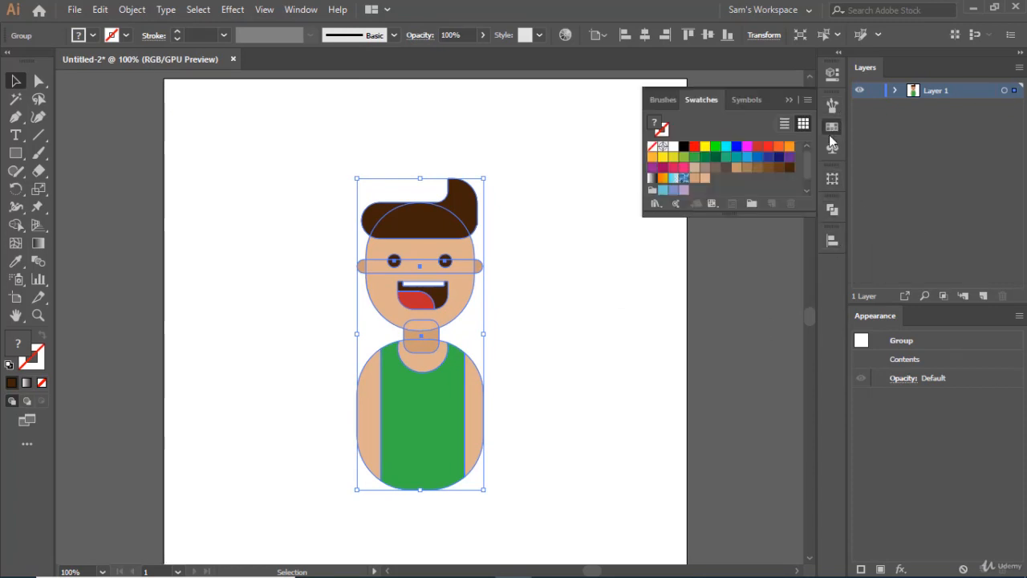
pyautogui.click(758, 146)
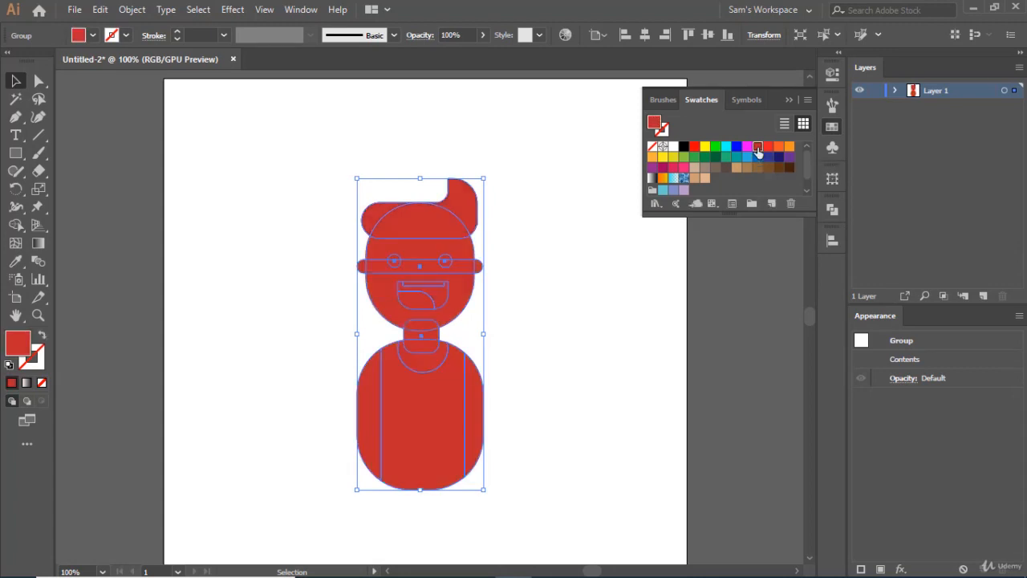
pyautogui.click(663, 168)
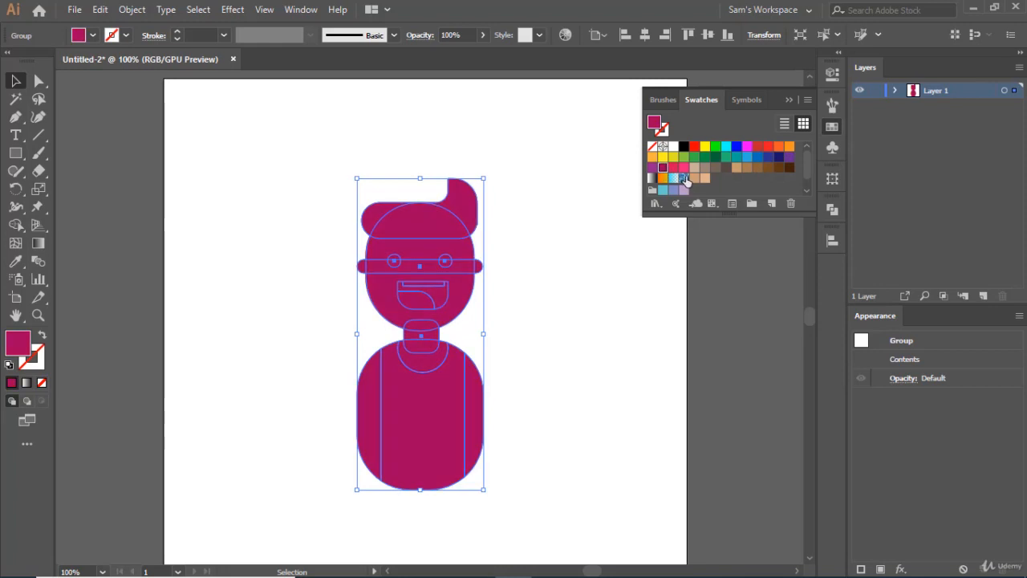
pyautogui.rightClick(447, 254)
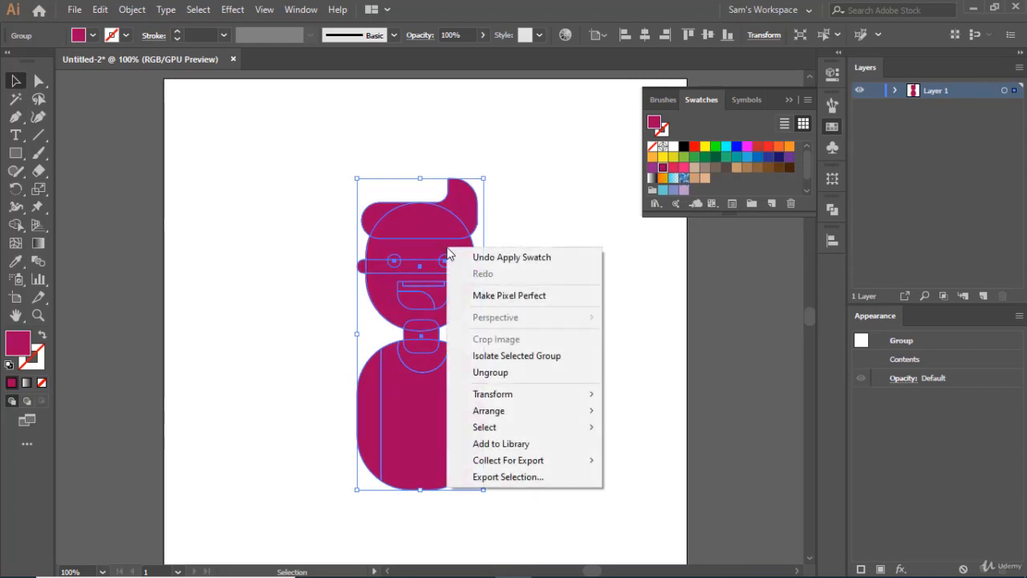
pyautogui.click(432, 243)
pyautogui.doubleClick(432, 244)
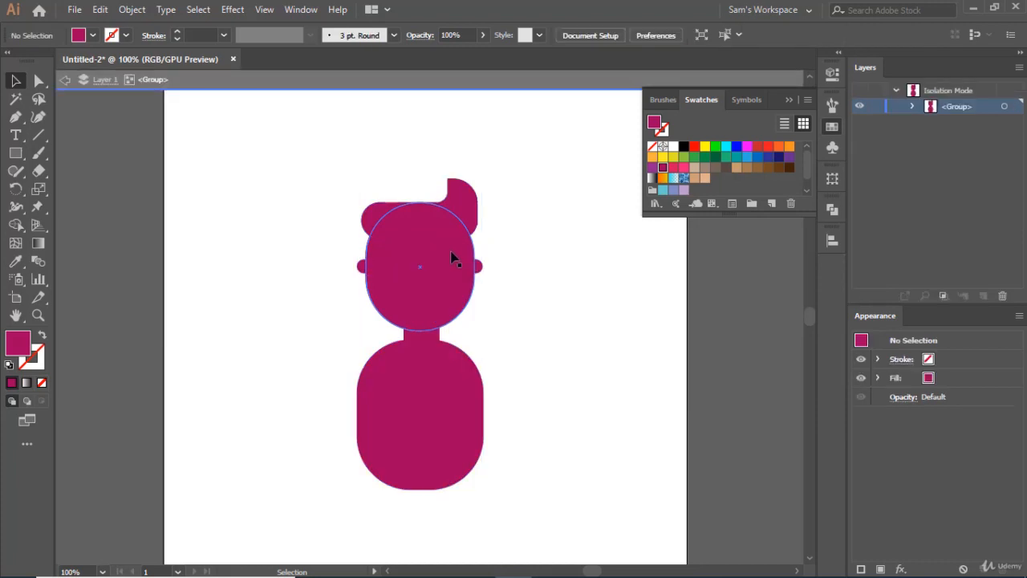
pyautogui.click(70, 82)
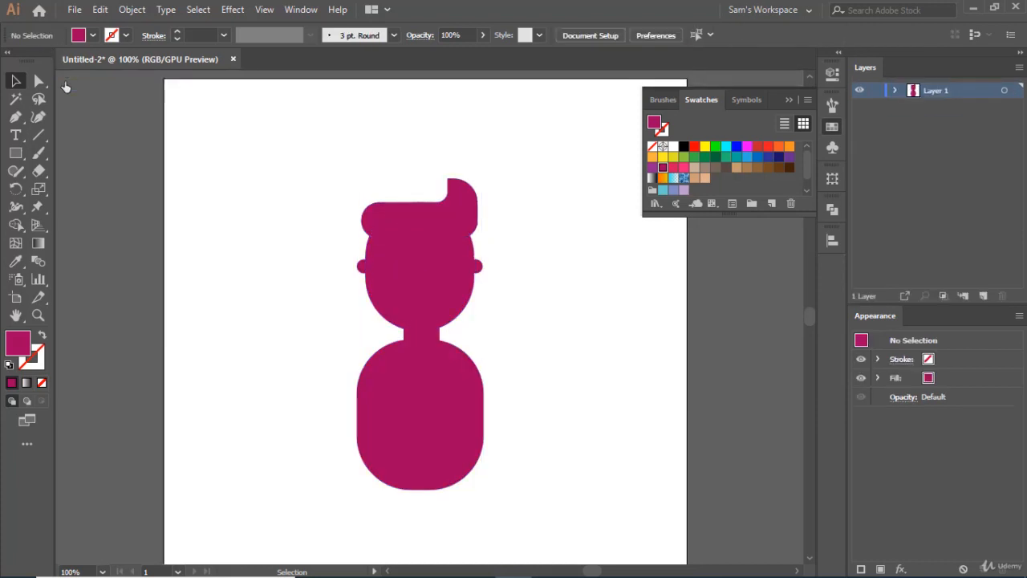
# Offset the dark magenta copy slightly right and down, and send it to the back as the character's shadow
pyautogui.moveTo(427, 265); pyautogui.dragTo(440, 268)
pyautogui.rightClick(439, 267)
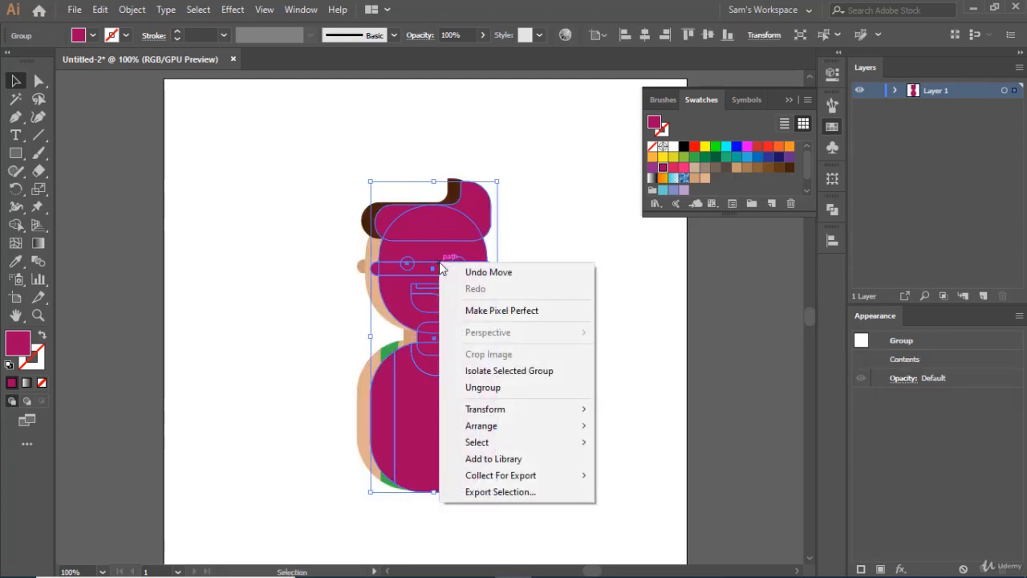
pyautogui.moveTo(519, 427)
pyautogui.click(639, 475)
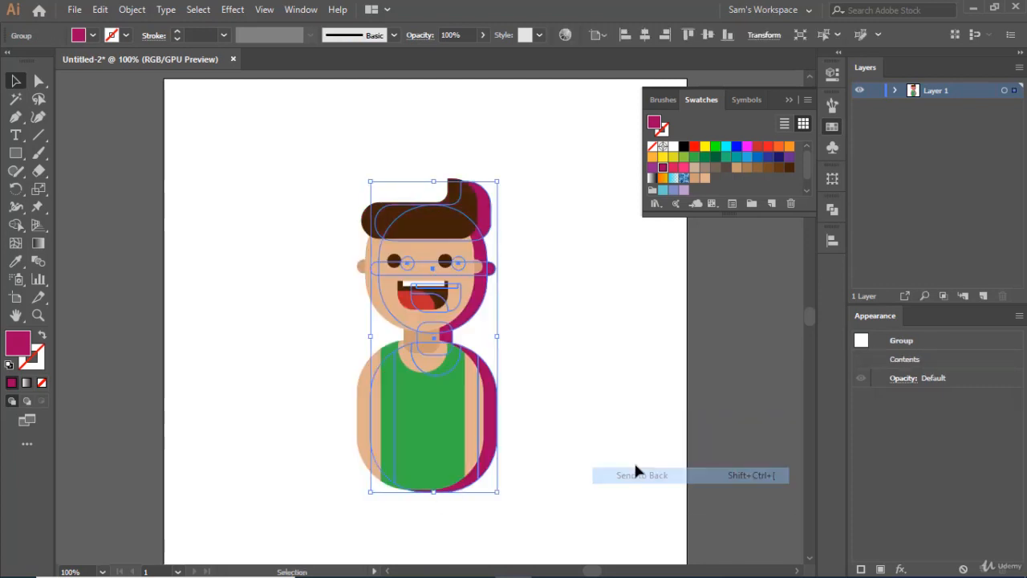
pyautogui.click(626, 408)
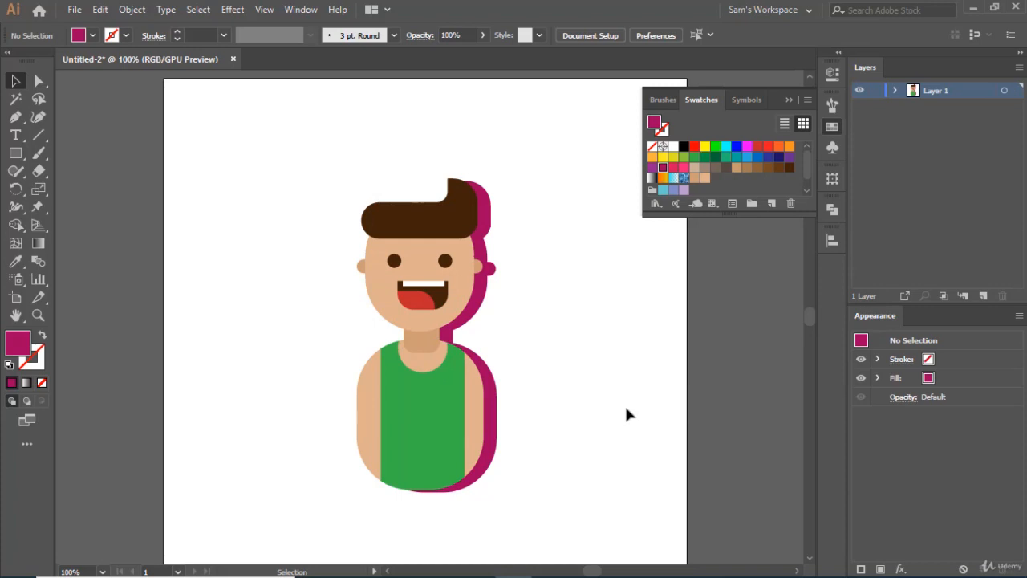
# Draw a large circle centred on the character, leaving the lower body sticking out below, and fill it with bright pink
pyautogui.click(21, 160)
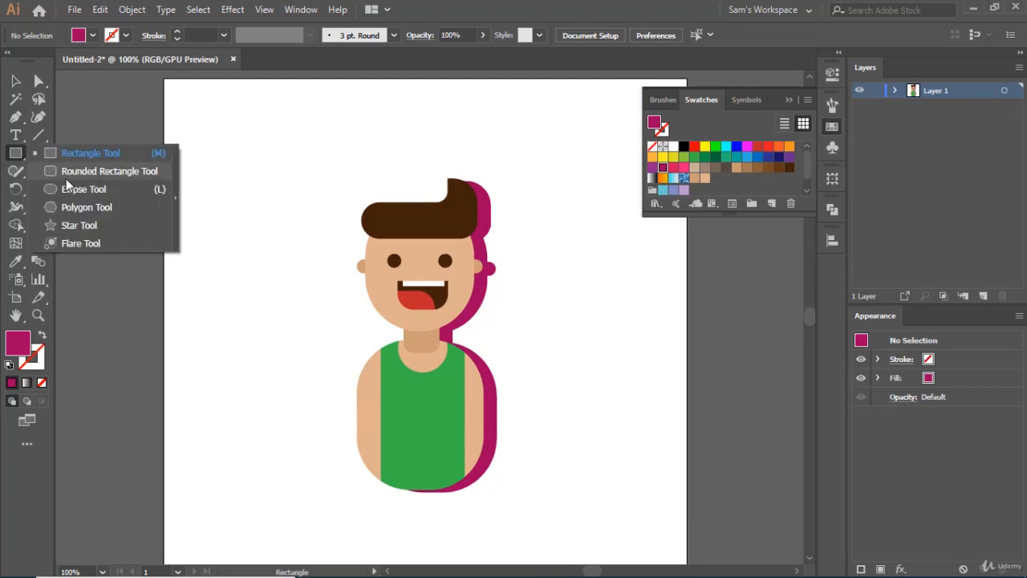
pyautogui.click(80, 189)
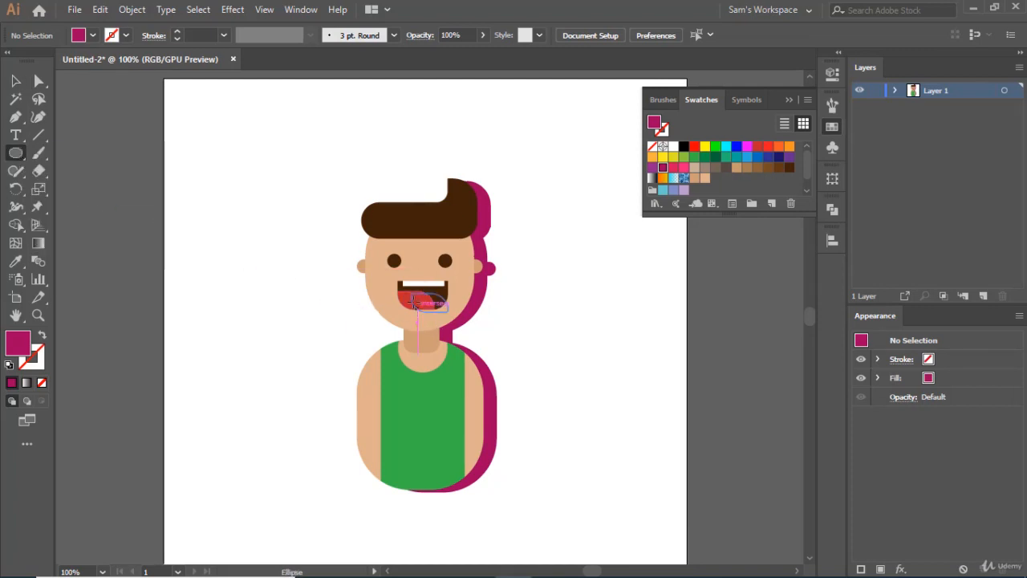
pyautogui.moveTo(413, 301); pyautogui.dragTo(566, 422)
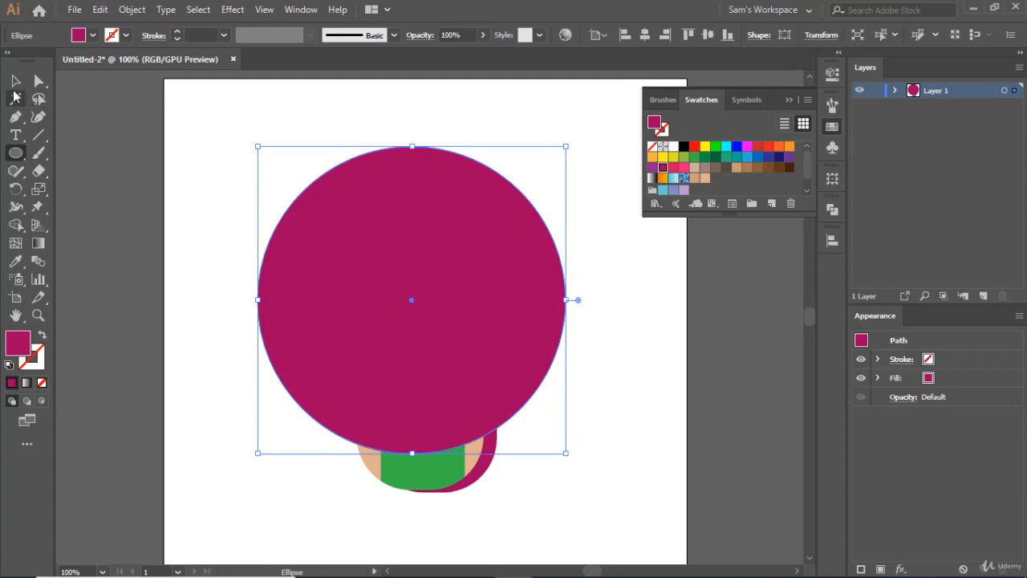
pyautogui.press('v')
pyautogui.moveTo(345, 236); pyautogui.dragTo(354, 236)
pyautogui.click(682, 167)
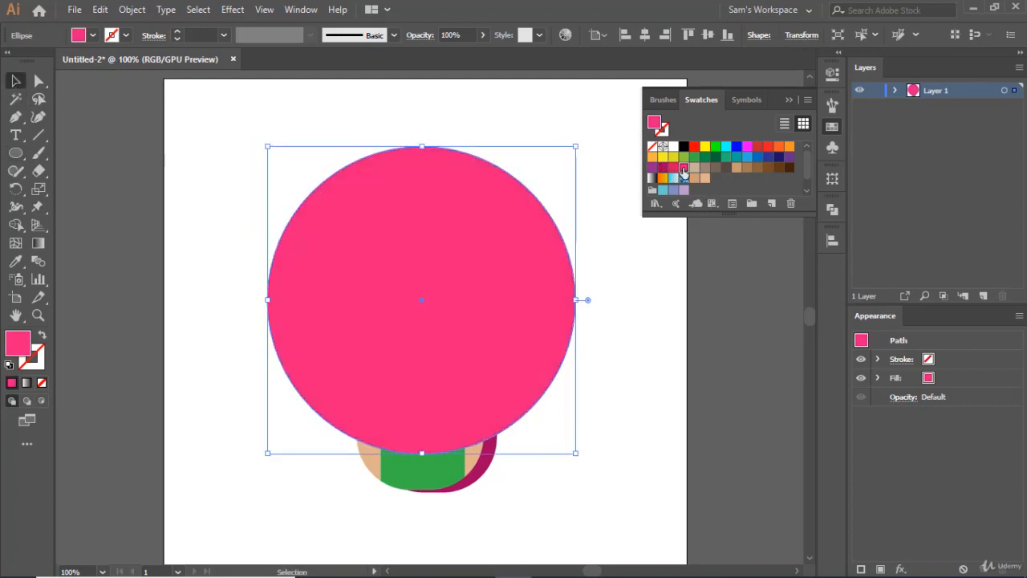
# Send the pink circle to the back, behind the character and its shadow
pyautogui.rightClick(465, 238)
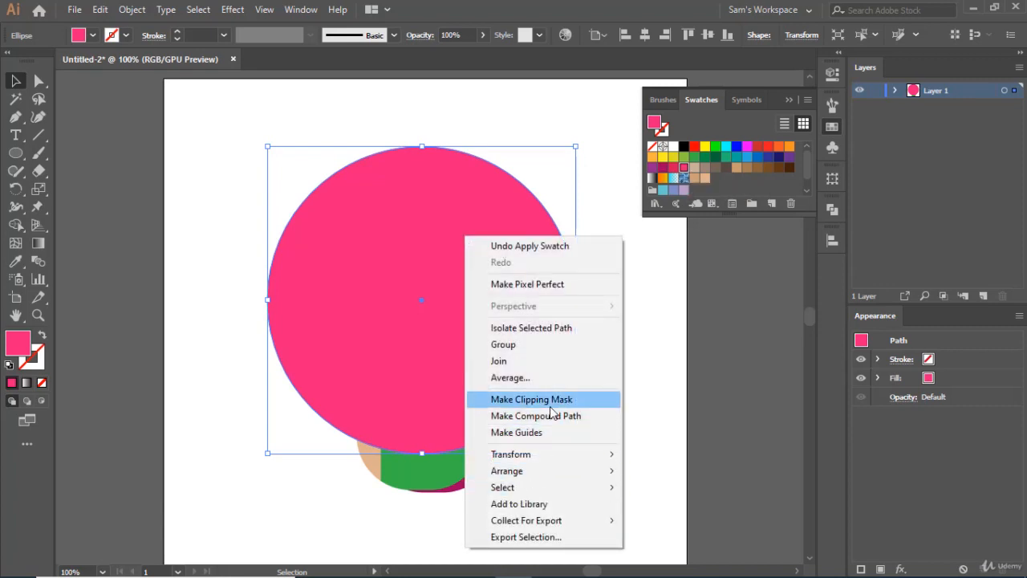
pyautogui.moveTo(551, 471)
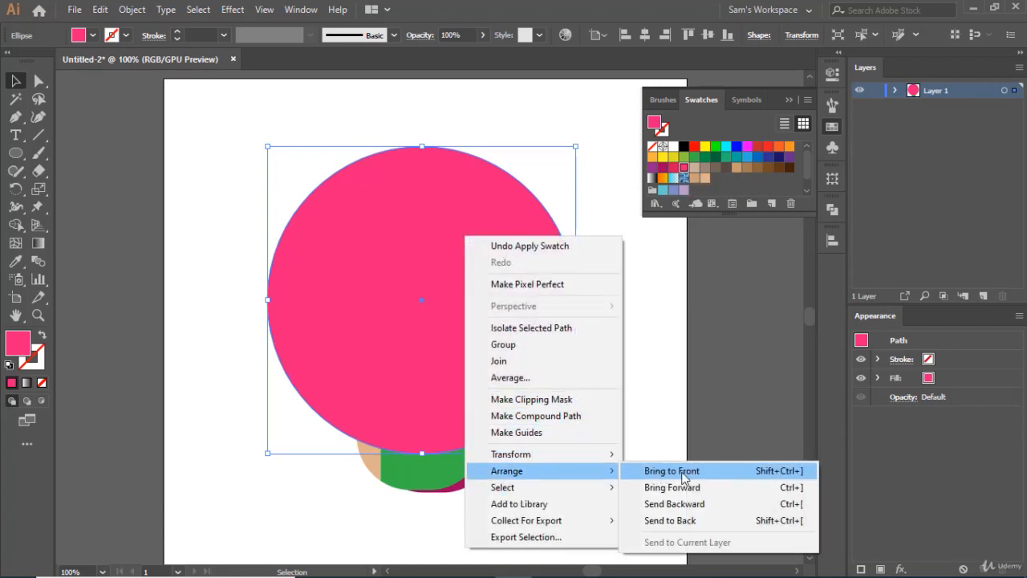
pyautogui.click(684, 520)
pyautogui.click(618, 433)
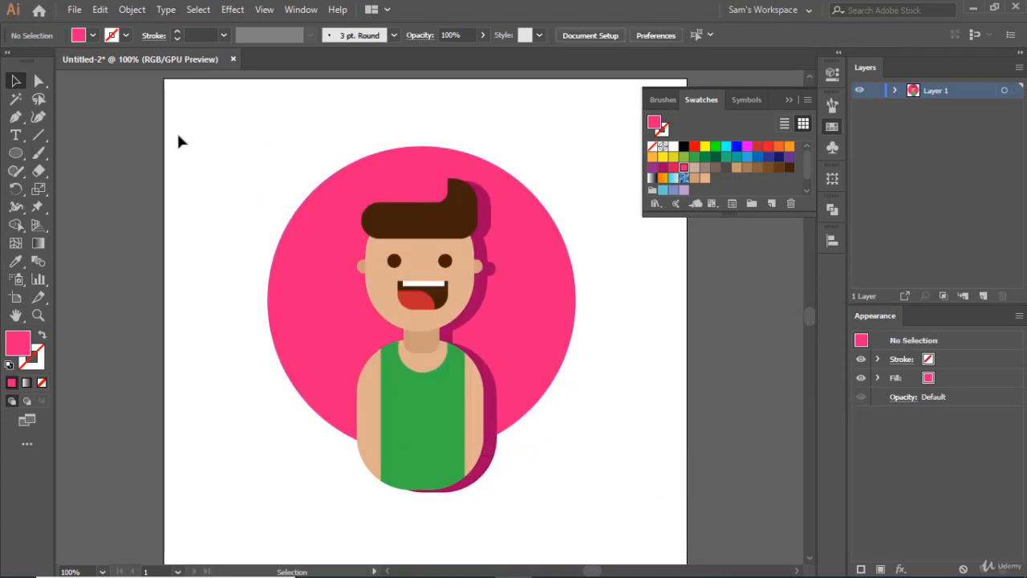
# Select the circle, shadow and character together and split them along their overlaps with the Pathfinder Divide operation
pyautogui.moveTo(179, 136); pyautogui.dragTo(632, 520)
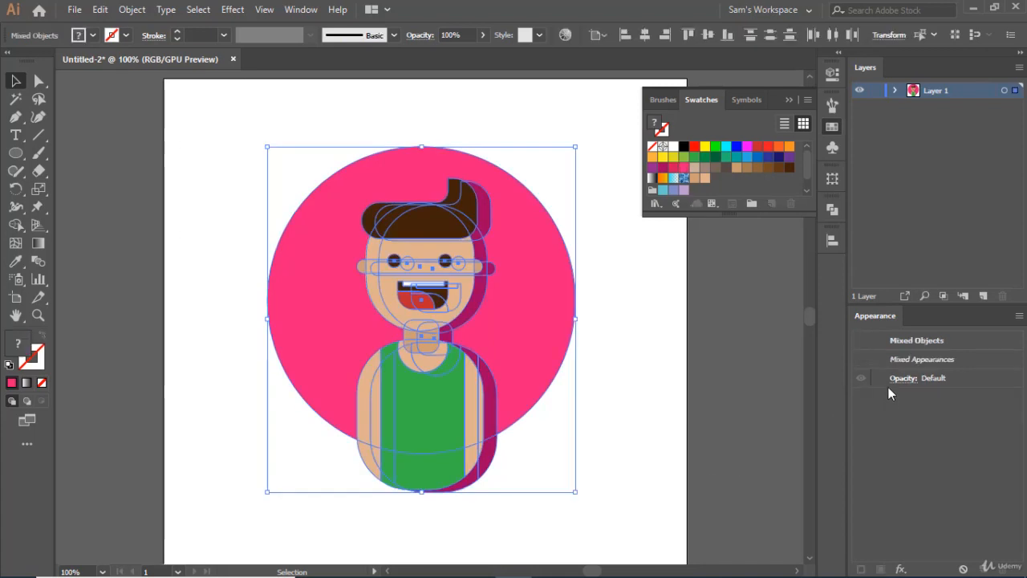
pyautogui.click(832, 210)
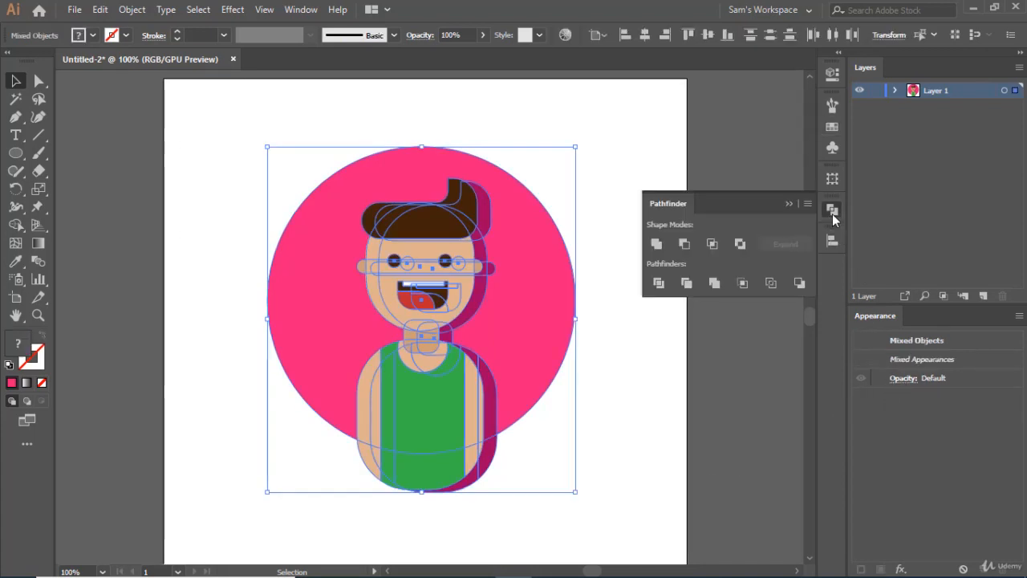
pyautogui.click(658, 284)
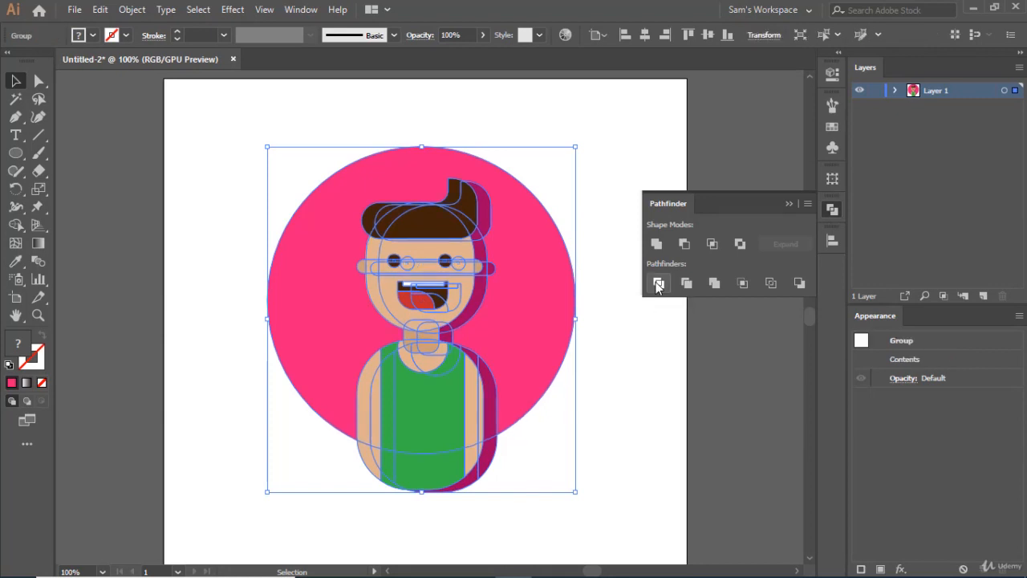
pyautogui.click(635, 389)
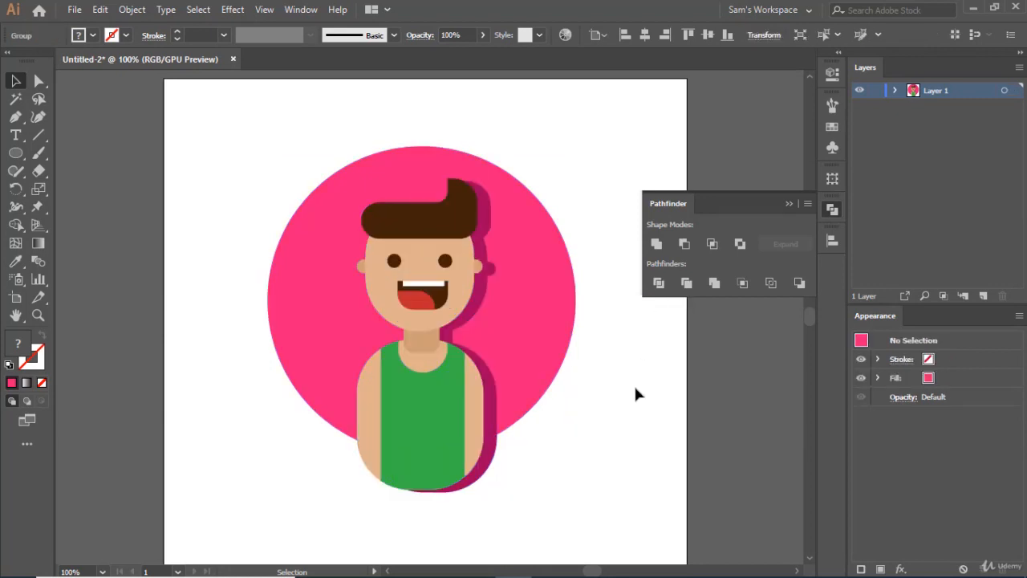
# Ungroup the divided artwork into separate pieces and clear the selection
pyautogui.click(484, 480)
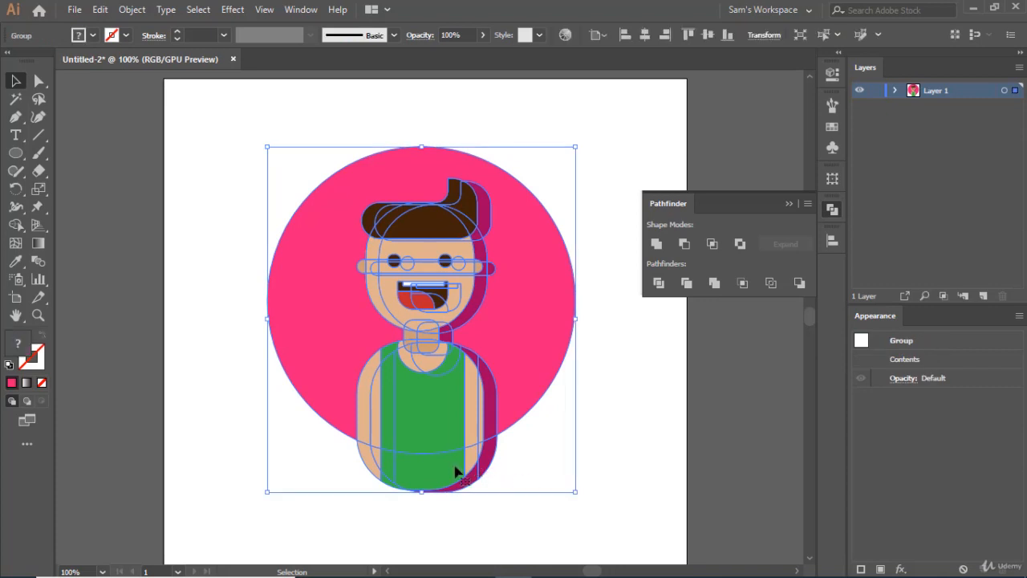
pyautogui.rightClick(455, 472)
pyautogui.click(514, 350)
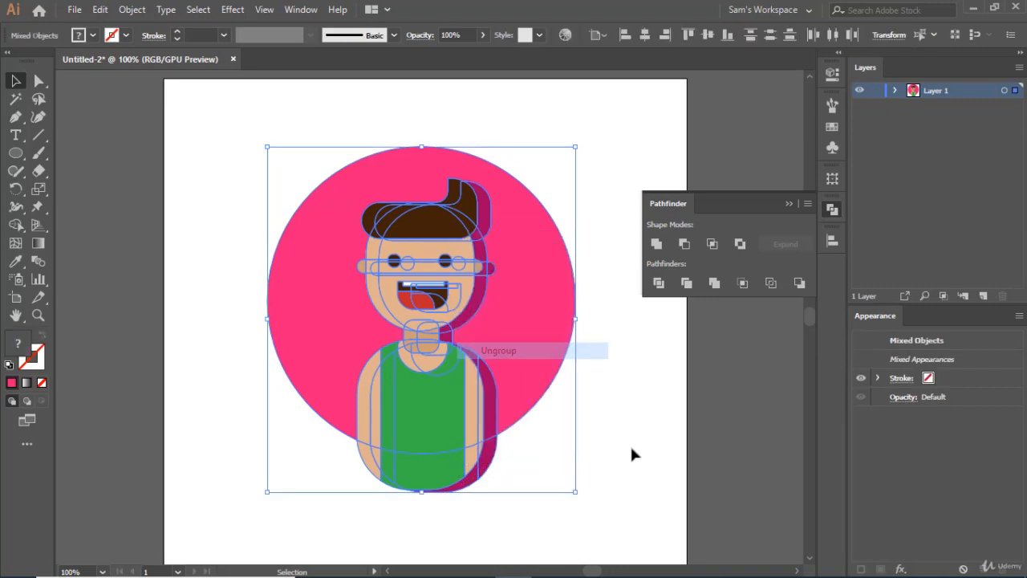
pyautogui.click(632, 454)
# Delete all body, top and shadow pieces that extend below the pink circle's lower edge
pyautogui.click(487, 456)
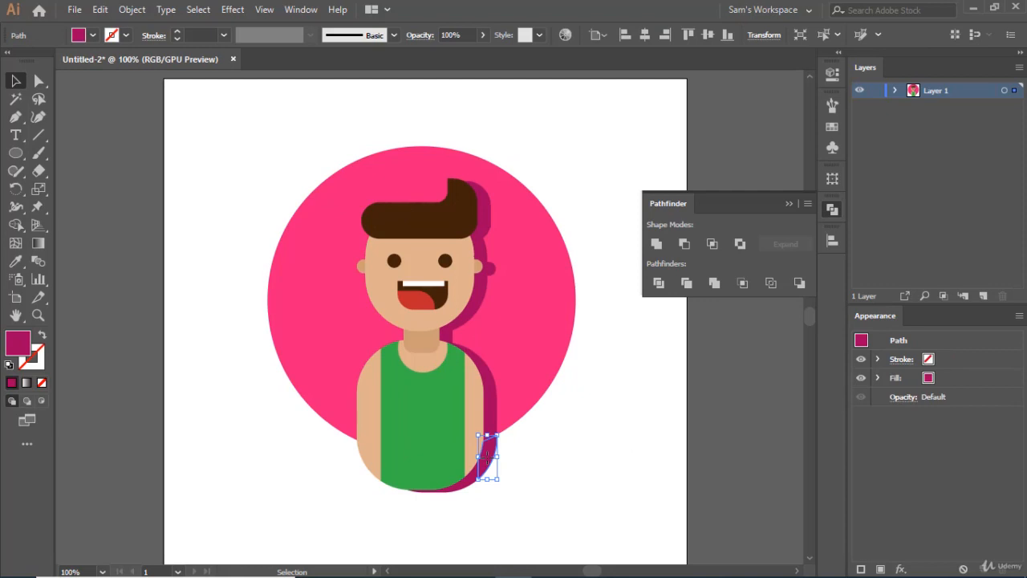
pyautogui.press('Delete')
pyautogui.click(472, 468)
pyautogui.press('Delete')
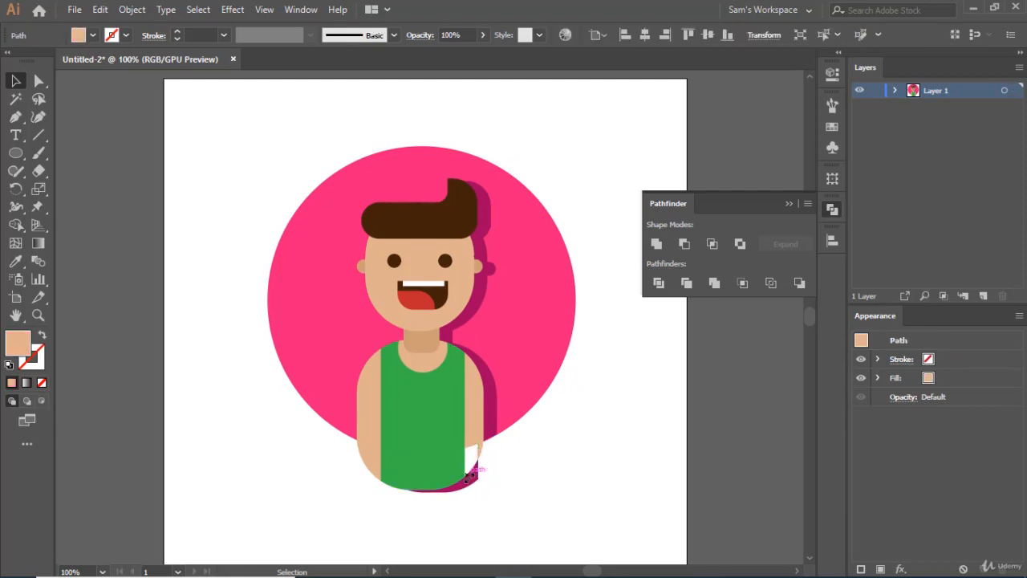
pyautogui.click(448, 484)
pyautogui.press('Delete')
pyautogui.click(470, 482)
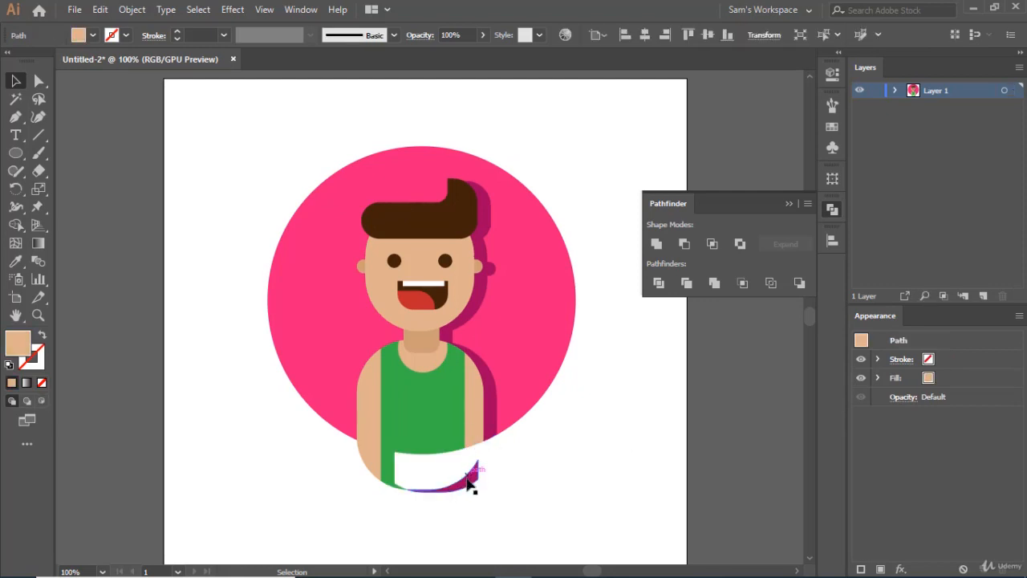
pyautogui.press('Delete')
pyautogui.click(389, 480)
pyautogui.press('Delete')
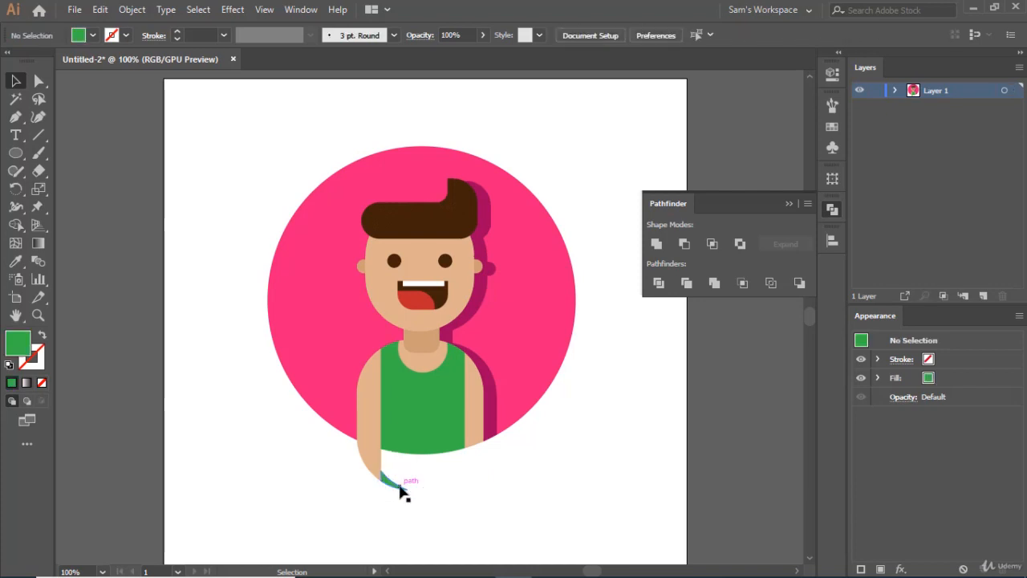
pyautogui.click(372, 472)
pyautogui.press('Delete')
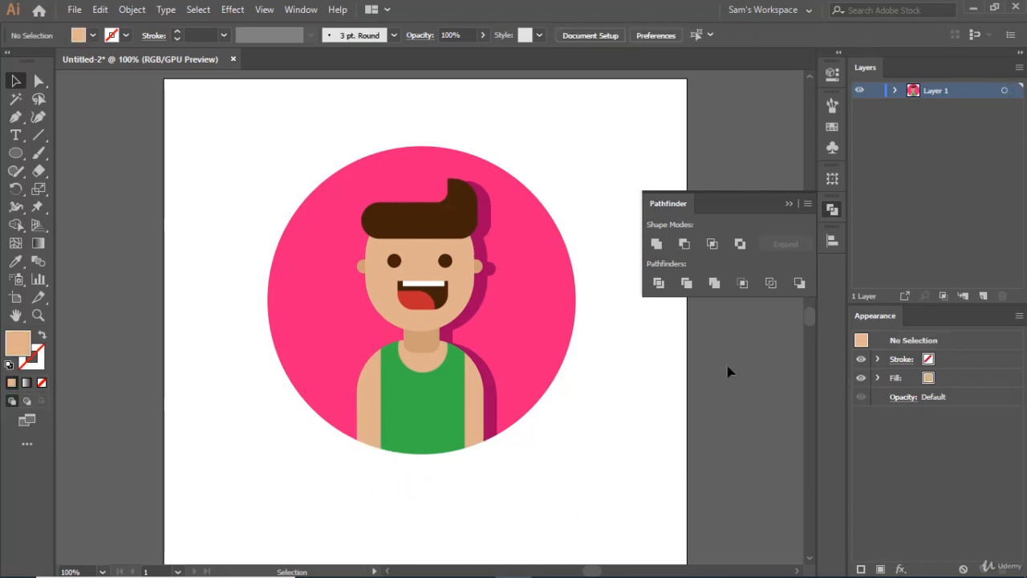
pyautogui.click(789, 204)
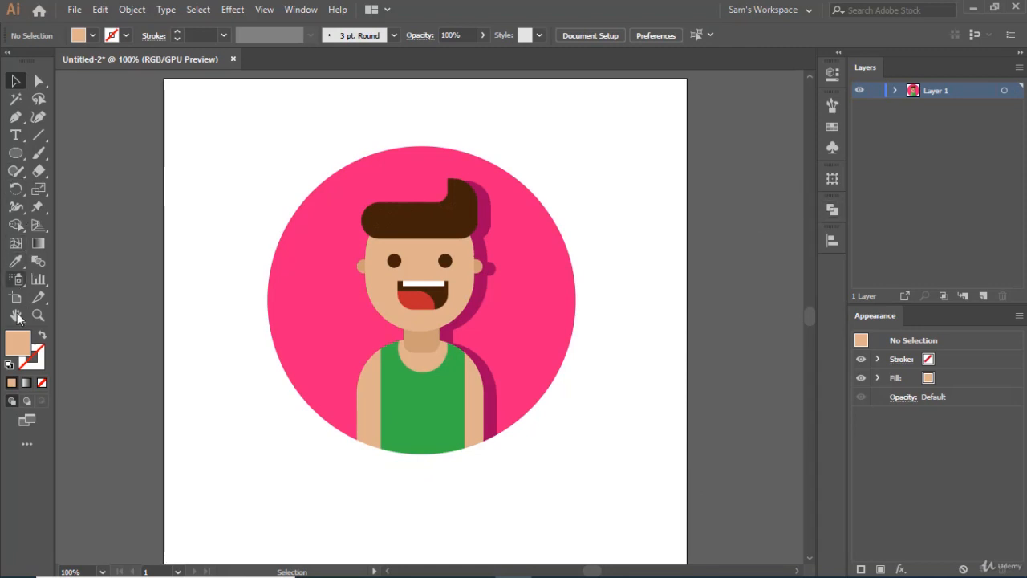
pyautogui.click(38, 315)
pyautogui.click(454, 311)
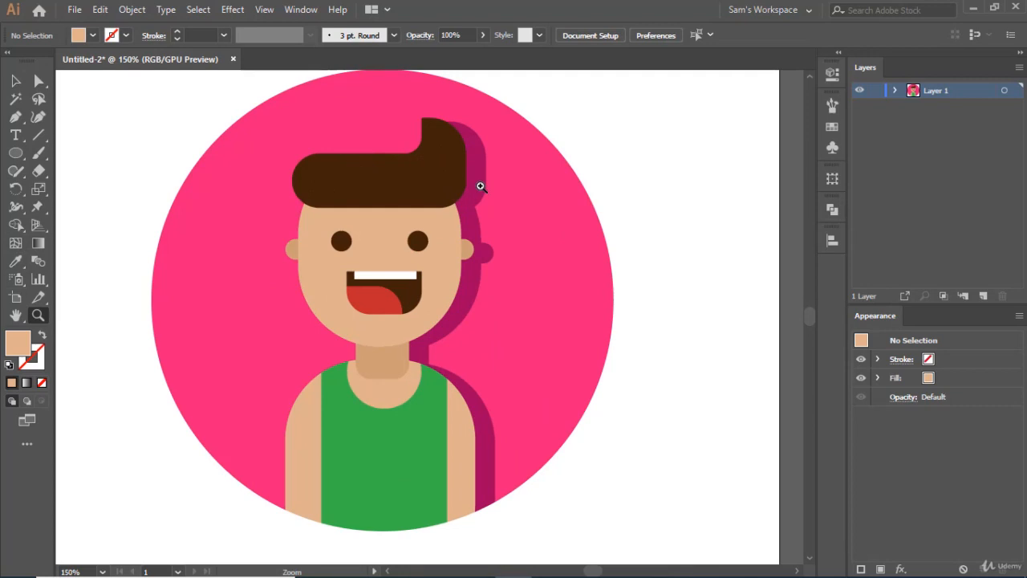
pyautogui.scroll(1, 480, 186)
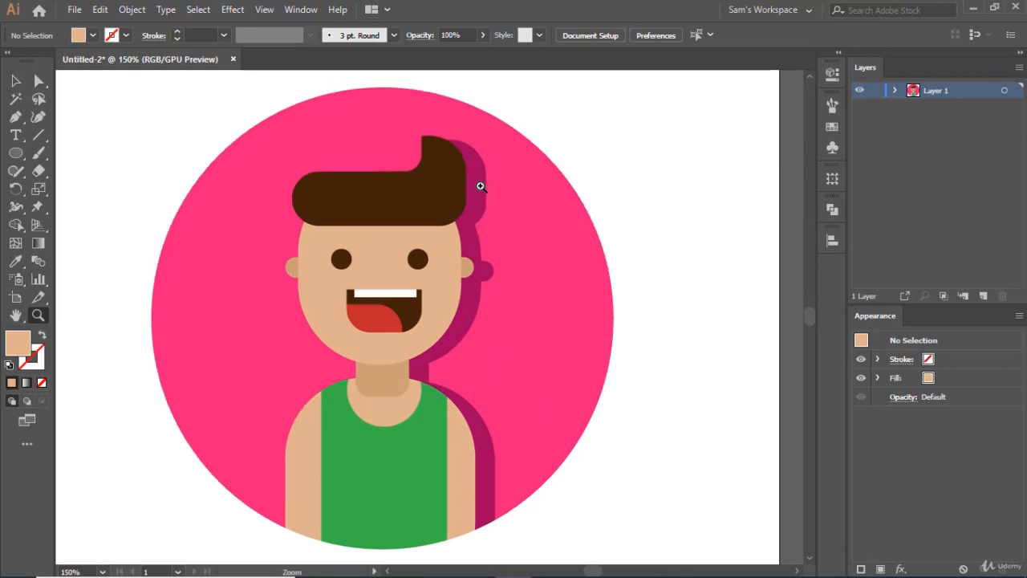